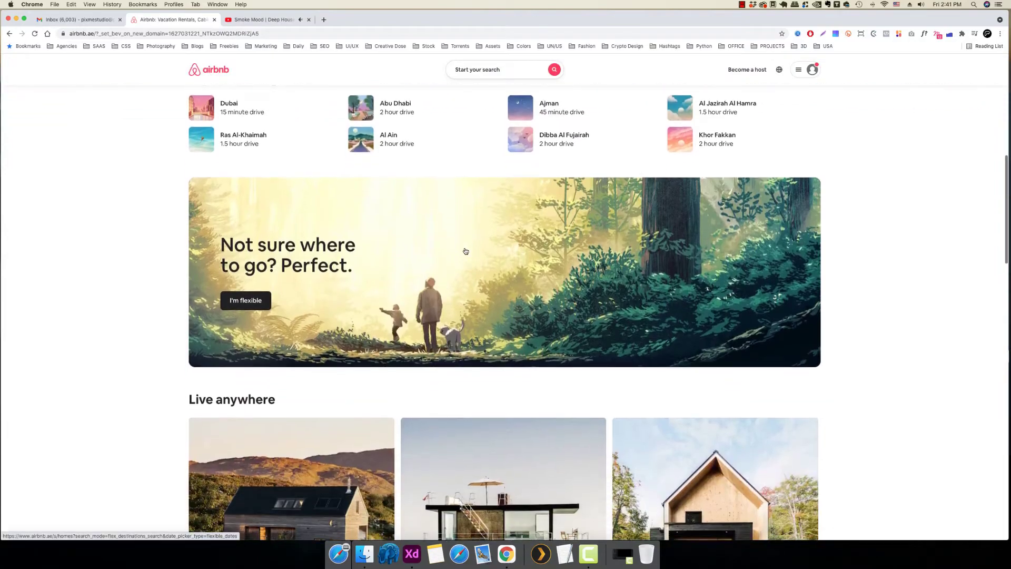
- Look over the Airbnb home page as reference, then switch to Adobe XD and open the recent airbnb document
scroll(466, 252, down, 10)
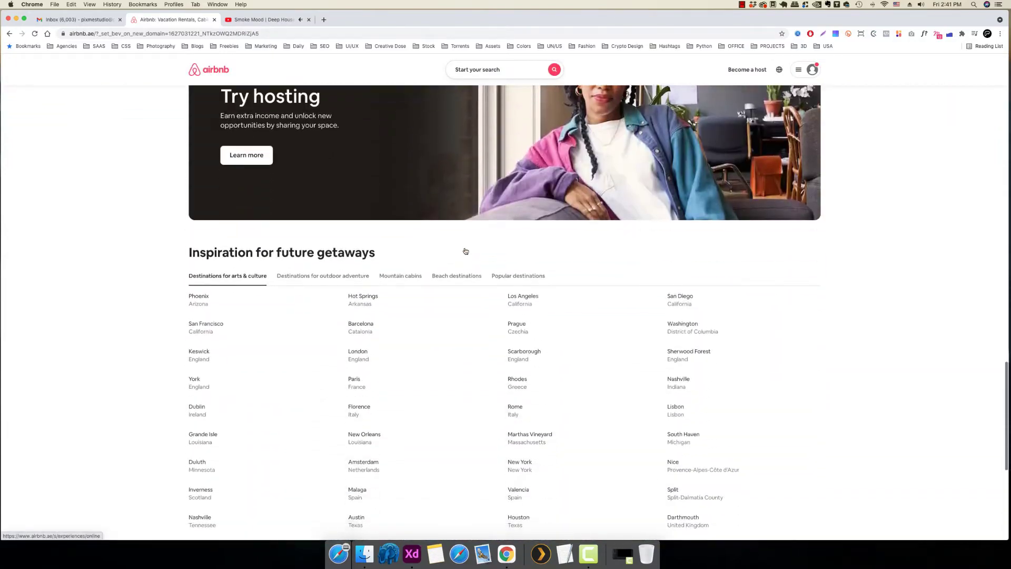
scroll(466, 251, up, 20)
scroll(465, 251, up, 10)
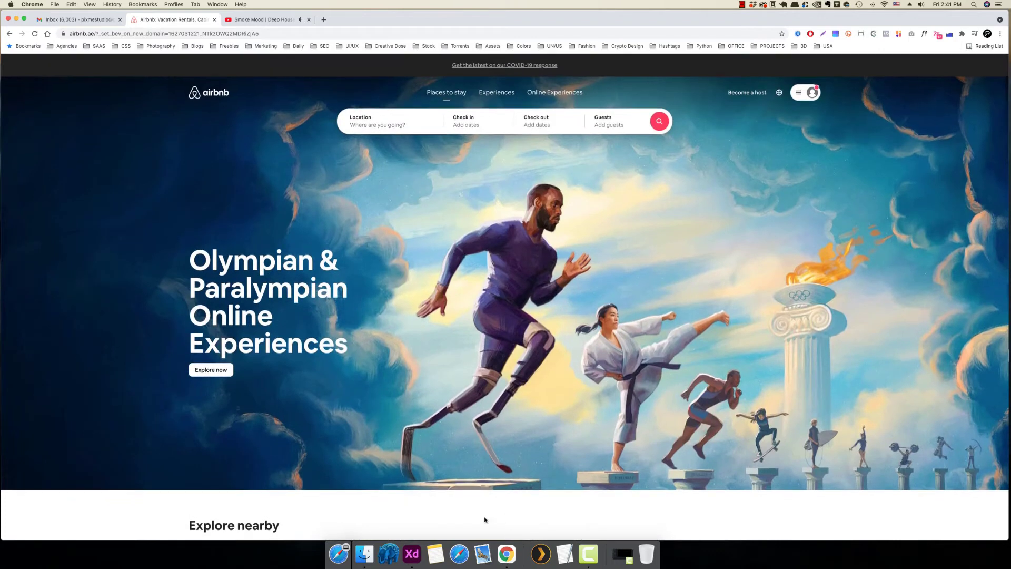
click(411, 560)
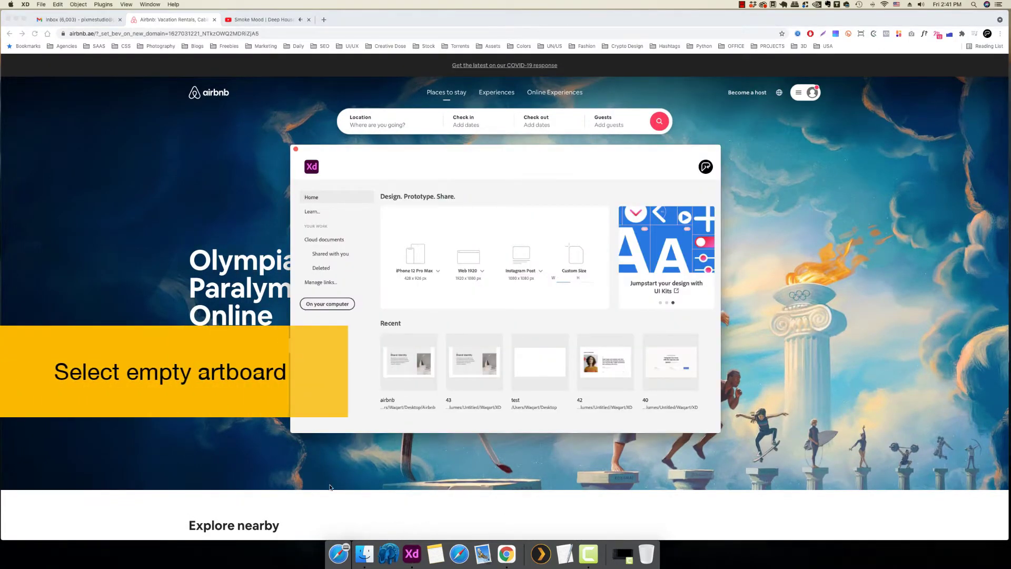
click(416, 370)
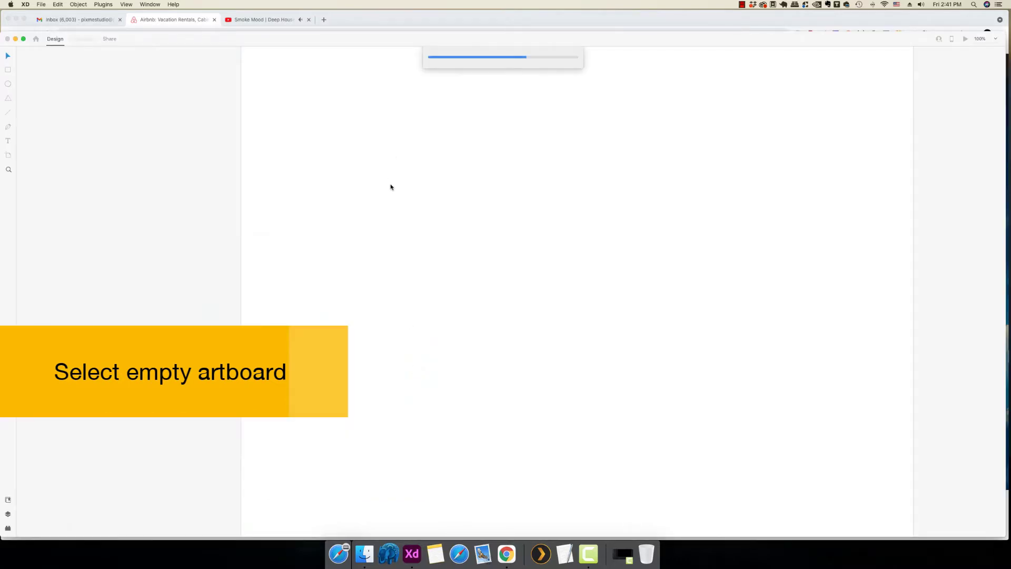
drag(388, 38, 391, 18)
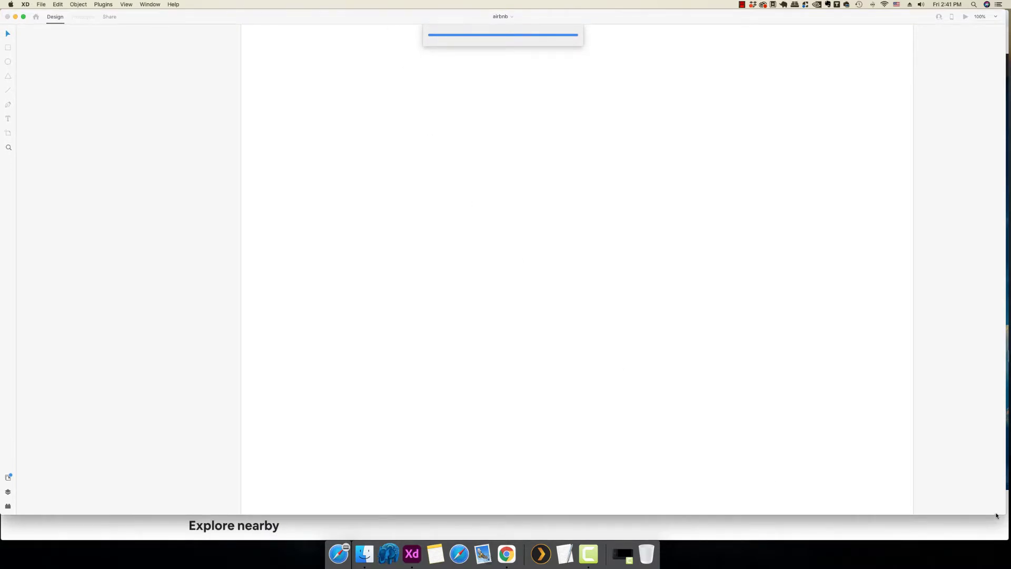
- Delete all existing content from the canvas and rename the empty artboard to Airbnb
key(super+a)
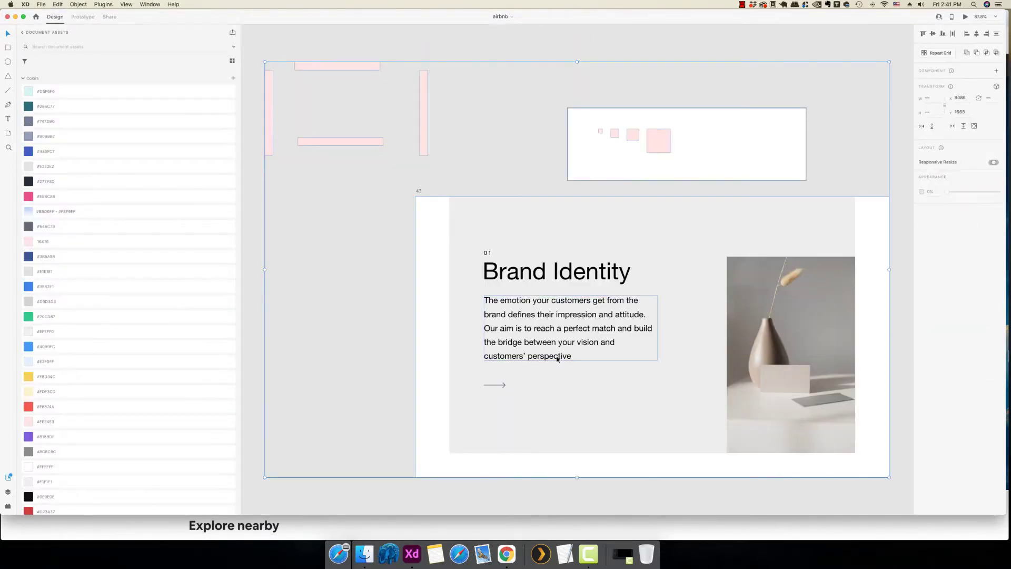
key(Delete)
click(417, 192)
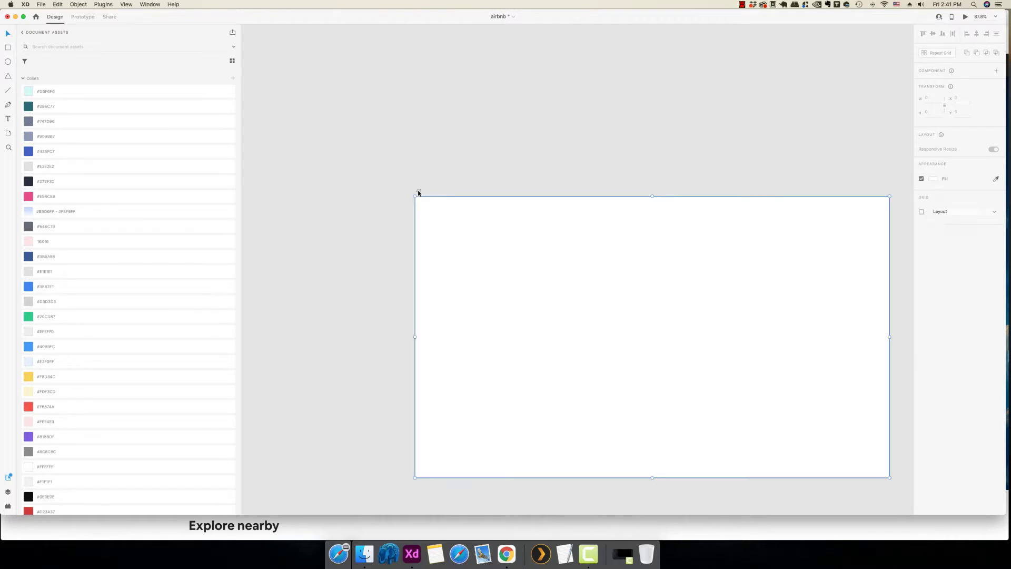
text(Airbnb)
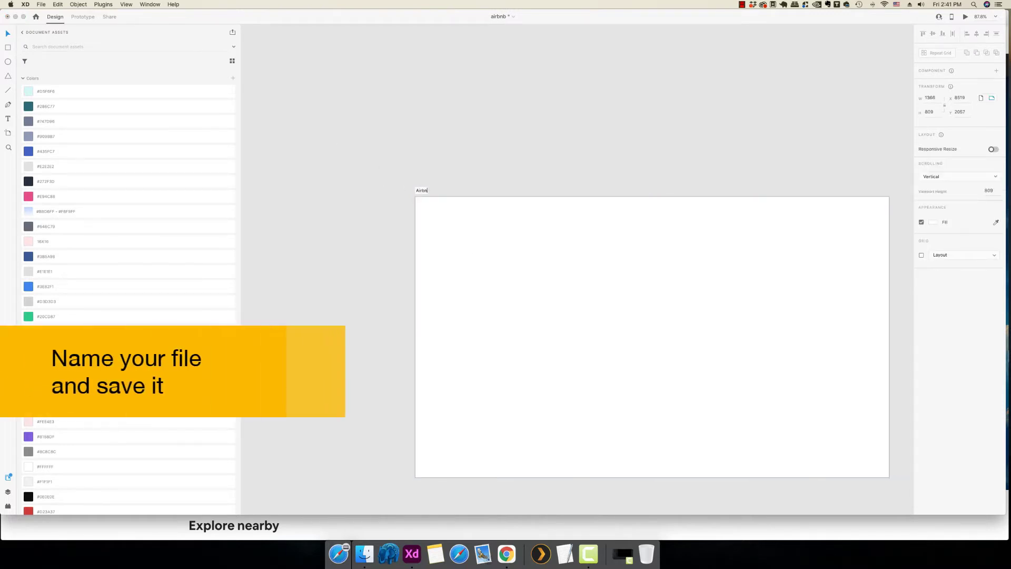
key(Return)
- Turn on the column layout grid for the Airbnb artboard
drag(586, 332, 440, 302)
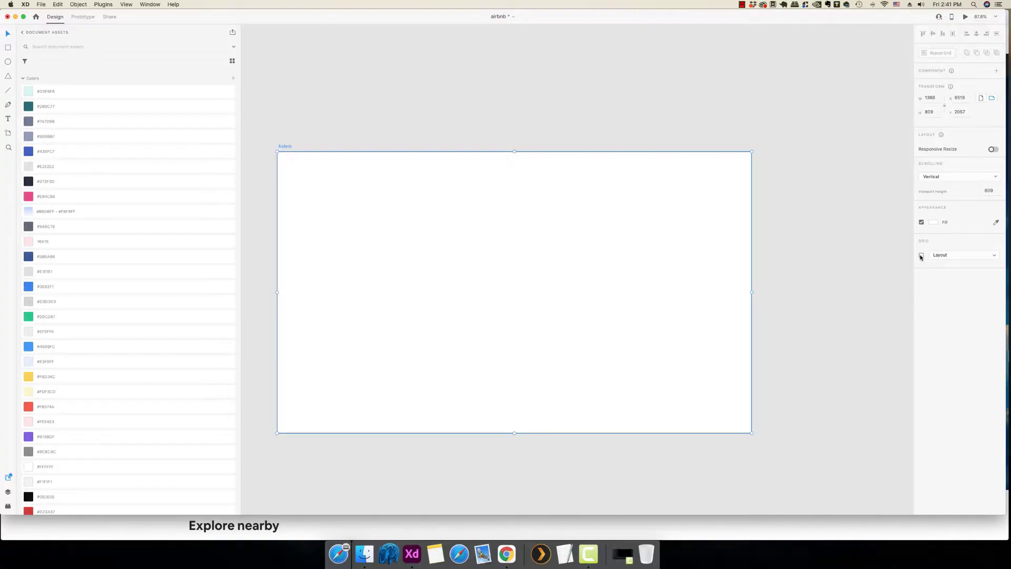
click(922, 255)
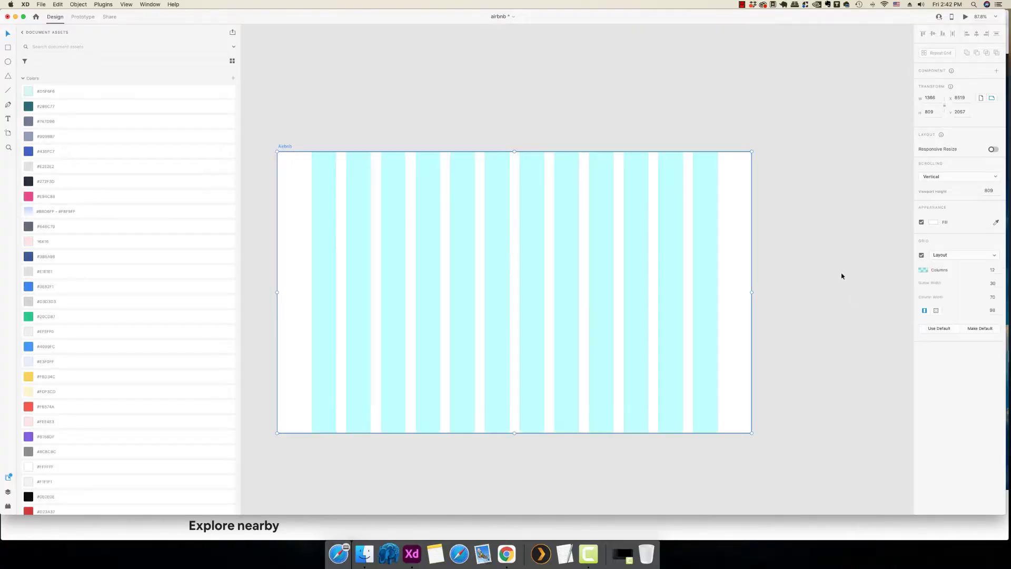
click(839, 277)
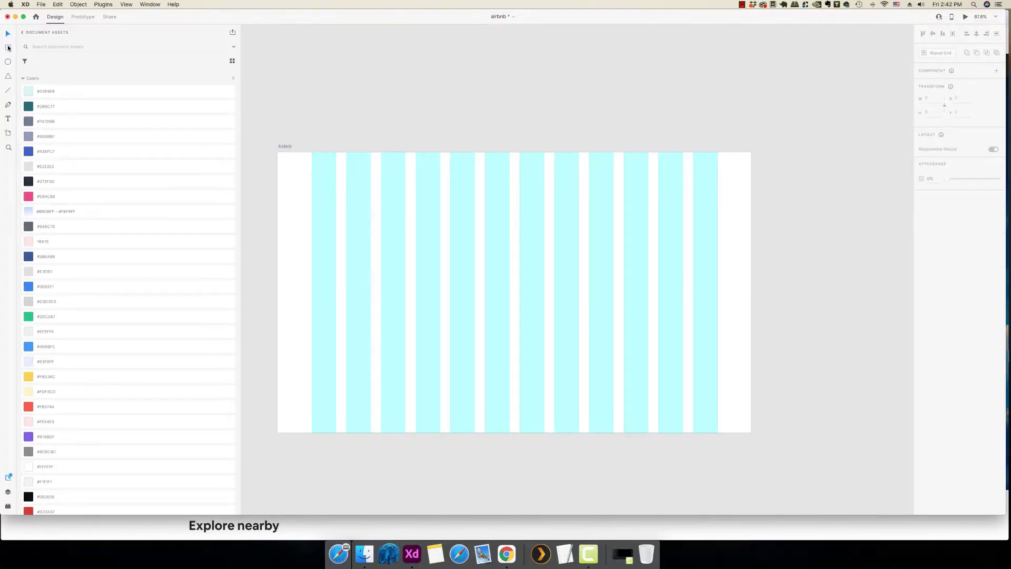
- Draw a hero banner rectangle from the artboard's top-left corner across its full width, about 1366 by 680
click(8, 48)
drag(282, 161, 484, 292)
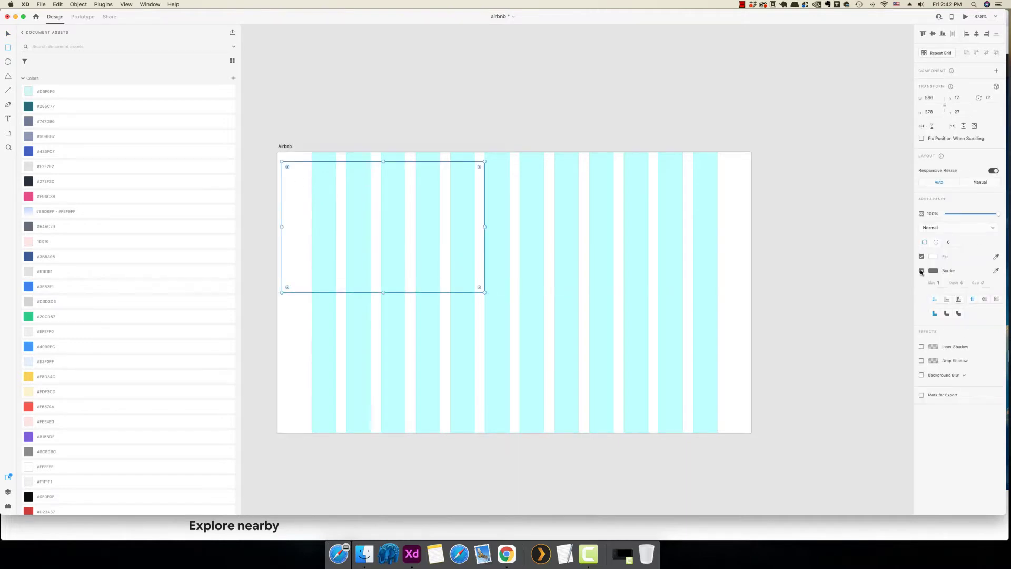
drag(353, 234, 349, 226)
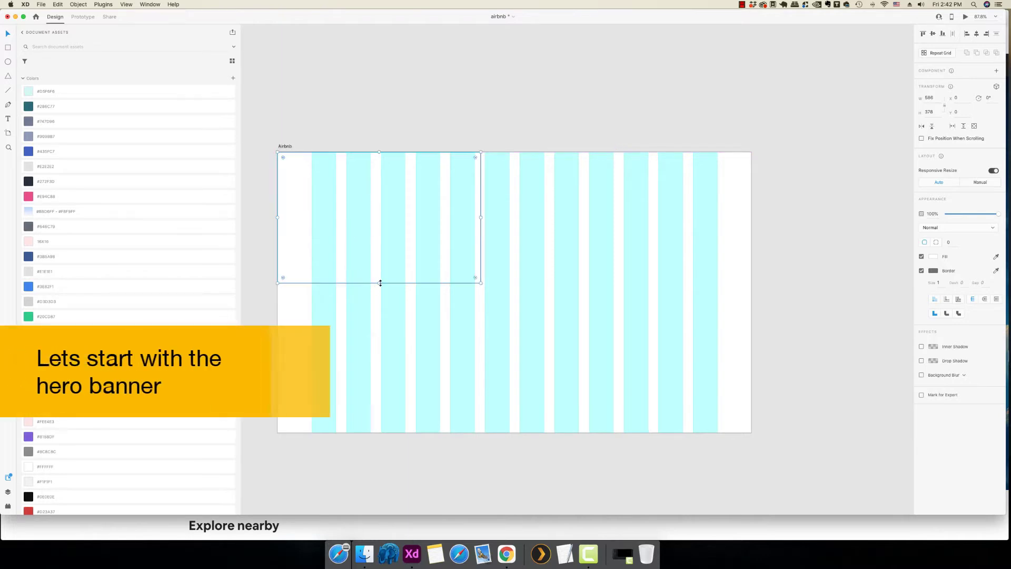
drag(379, 283, 392, 388)
drag(481, 268, 752, 275)
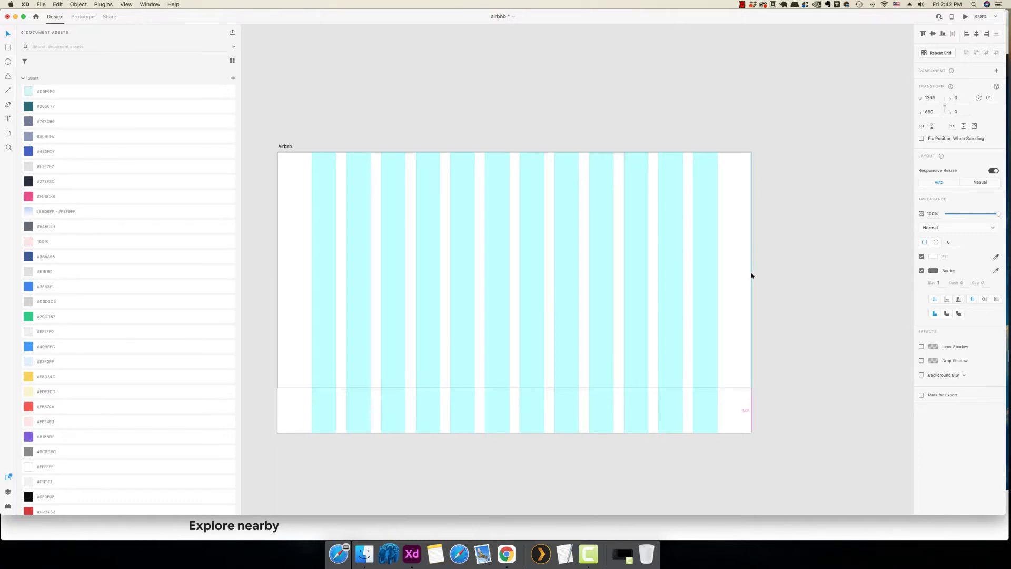
- Fill the hero banner rectangle with a solid medium grey and remove its border
click(933, 257)
click(837, 245)
drag(835, 242, 832, 238)
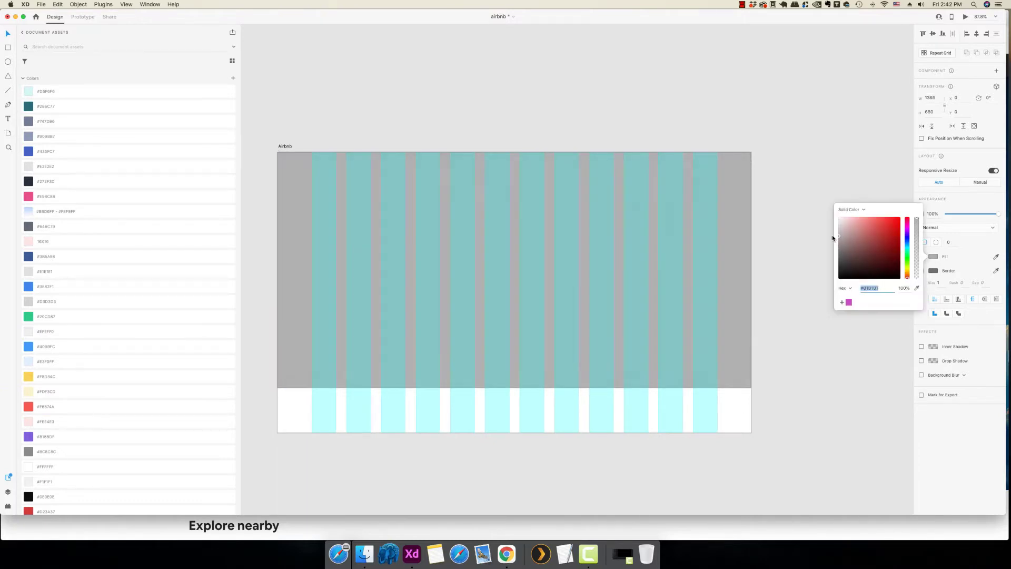
click(940, 281)
click(832, 273)
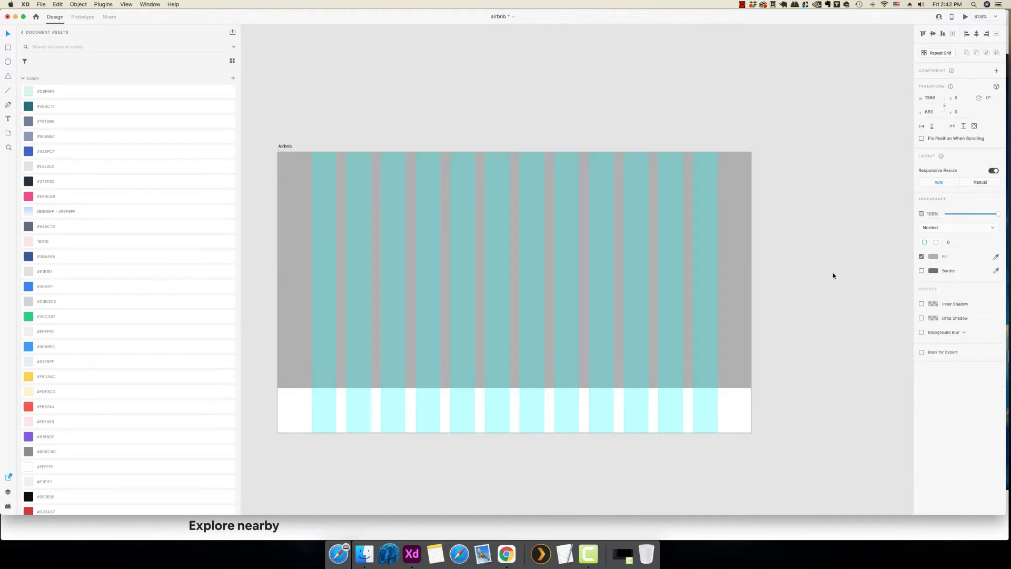
click(727, 241)
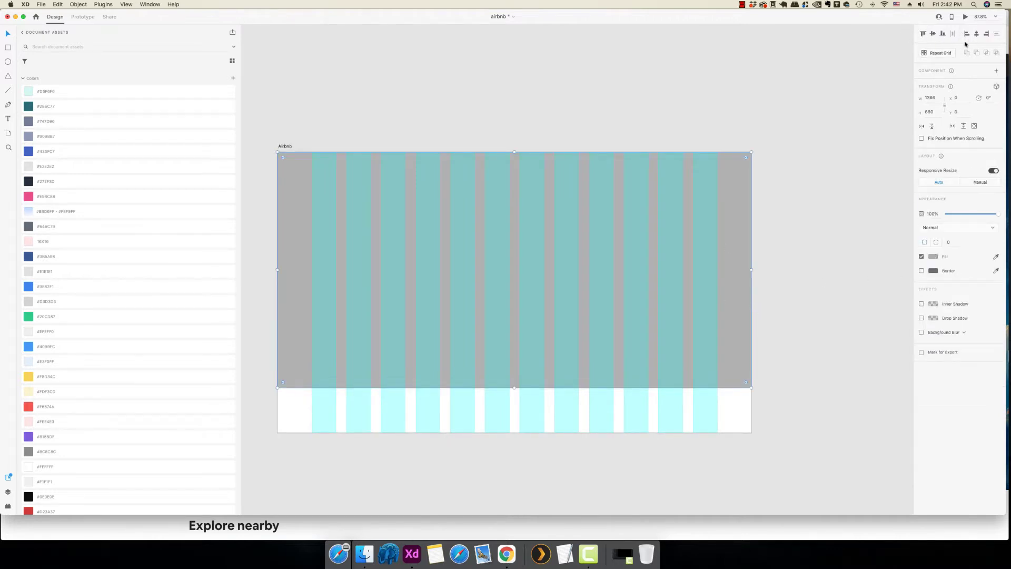
click(761, 285)
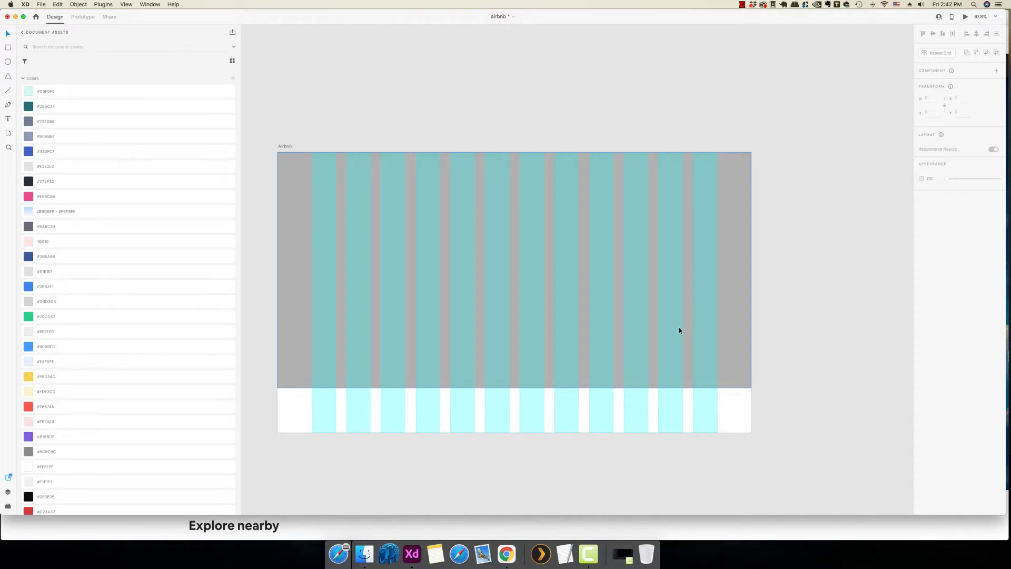
click(487, 279)
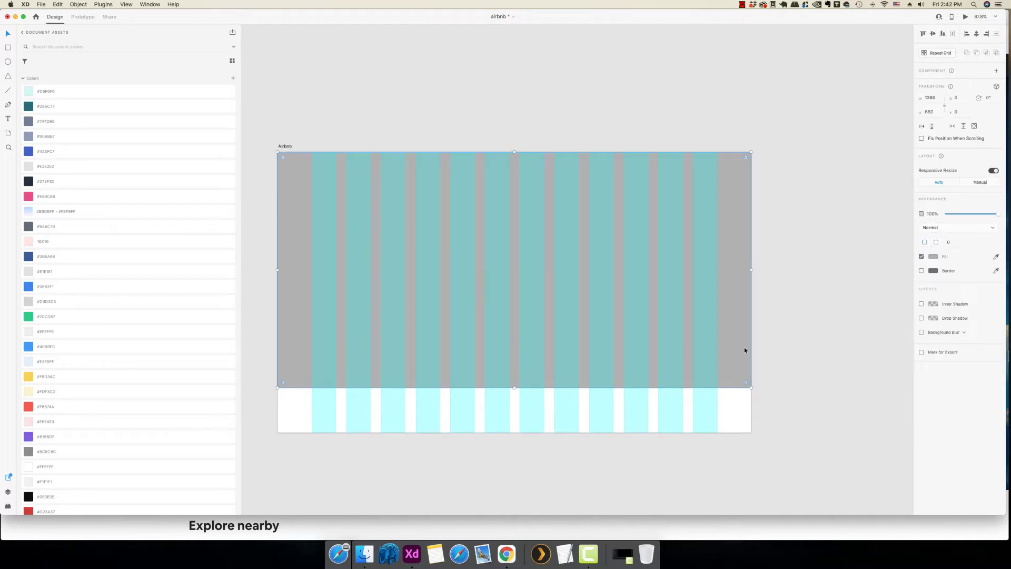
click(785, 327)
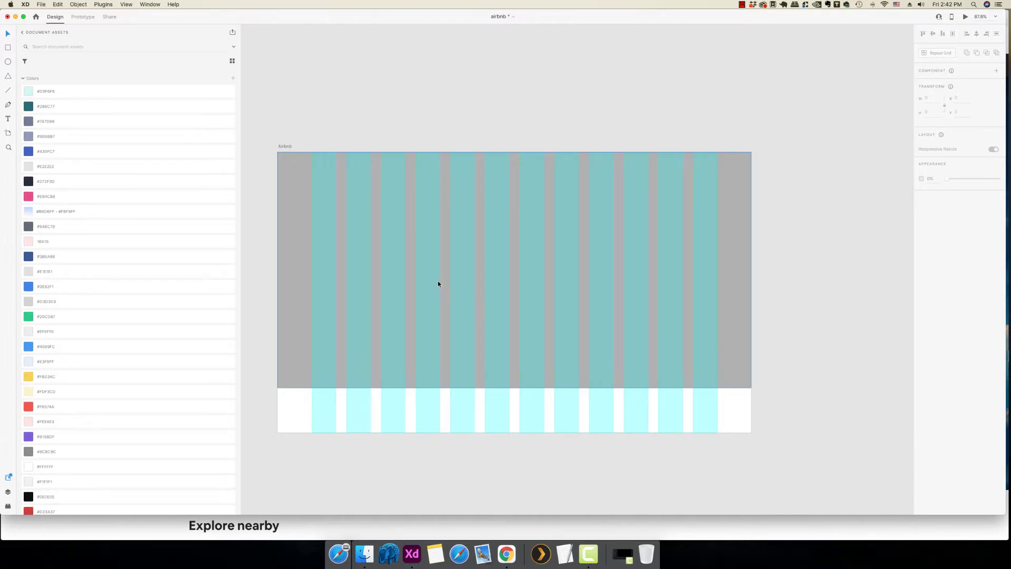
- Extend the Airbnb artboard's bottom edge downward to make room for content below the hero banner
click(286, 146)
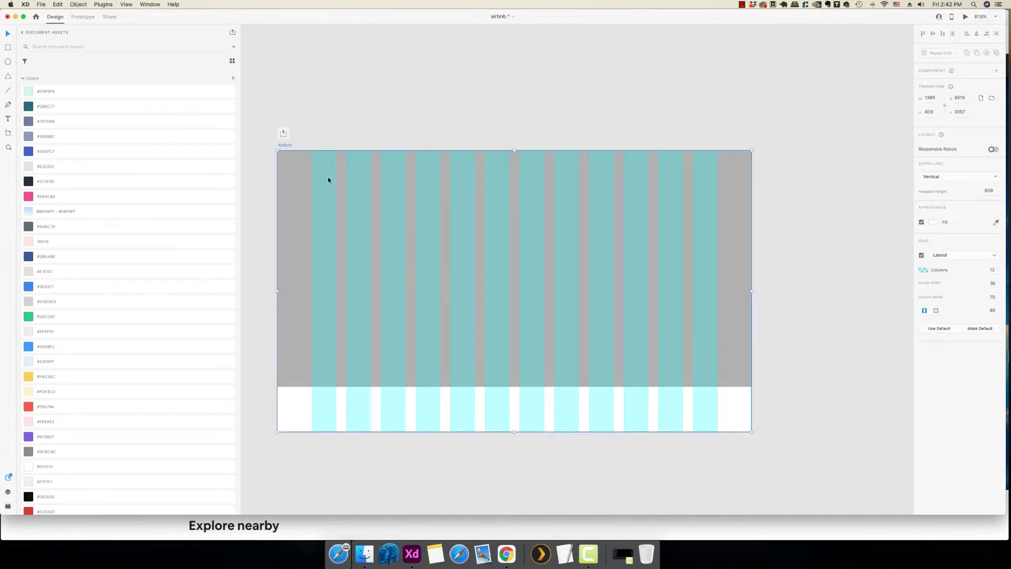
scroll(479, 248, down, 5)
drag(514, 271, 551, 472)
click(807, 356)
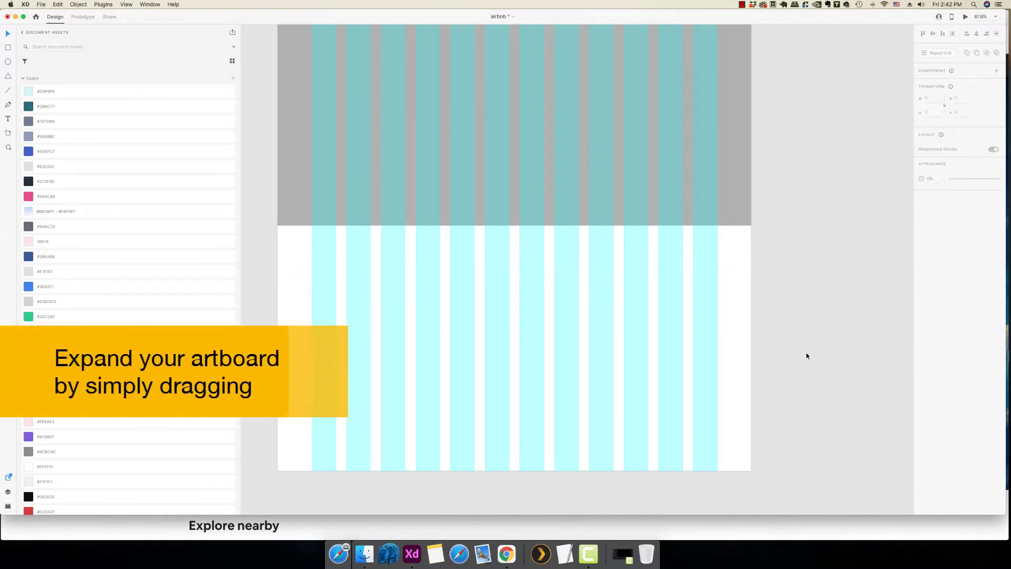
- Add the heading text "Explore nearby" below the grey hero banner and align its left edge with the first grid column
scroll(817, 363, up, 3)
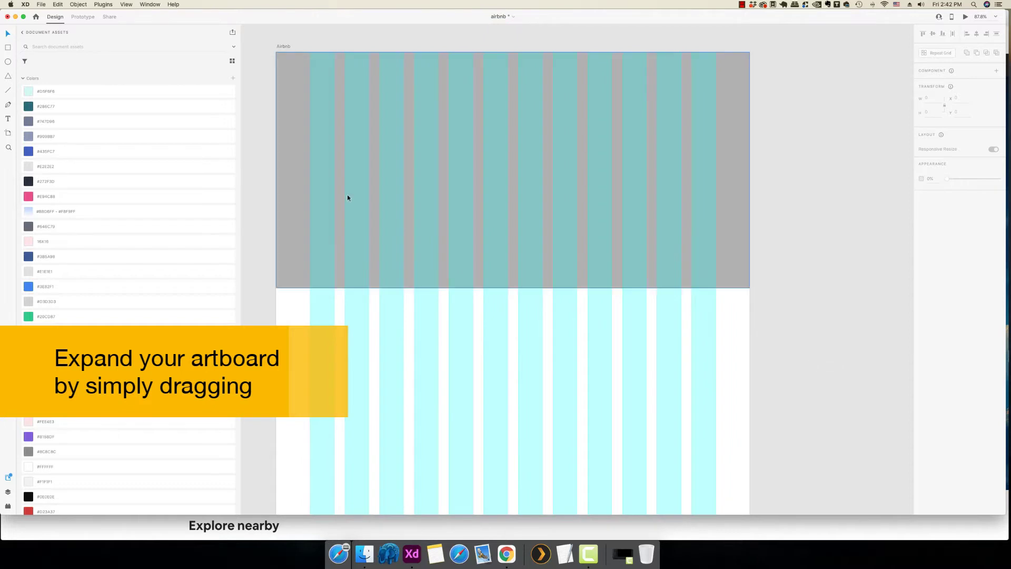
click(362, 164)
key(t)
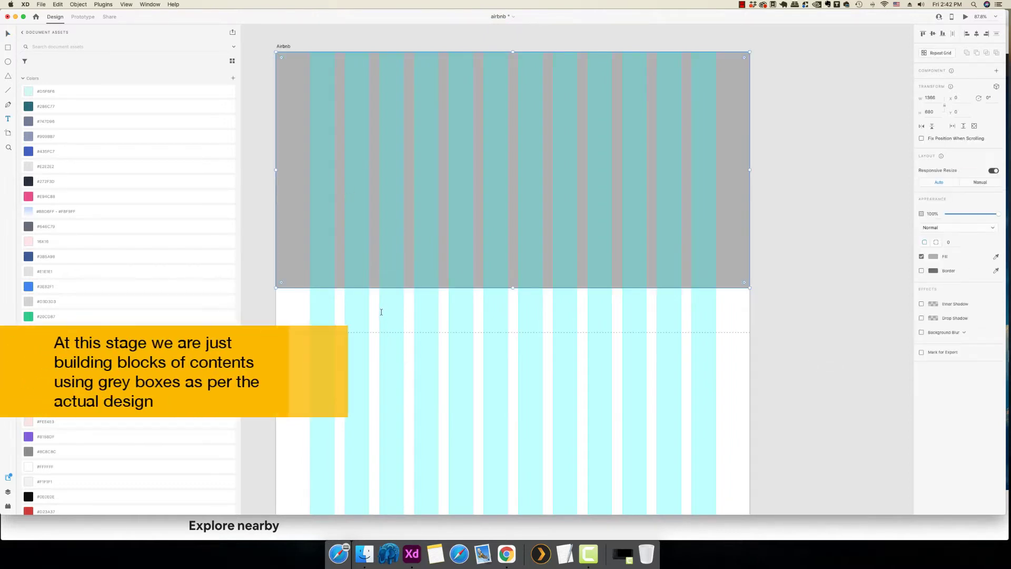
click(369, 312)
text(E)
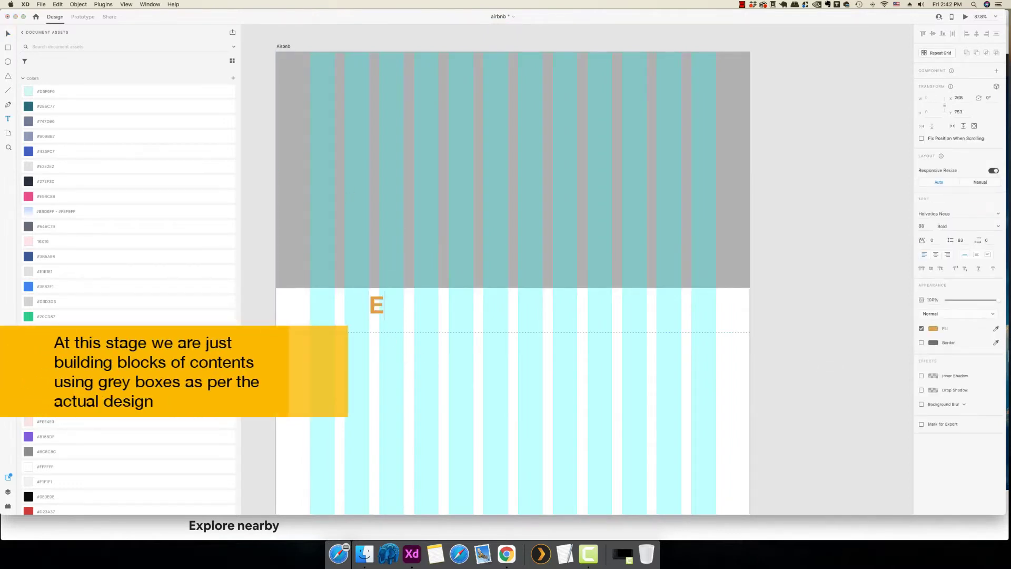
text(xplore)
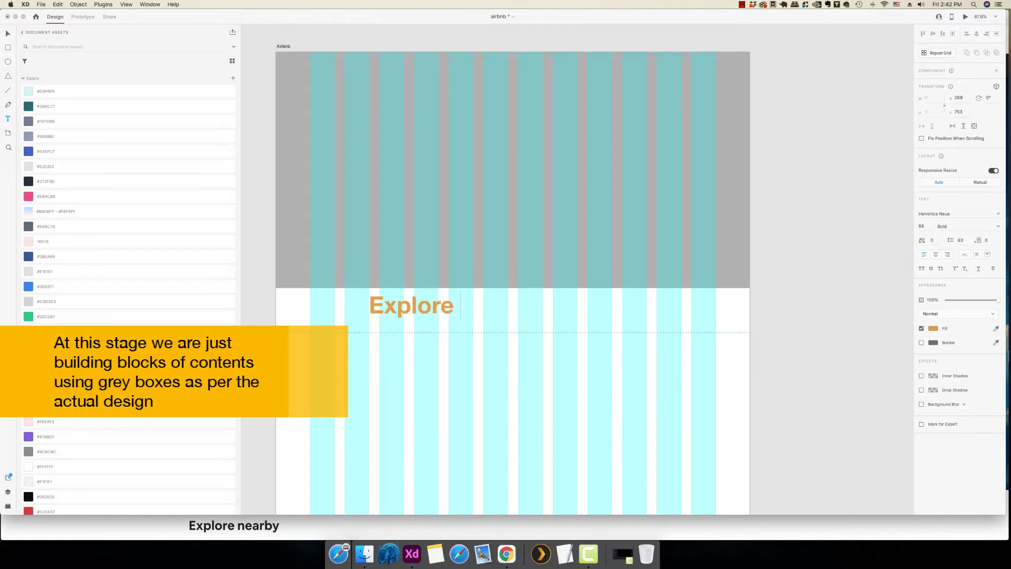
text( nearl)
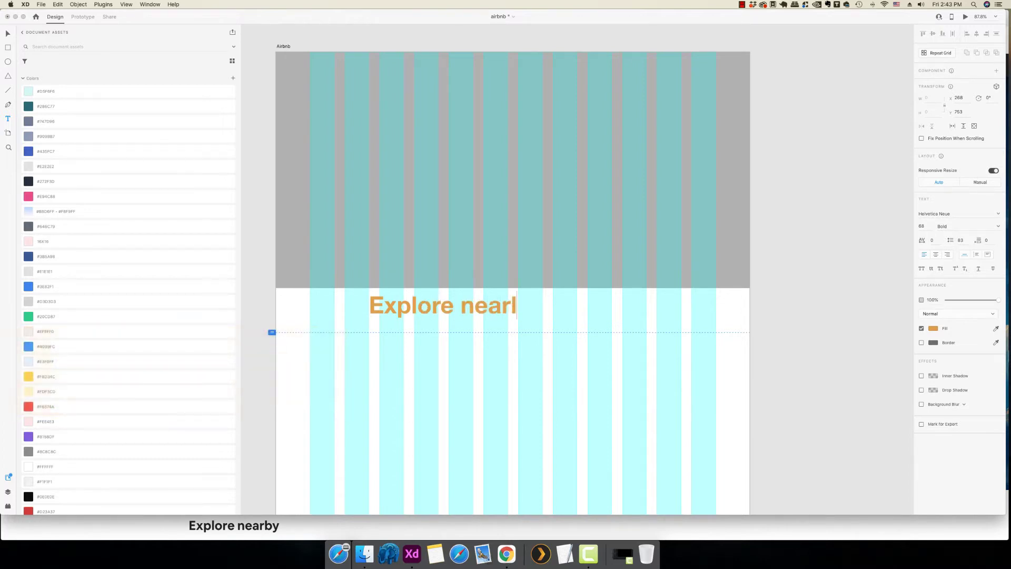
key(BackSpace)
text(by)
key(Escape)
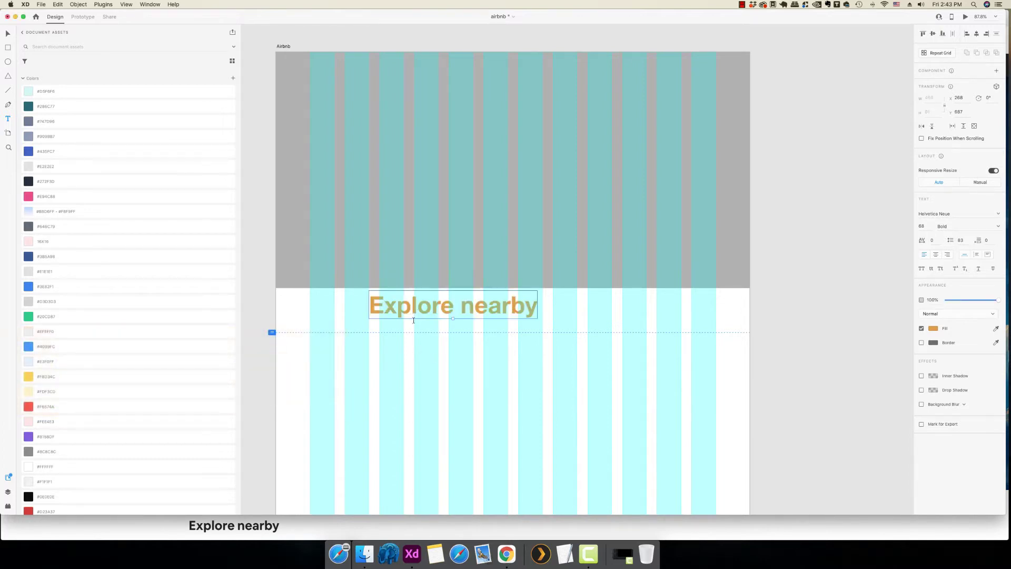
key(v)
drag(414, 320, 349, 317)
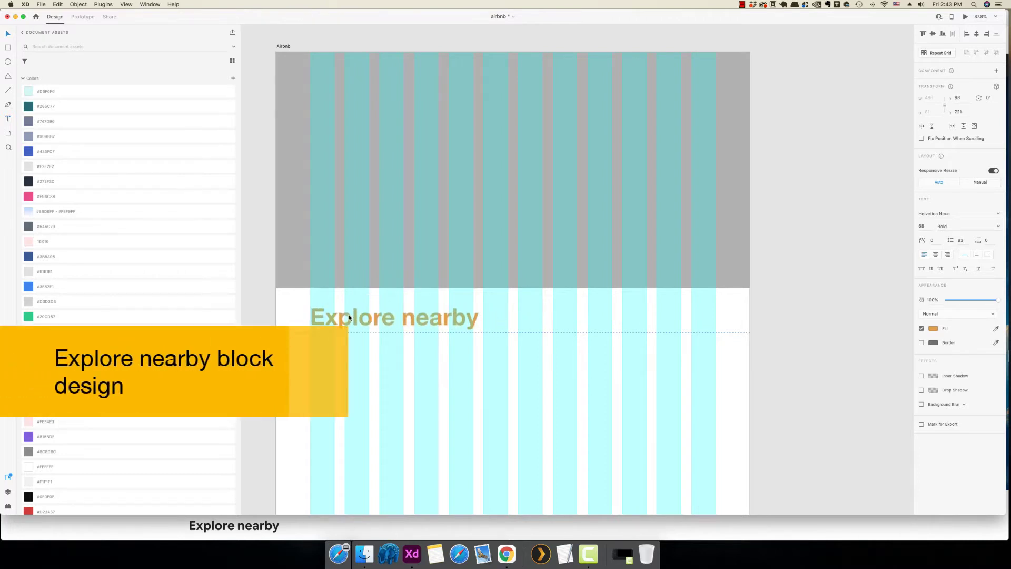
- Apply the H3-Bold - 32px character style to the "Explore nearby" heading and move it slightly up
scroll(115, 296, down, 10)
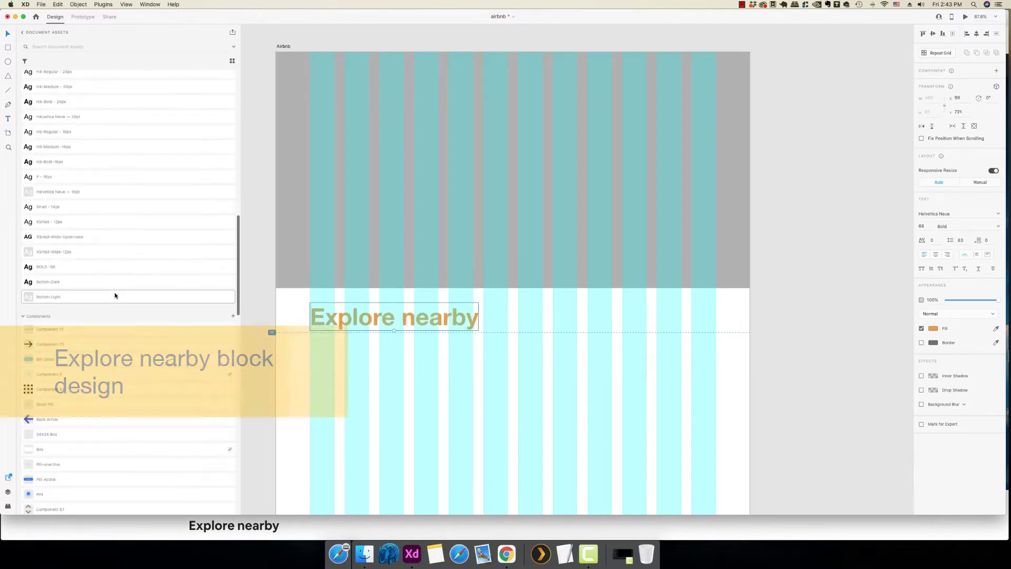
scroll(115, 295, up, 4)
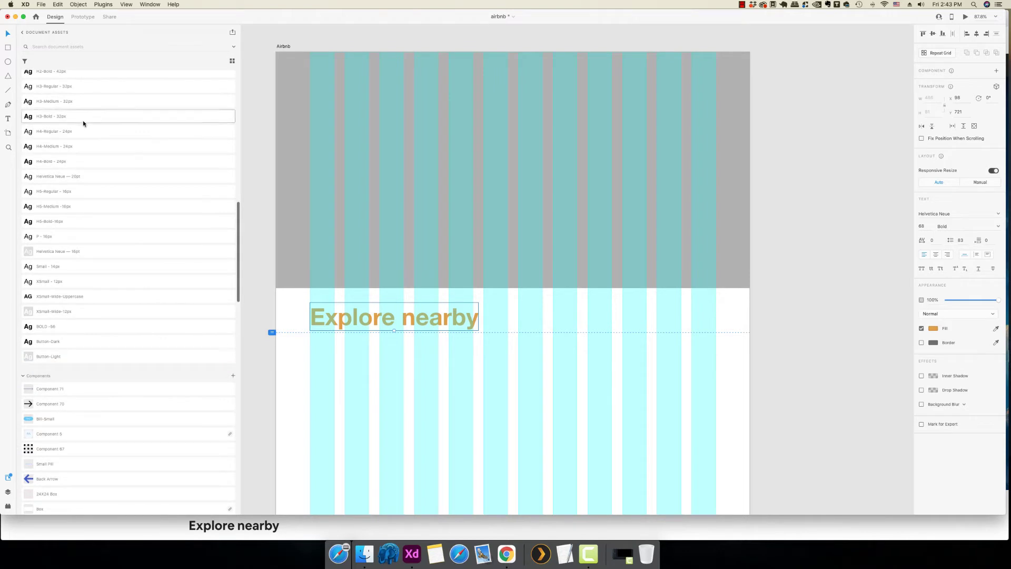
click(87, 149)
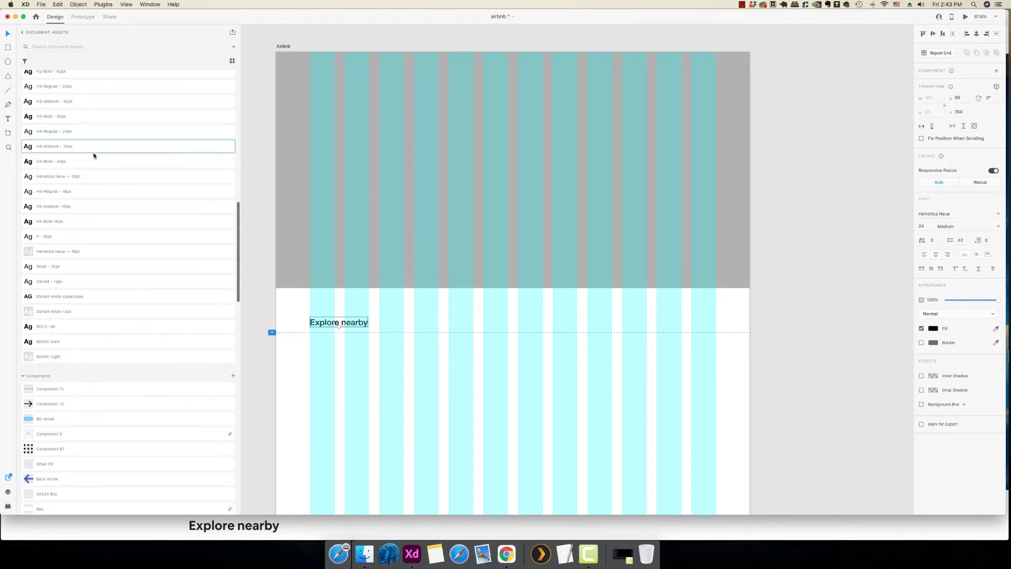
scroll(92, 154, up, 1)
click(85, 115)
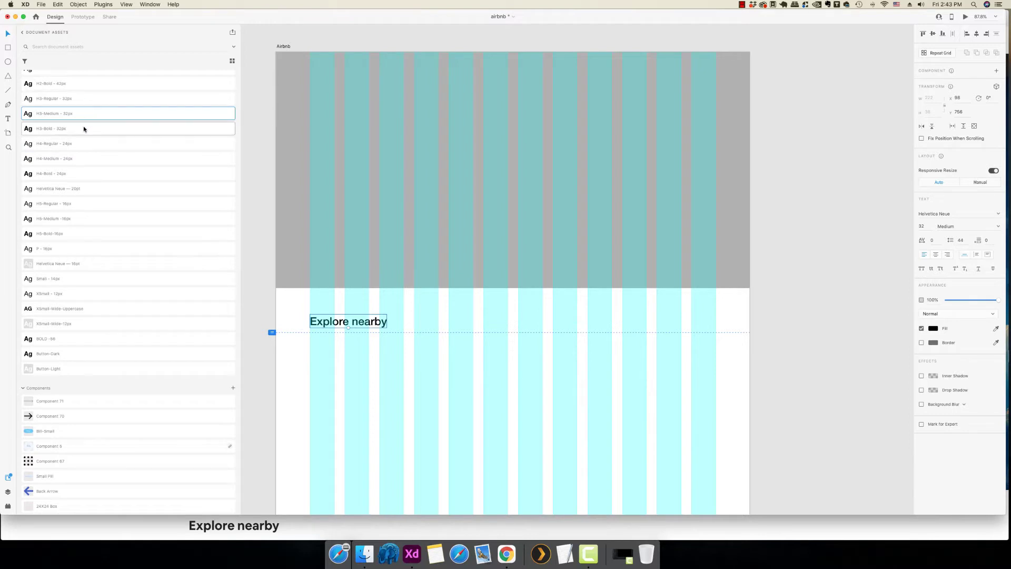
click(83, 128)
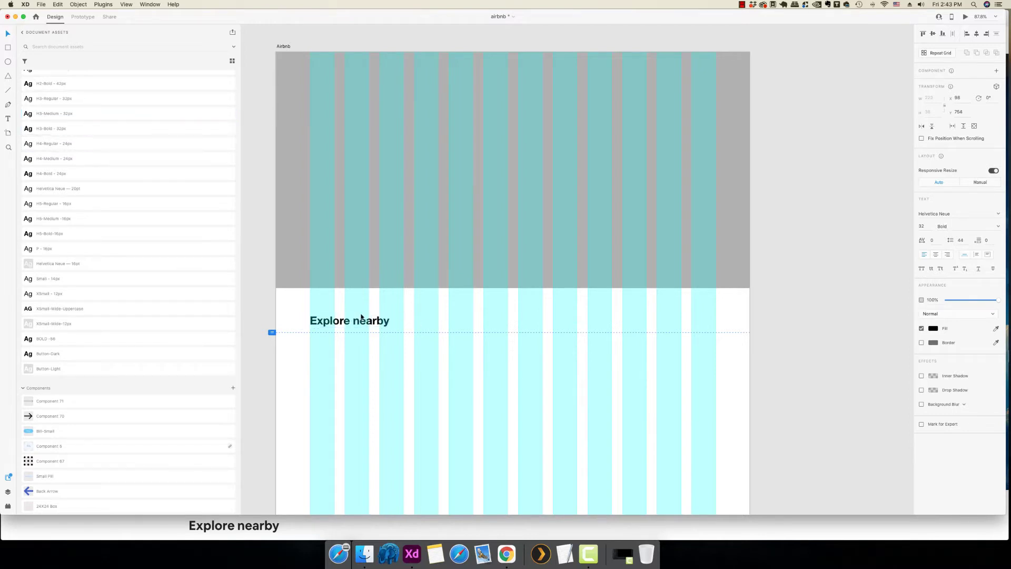
drag(362, 317, 361, 313)
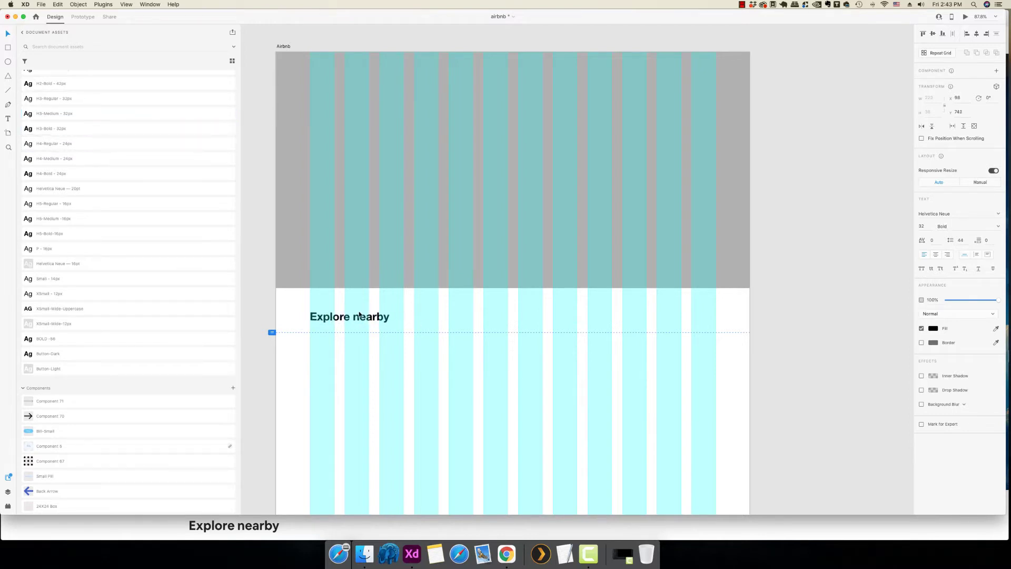
- Move the "Explore nearby" heading slightly down to Y 770, keeping it aligned with the first grid column
click(793, 354)
scroll(789, 356, down, 3)
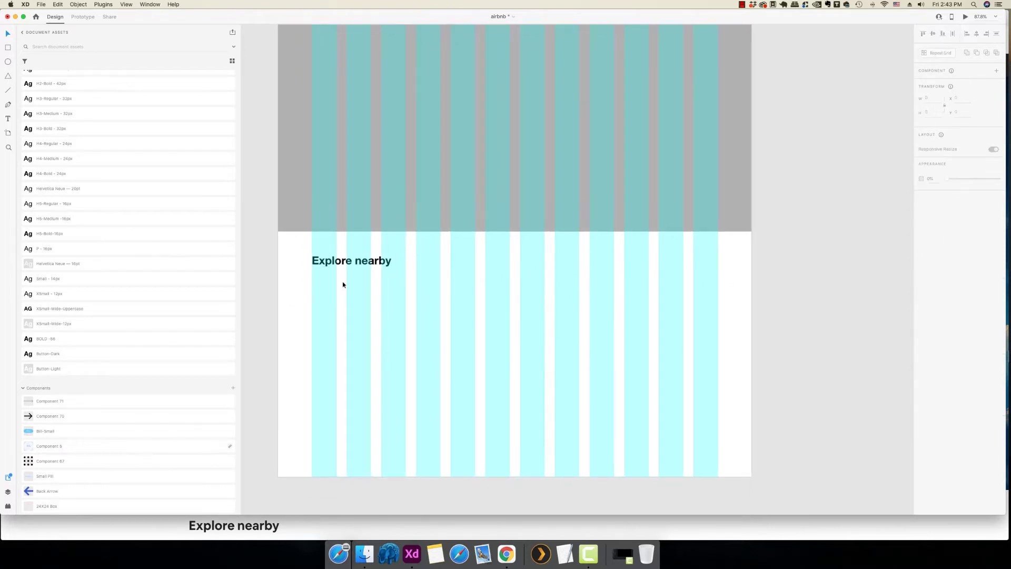
drag(389, 263, 387, 273)
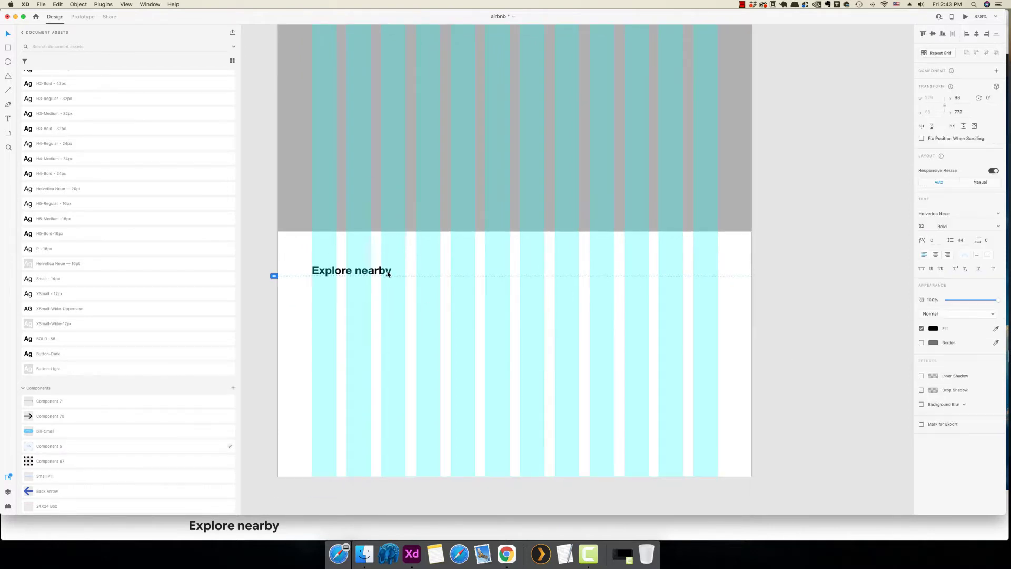
click(819, 340)
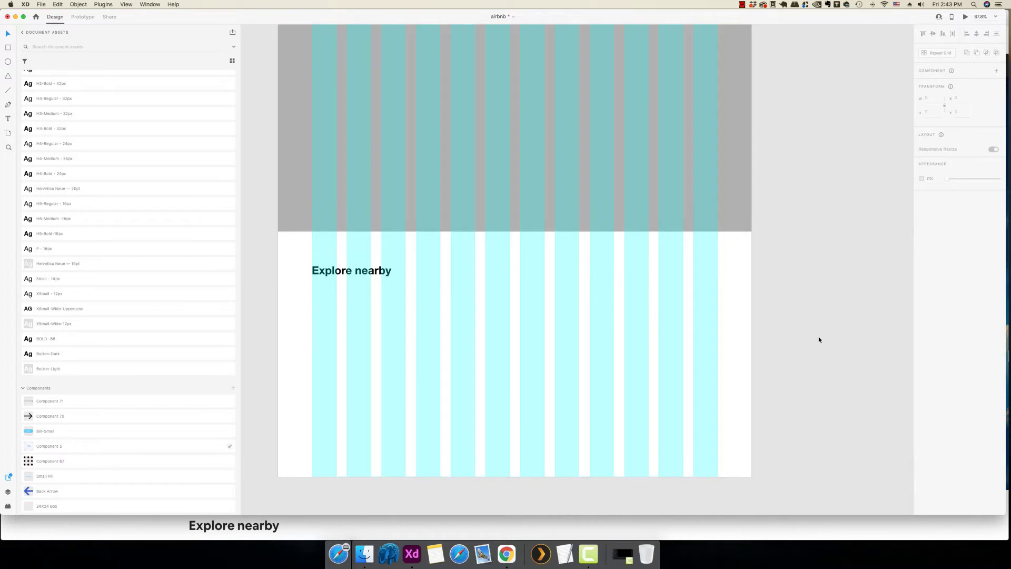
- Draw a 70 by 70 square below the "Explore nearby" heading, fitted to the width of the first grid column
click(8, 47)
mouse_move(311, 293)
mouse_down()
mouse_move(318, 314)
mouse_move(346, 328)
mouse_up()
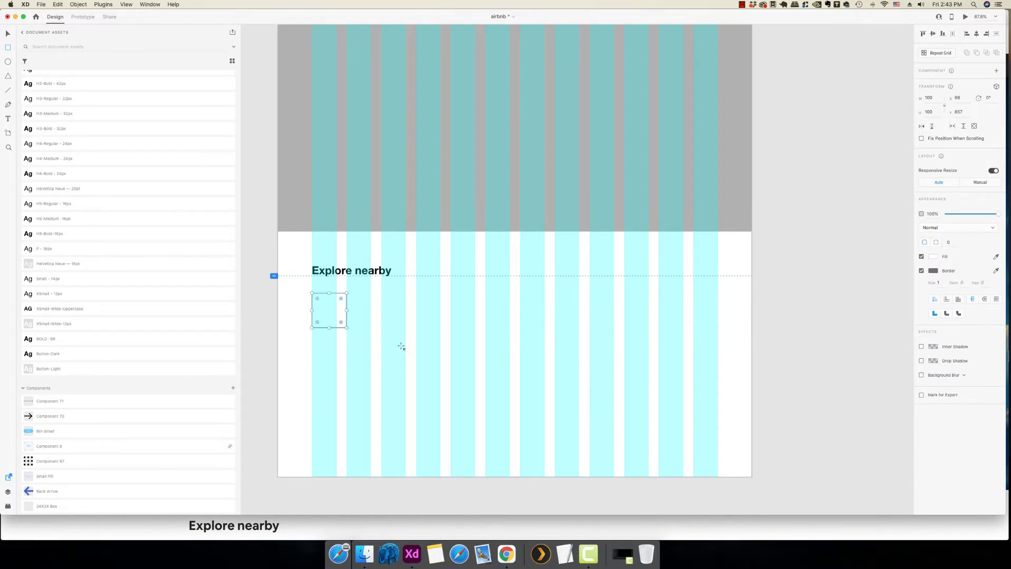
drag(347, 328, 337, 319)
- Fill the small square with a solid medium grey and remove its border
click(934, 257)
drag(845, 238, 828, 235)
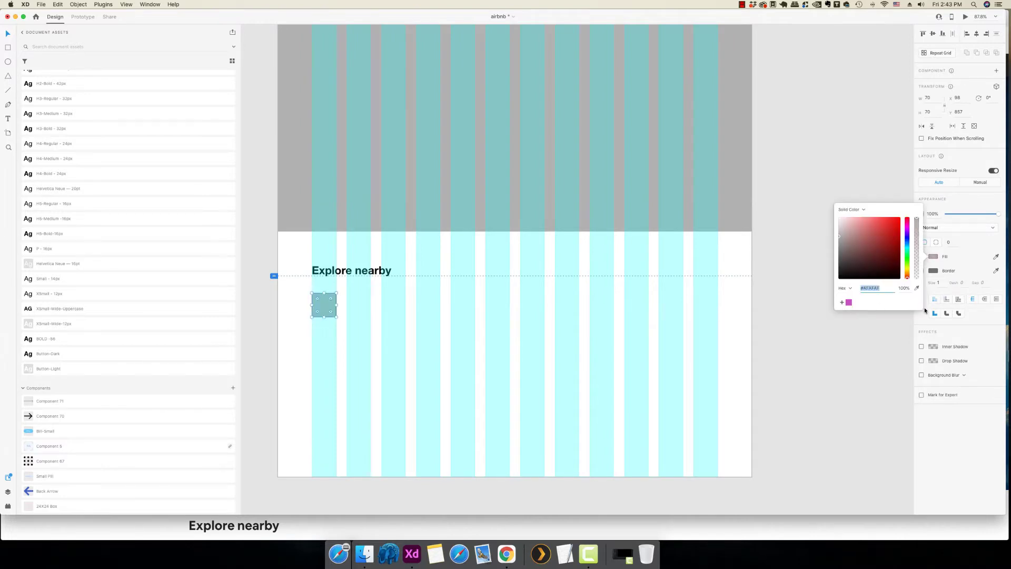
click(952, 281)
click(921, 271)
click(776, 358)
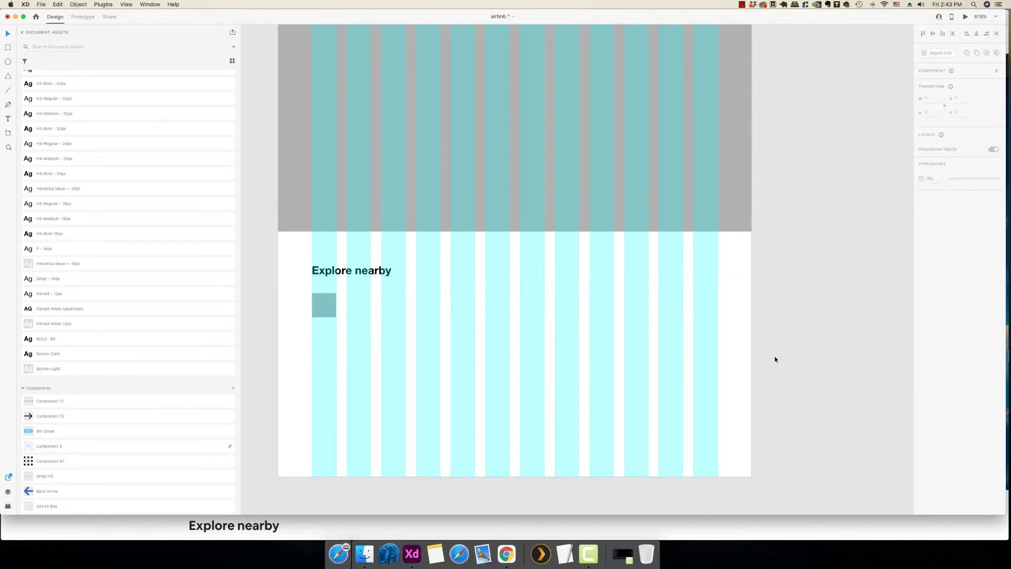
click(324, 311)
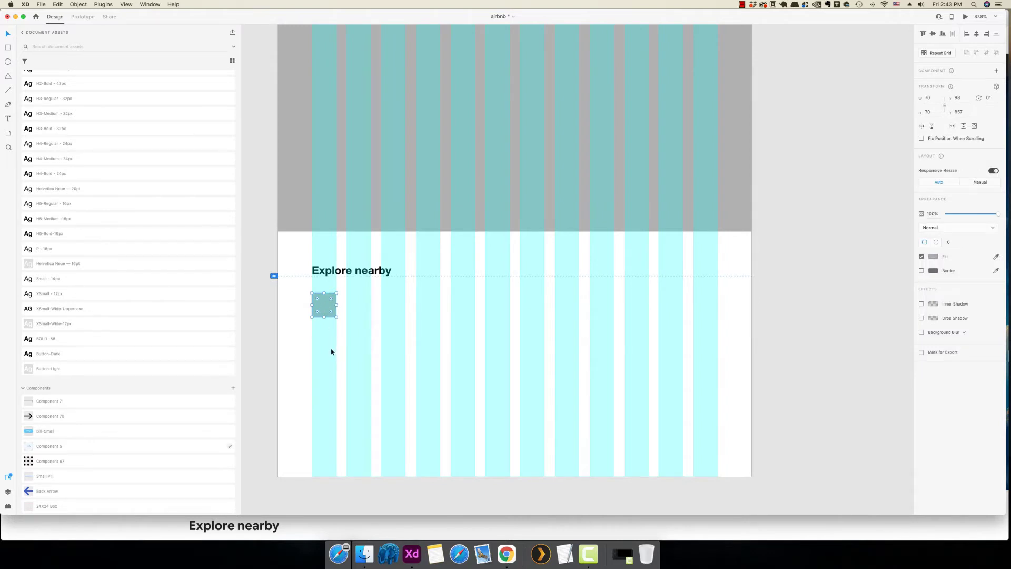
click(350, 321)
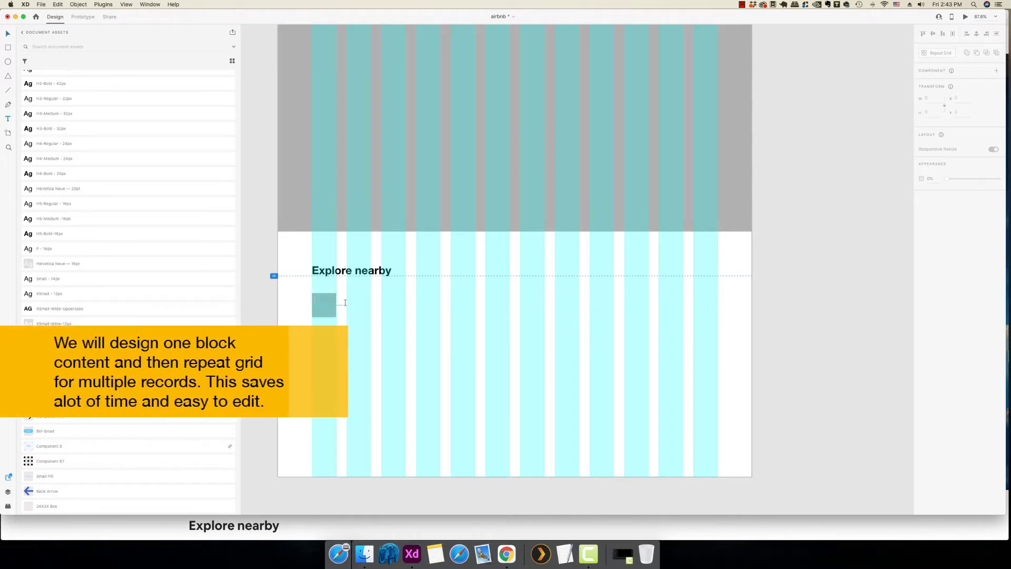
- Add the text "City and time" beside the small grey square
key(t)
click(346, 299)
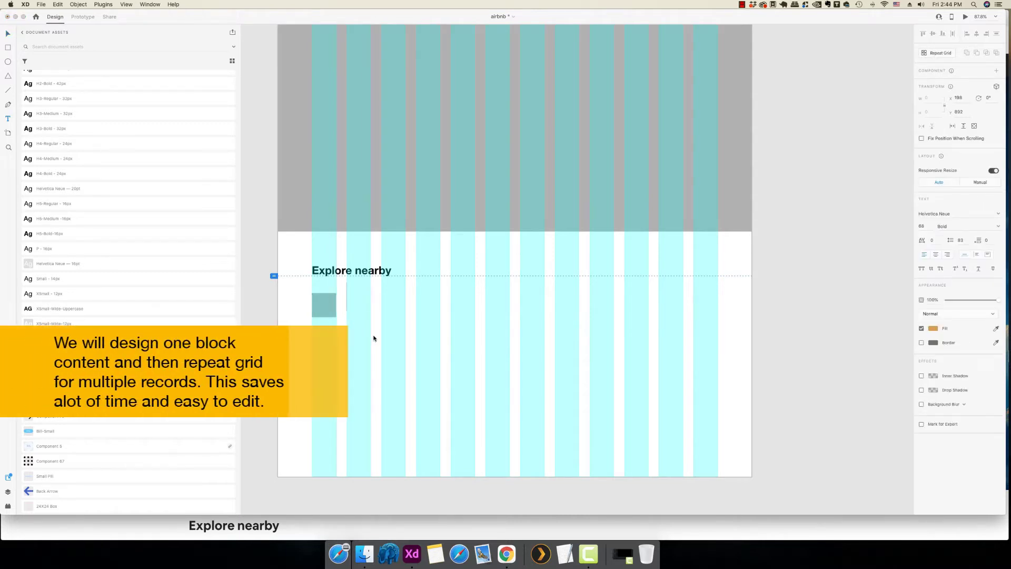
text(City)
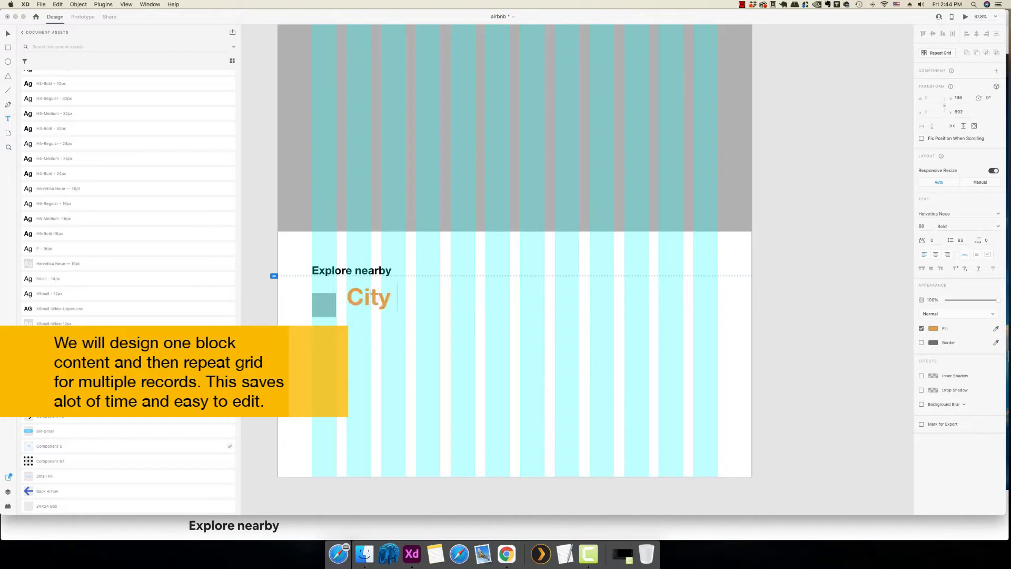
text( and time)
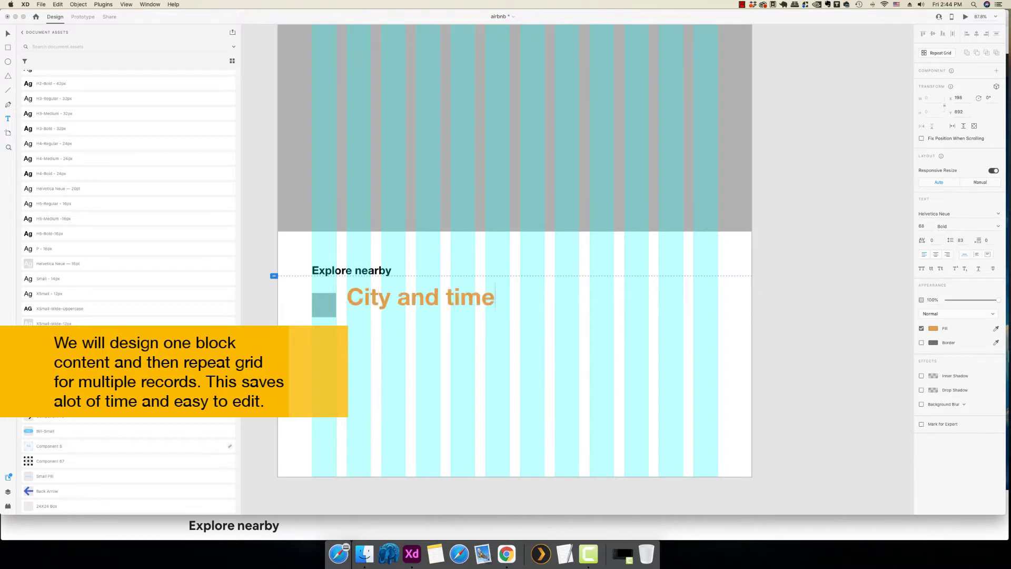
key(Escape)
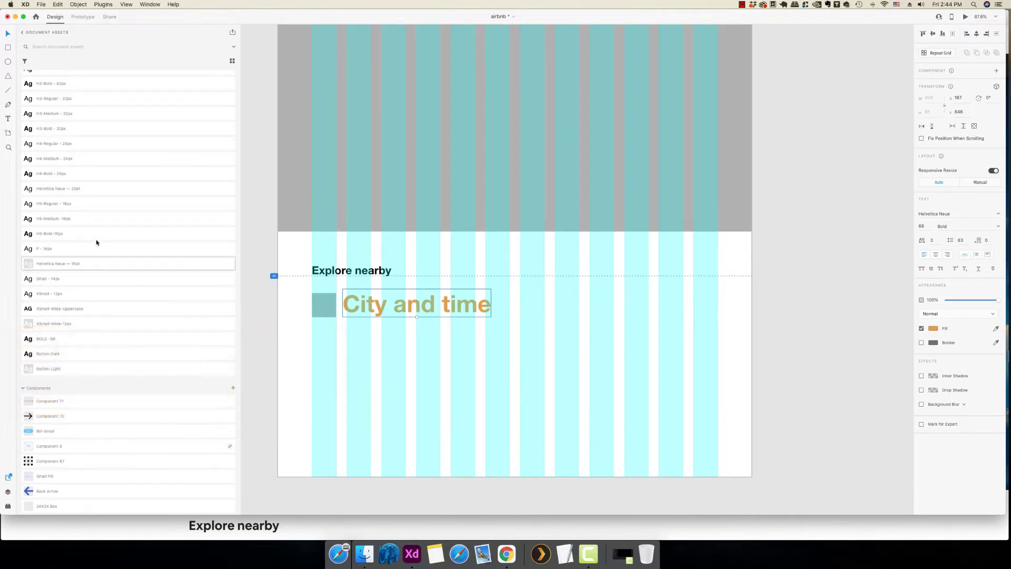
- Try the H4-Medium and H5-Regular character styles on the "City and time" text, settling on Helvetica Neue — 20pt
scroll(97, 241, up, 1)
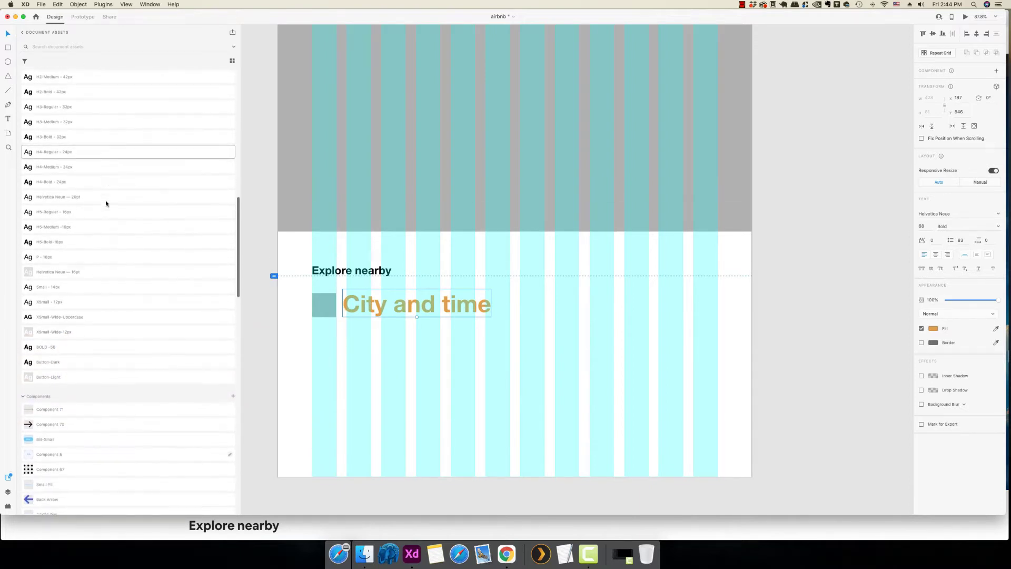
click(74, 167)
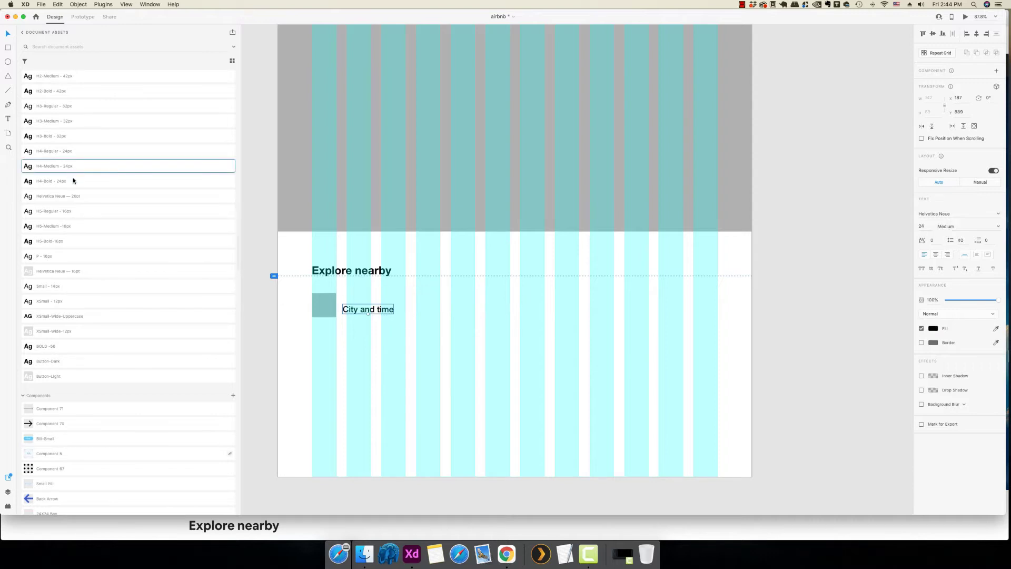
click(69, 212)
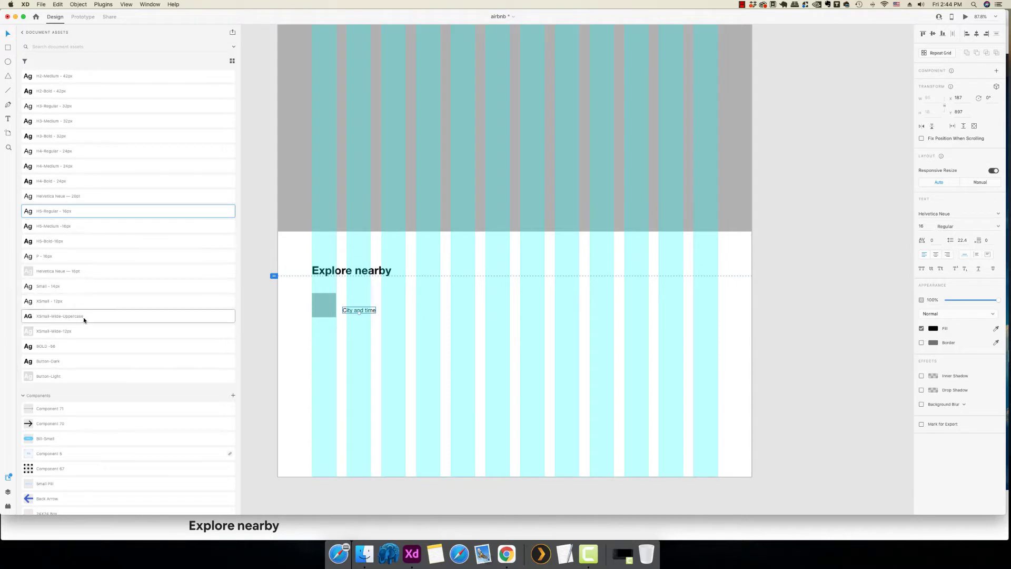
scroll(83, 237, up, 1)
click(81, 184)
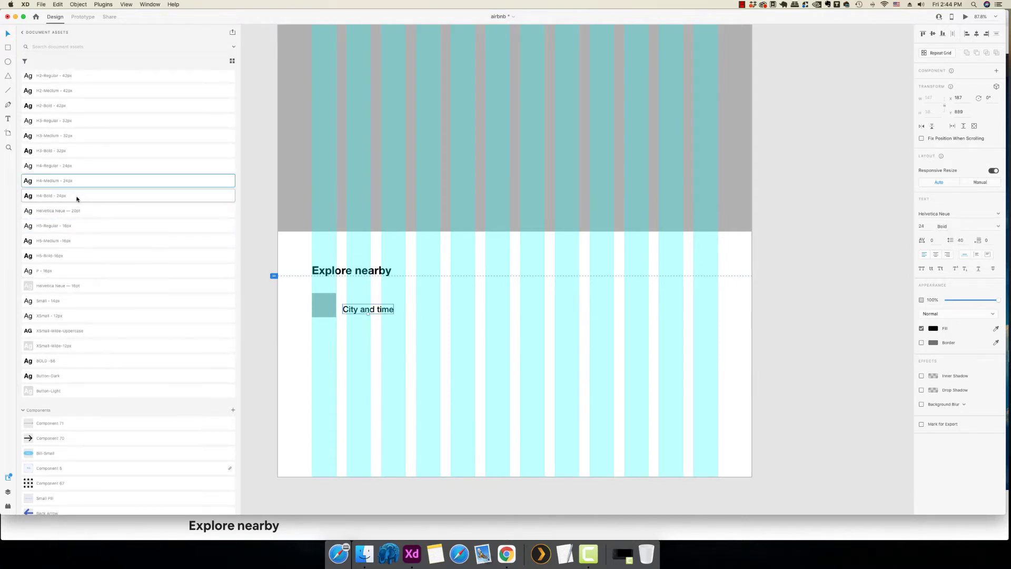
click(77, 210)
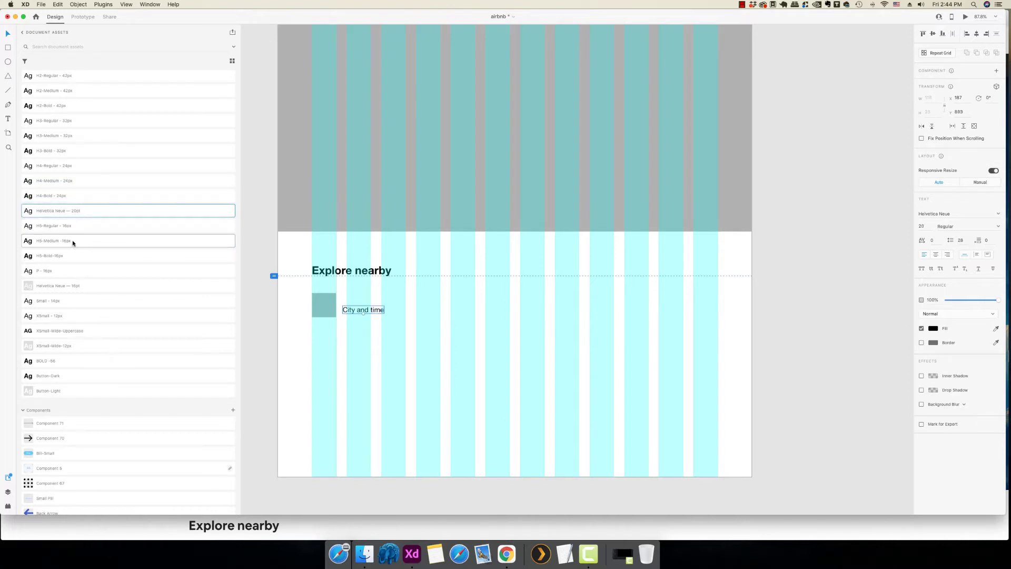
- Position the "City and time" text close beside the grey square, slightly below the square's top edge
drag(372, 311, 376, 299)
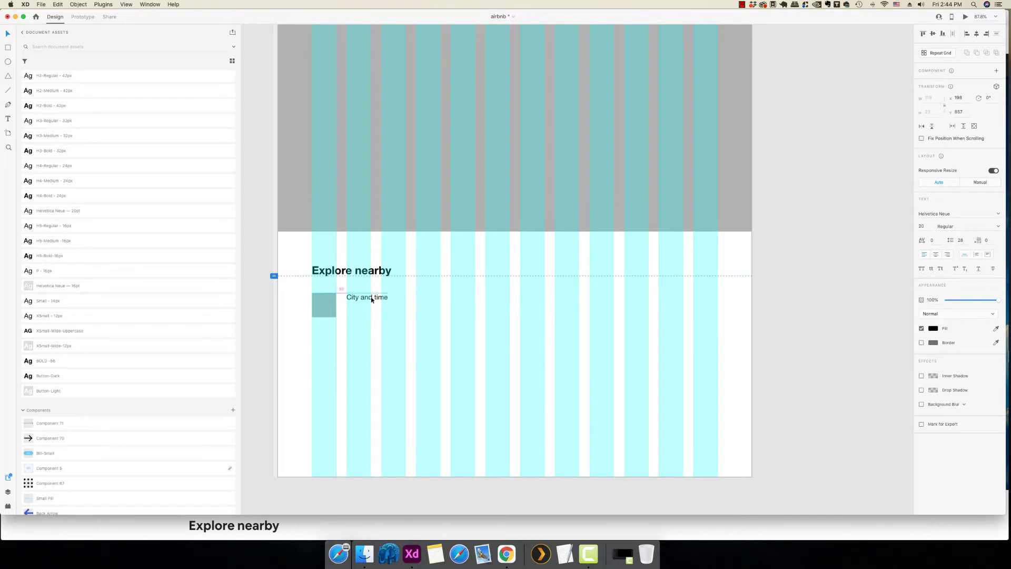
drag(372, 300, 371, 300)
click(790, 355)
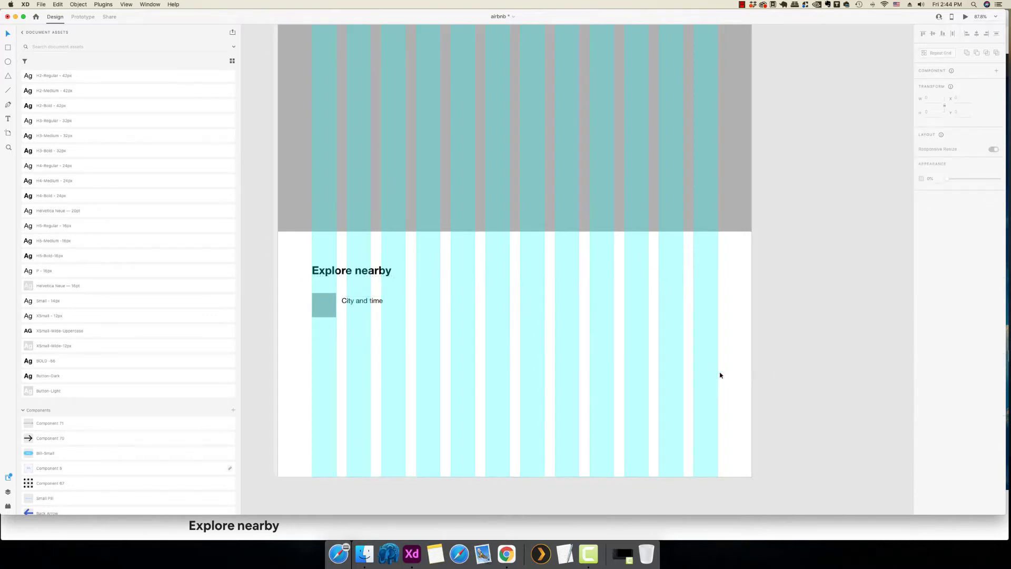
- Set the small grey square's corner radius to 3
click(328, 306)
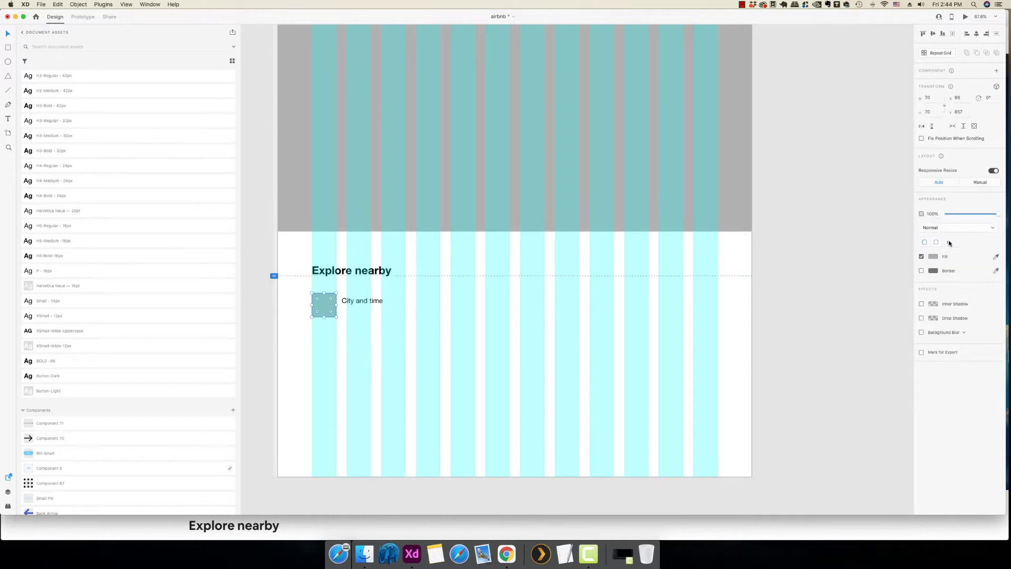
click(925, 242)
text(3)
click(867, 238)
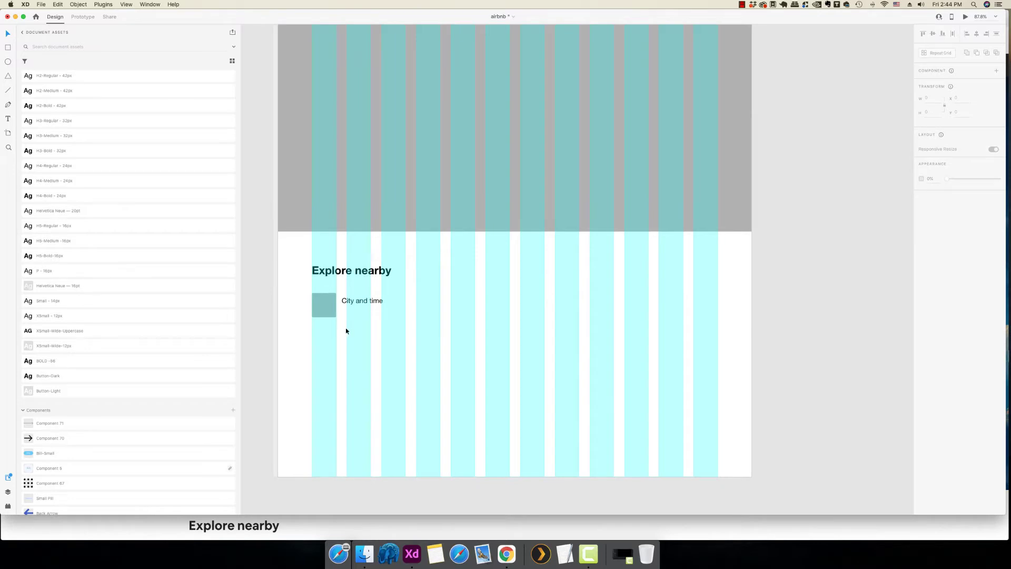
- Turn the grey square and its text into a repeat grid reaching the last grid column and two rows deep
click(366, 303)
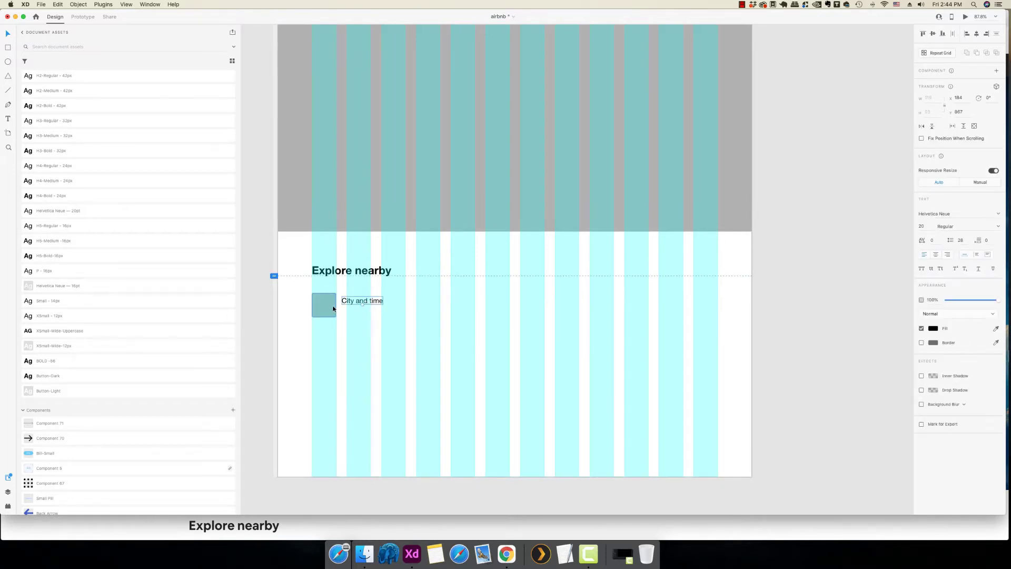
shift+click(333, 312)
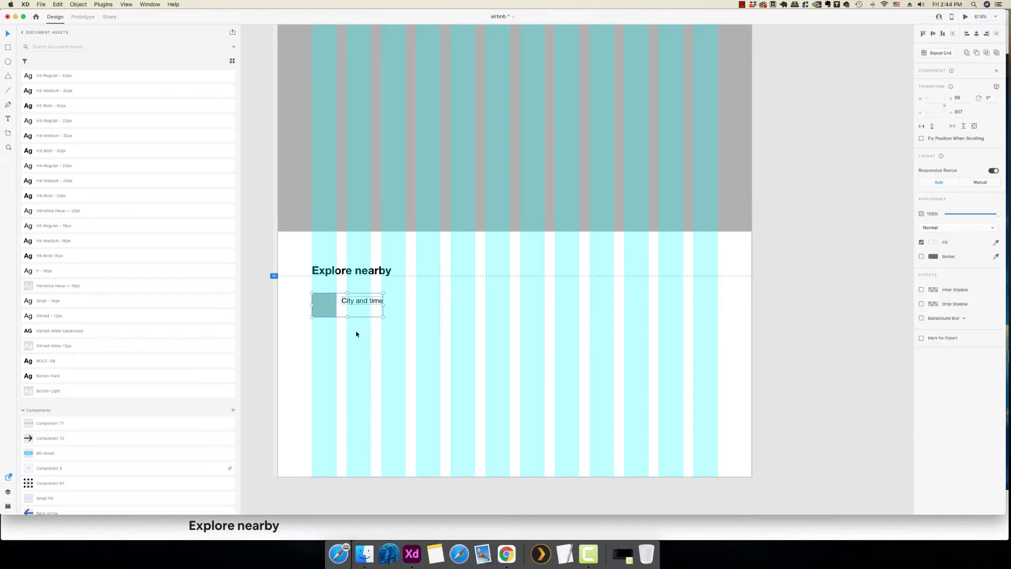
click(938, 53)
drag(384, 305, 720, 313)
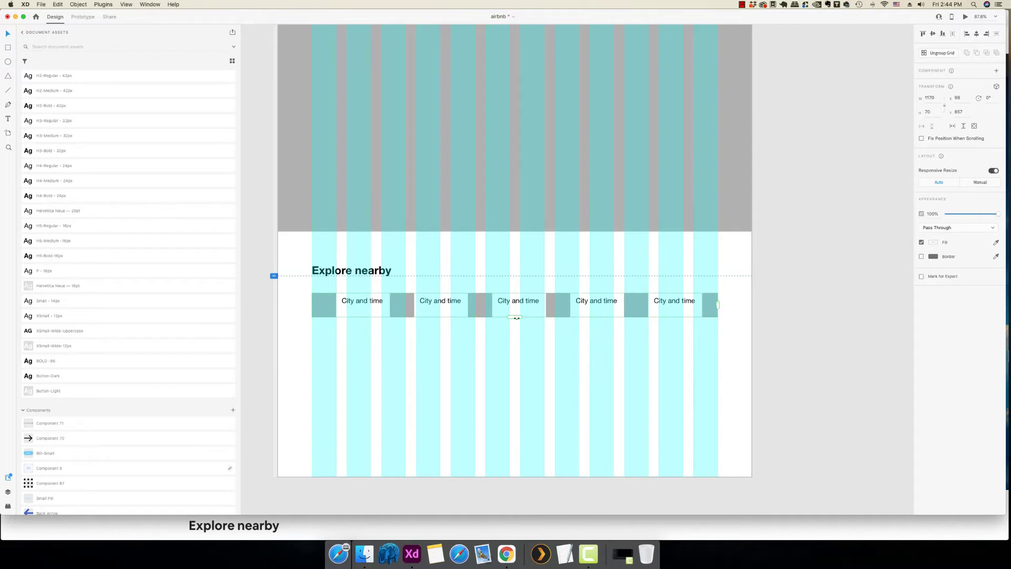
drag(515, 317, 516, 350)
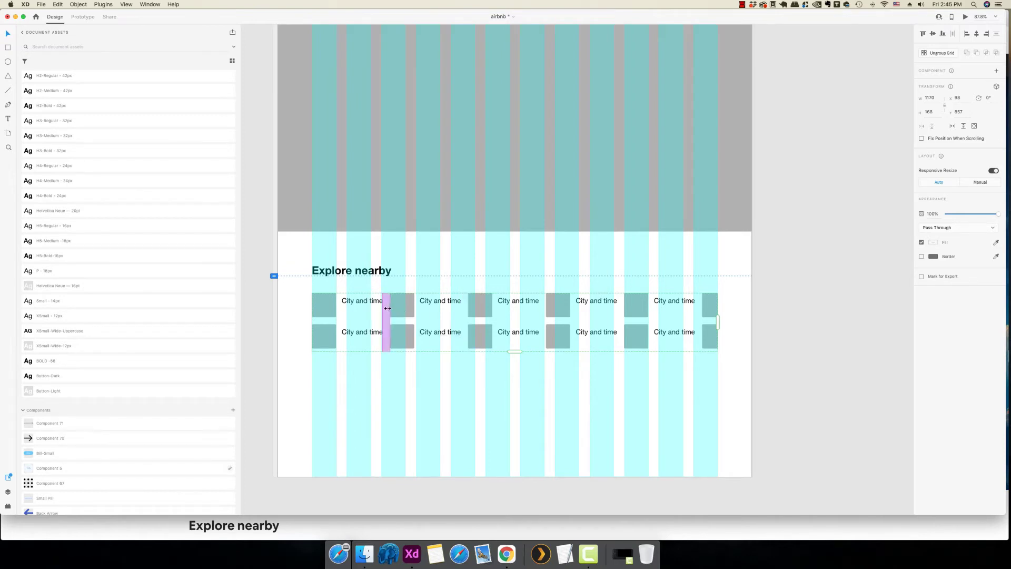
- Widen the repeat grid's column gap so squares start at every third grid column, and trim it to four items across
drag(390, 307, 413, 308)
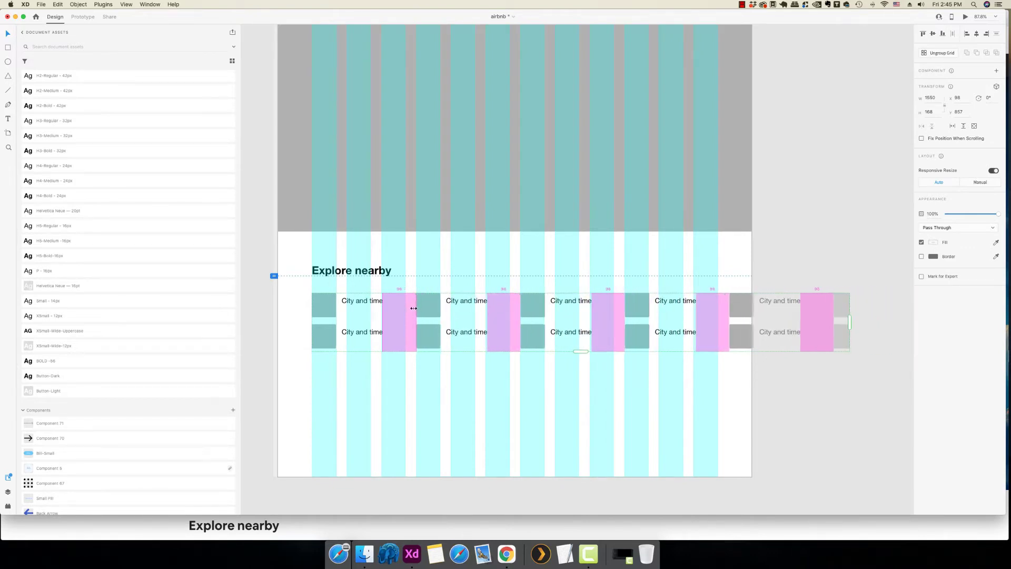
drag(414, 308, 414, 308)
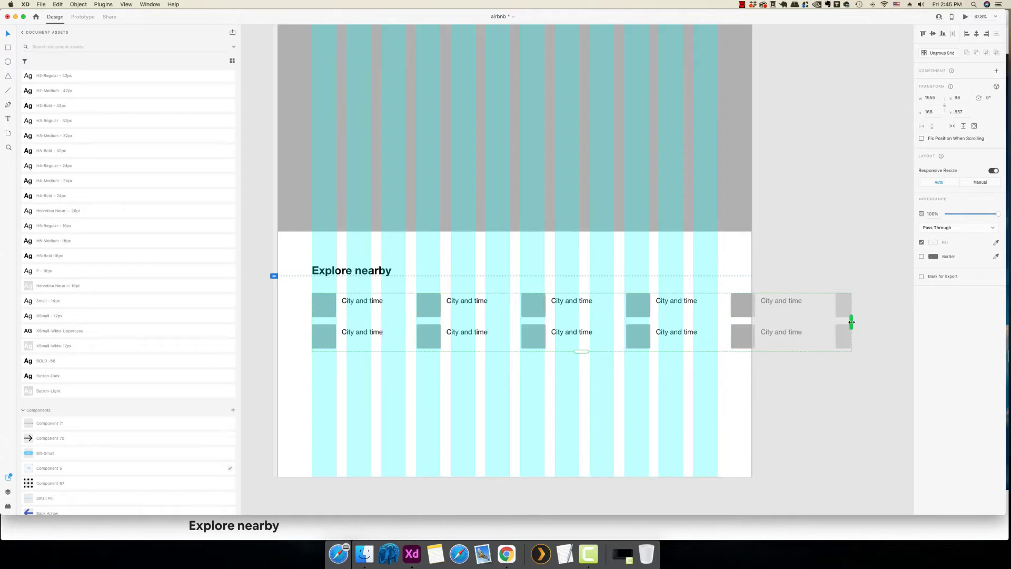
drag(852, 322, 718, 322)
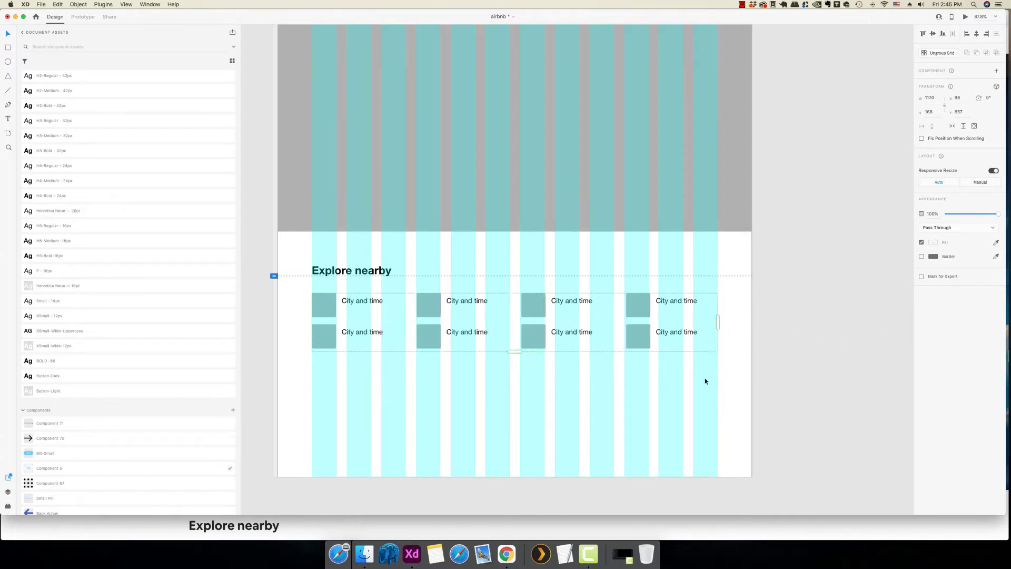
- Slightly increase the vertical gap between the repeat grid's two rows, making the grid 172 high
drag(495, 321, 496, 333)
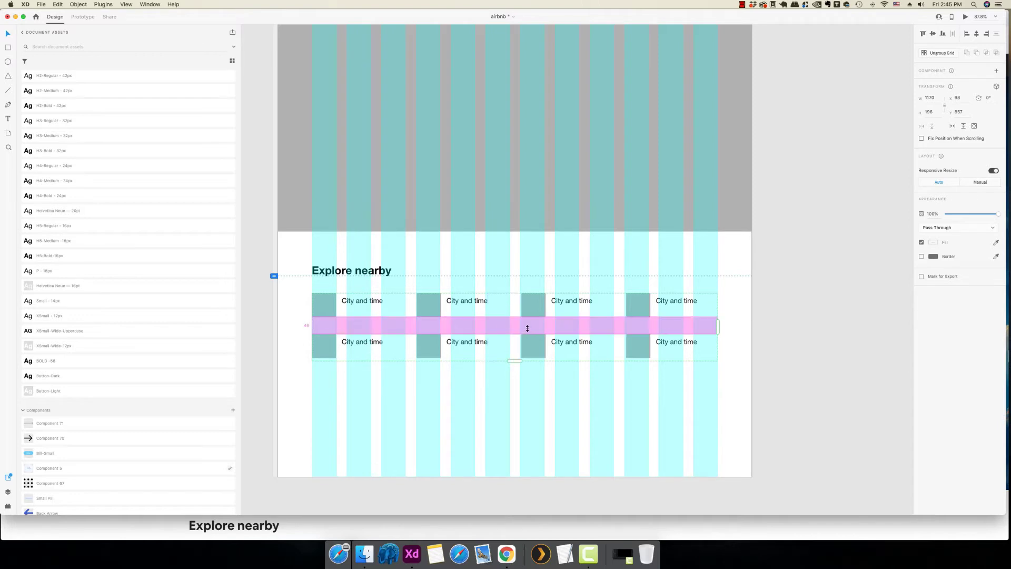
drag(527, 328, 529, 322)
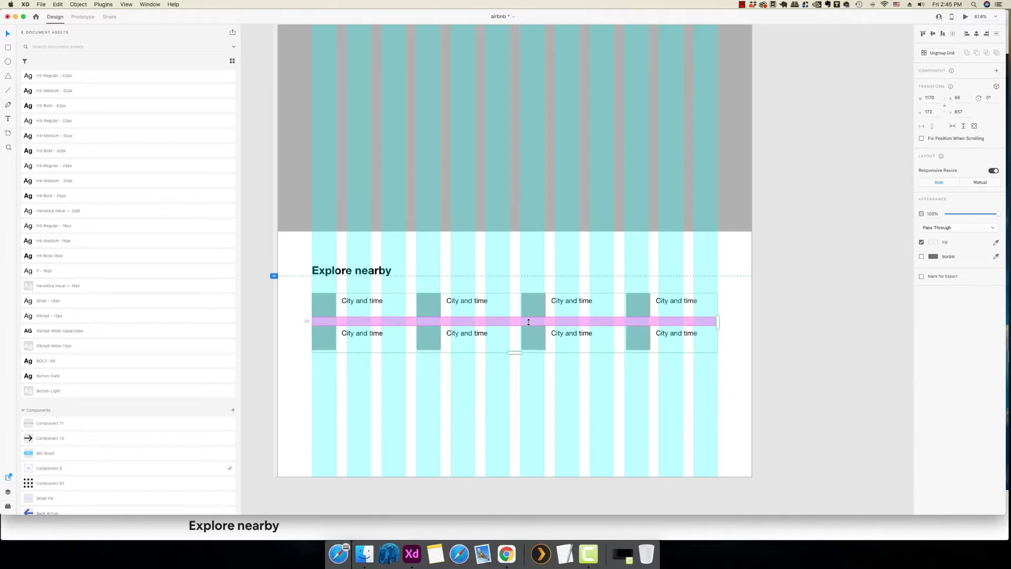
click(839, 385)
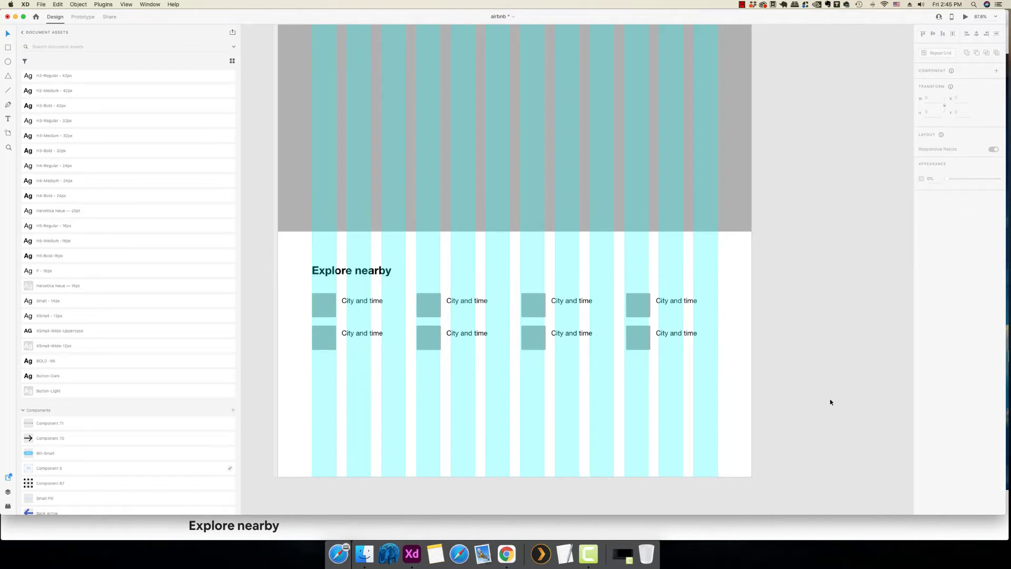
- Fine-tune the repeat grid's column gap so every square lines up exactly with its grid column
click(459, 337)
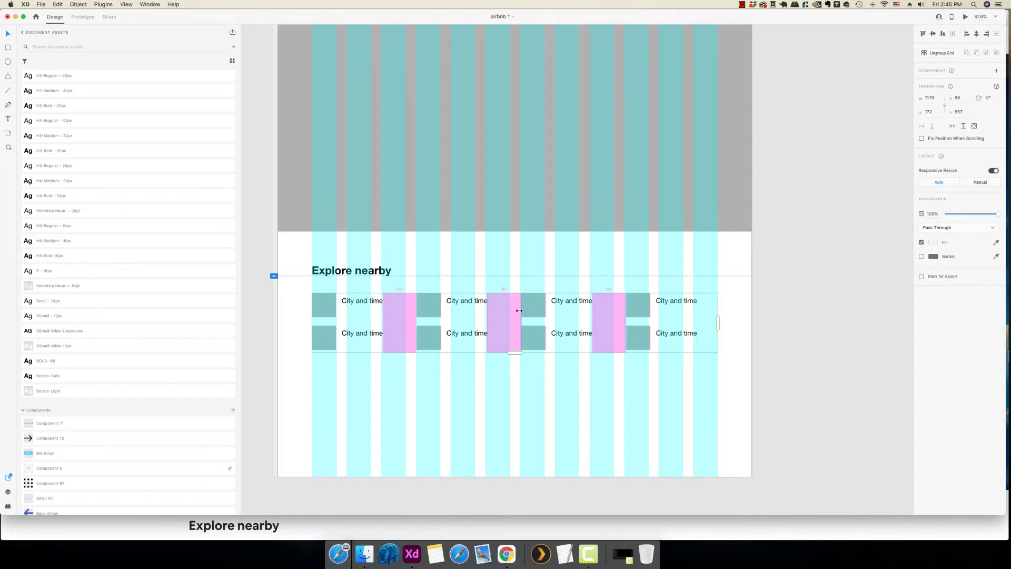
drag(518, 311, 518, 310)
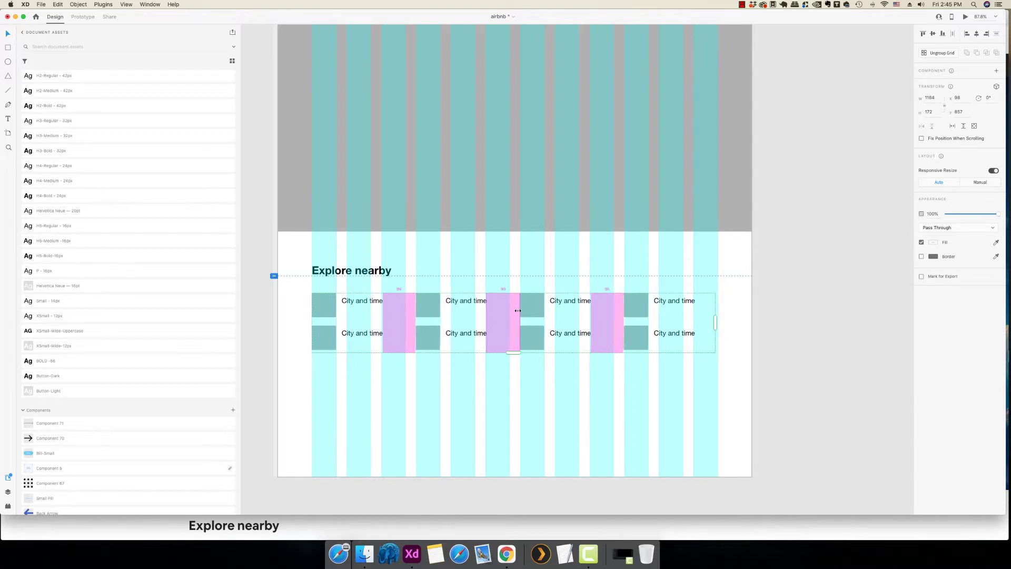
click(855, 388)
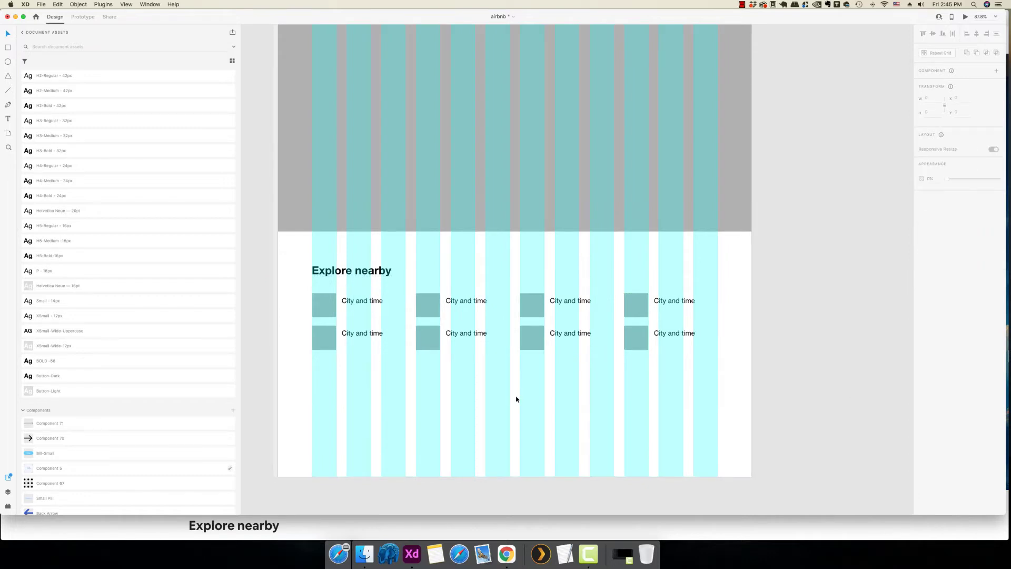
scroll(516, 400, up, 3)
scroll(516, 399, down, 4)
scroll(516, 399, up, 2)
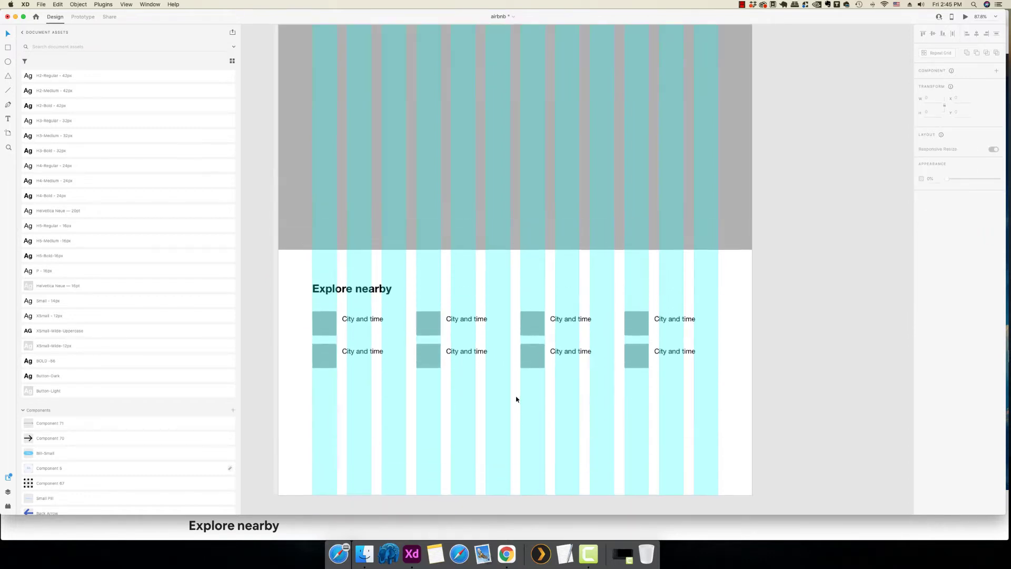
- Switch to Chrome and inspect the dimensions of the "Not sure where to go? Perfect." banner image on the Airbnb home page
scroll(516, 399, down, 3)
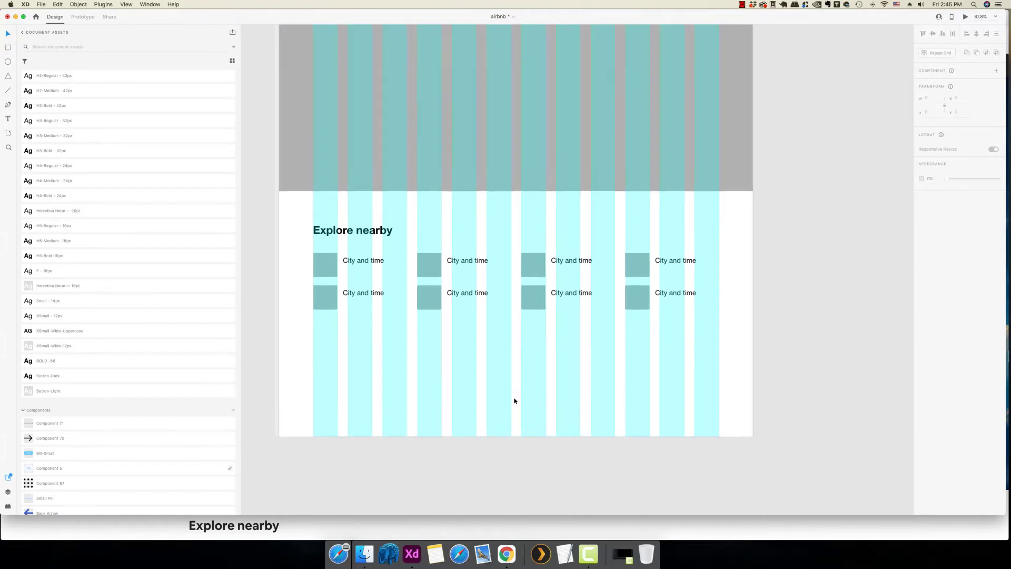
scroll(516, 400, up, 5)
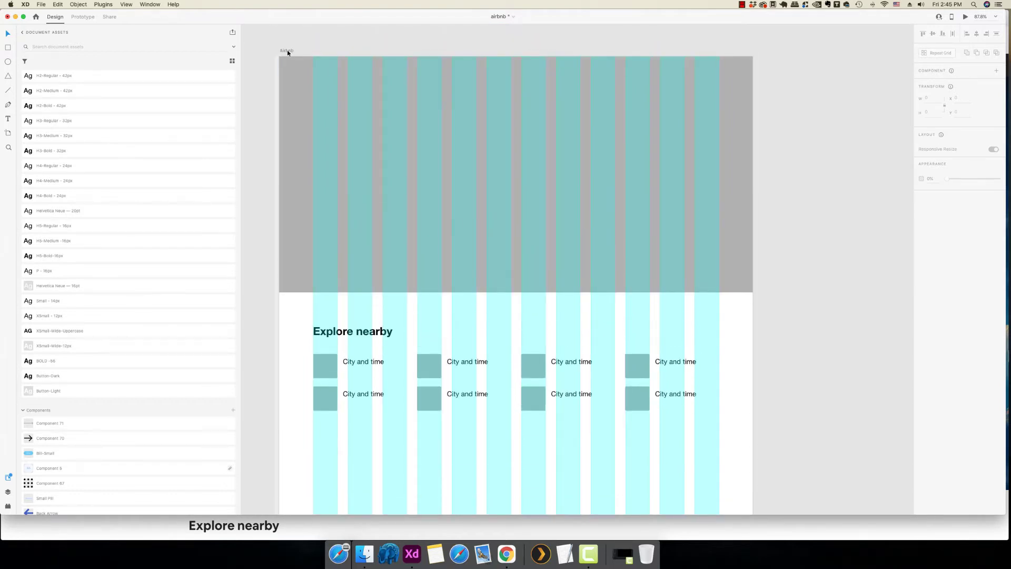
click(507, 553)
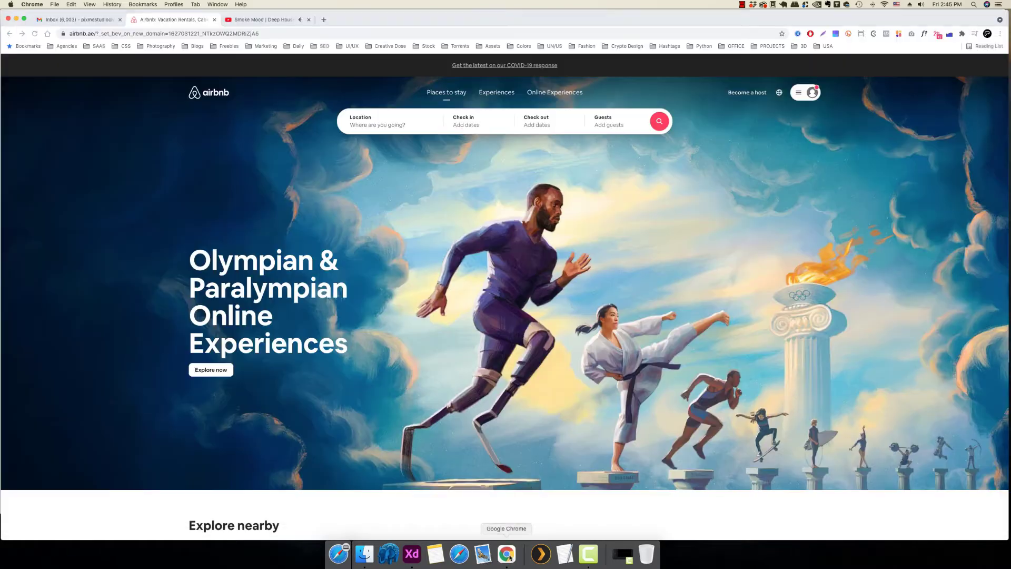
scroll(434, 314, down, 10)
scroll(525, 233, down, 3)
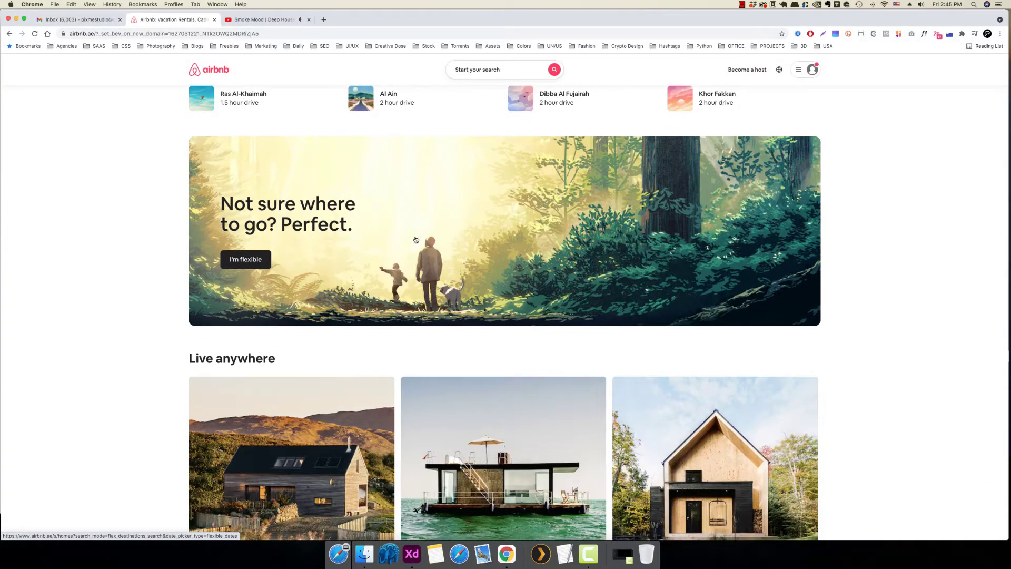
right_click(421, 179)
click(452, 321)
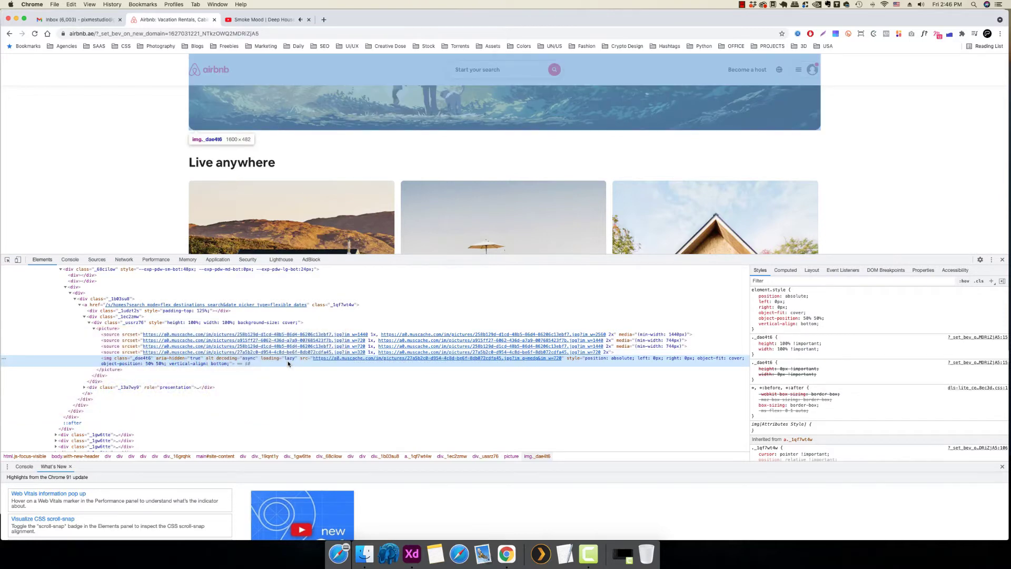
click(1002, 259)
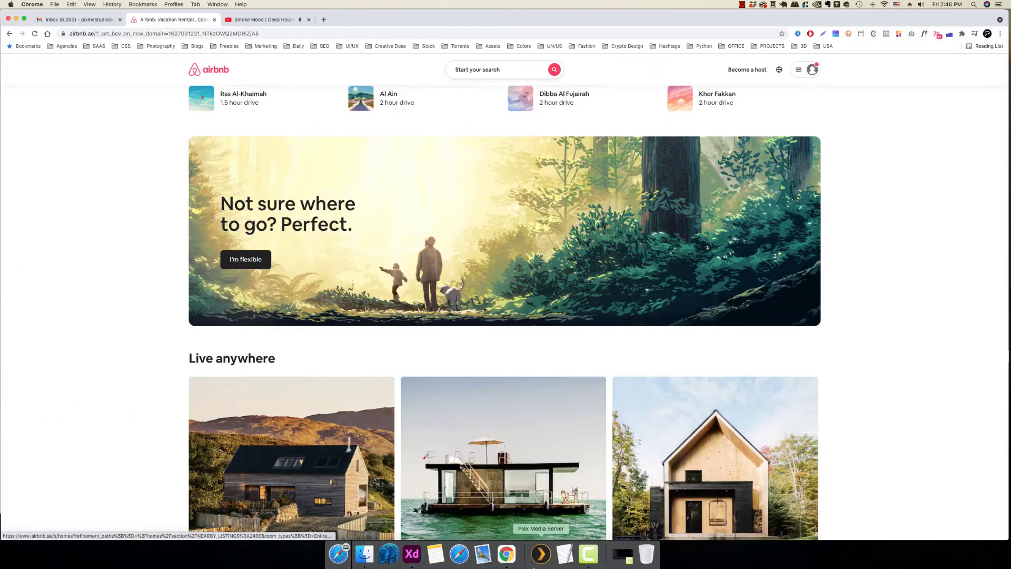
- Switch to Adobe XD and extend the Airbnb artboard downward to a height of about 2231
click(413, 554)
click(460, 290)
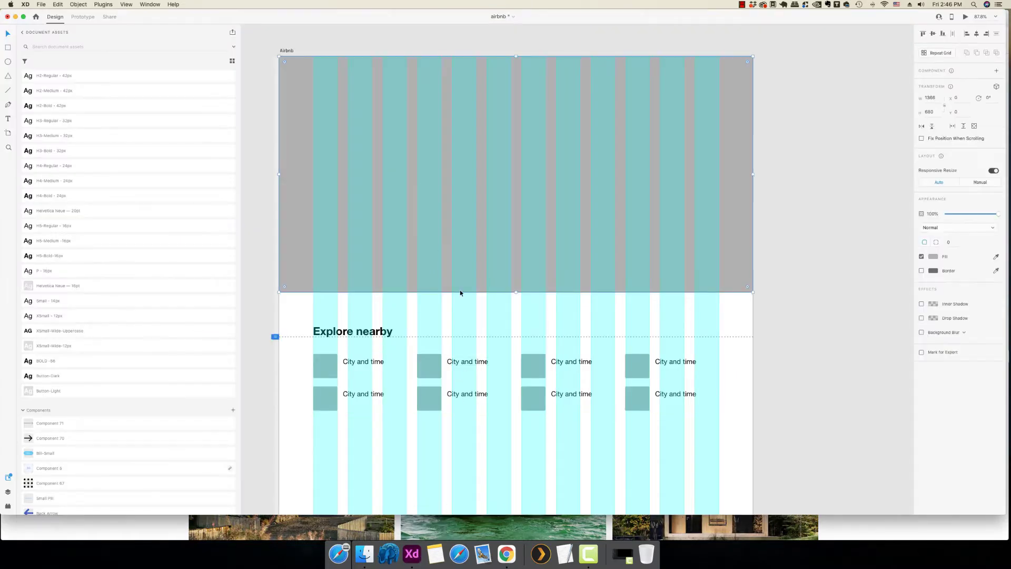
scroll(458, 291, down, 5)
scroll(388, 189, up, 5)
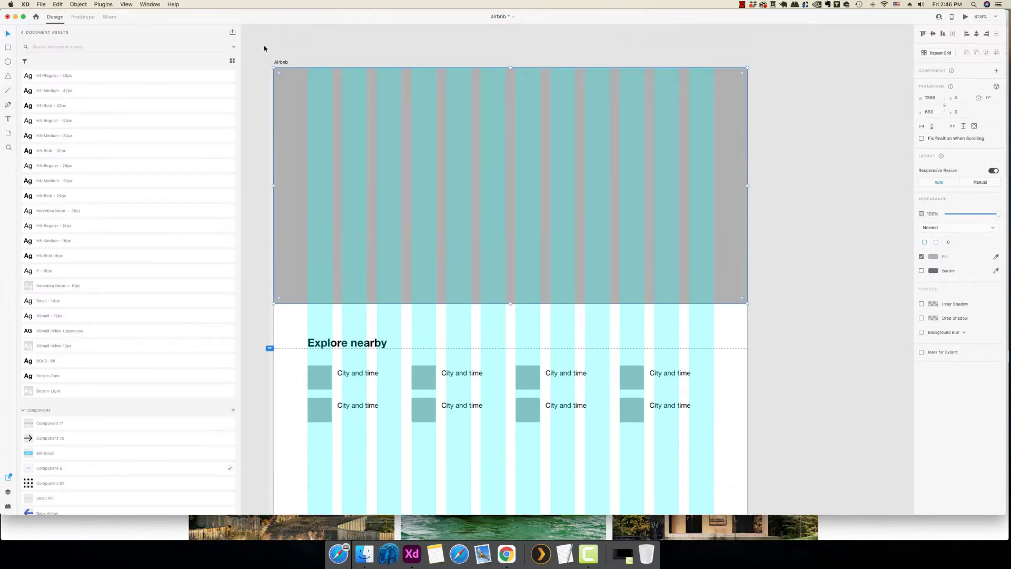
click(280, 63)
scroll(434, 198, down, 15)
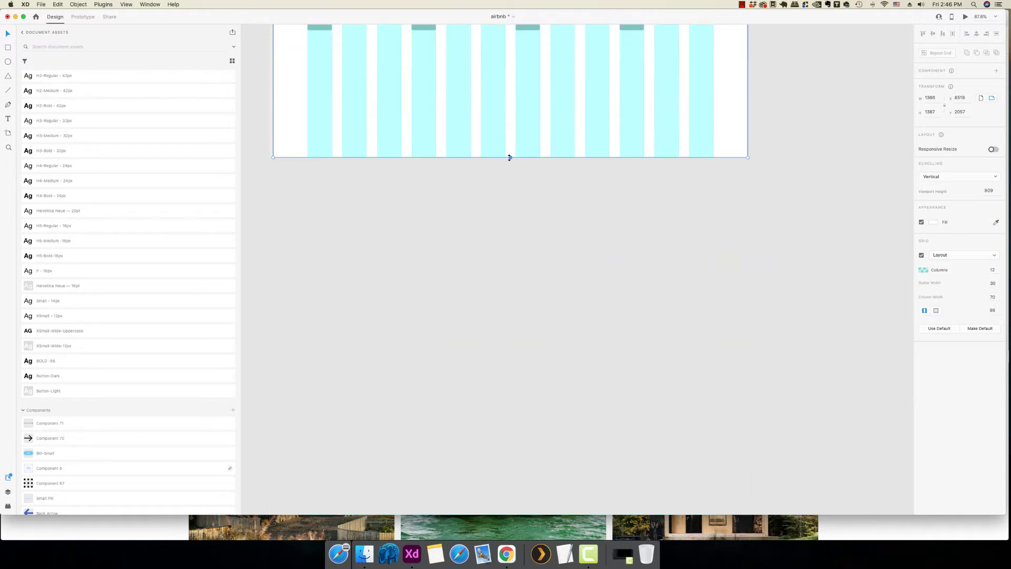
drag(509, 157, 535, 445)
- Duplicate the grey hero block below the Explore nearby grid, starting at the first grid column at x 98, y 1137
scroll(670, 348, up, 14)
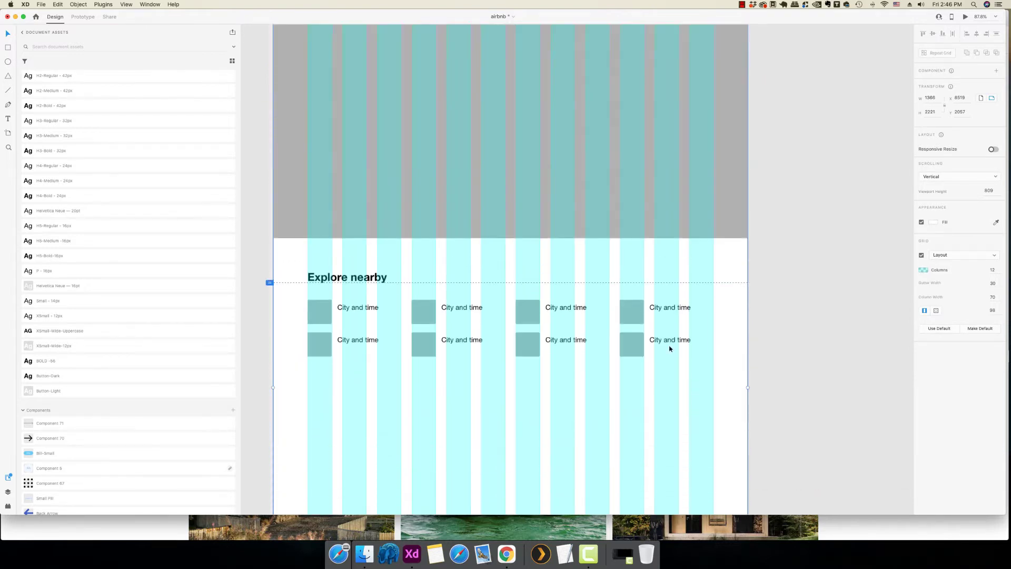
click(446, 126)
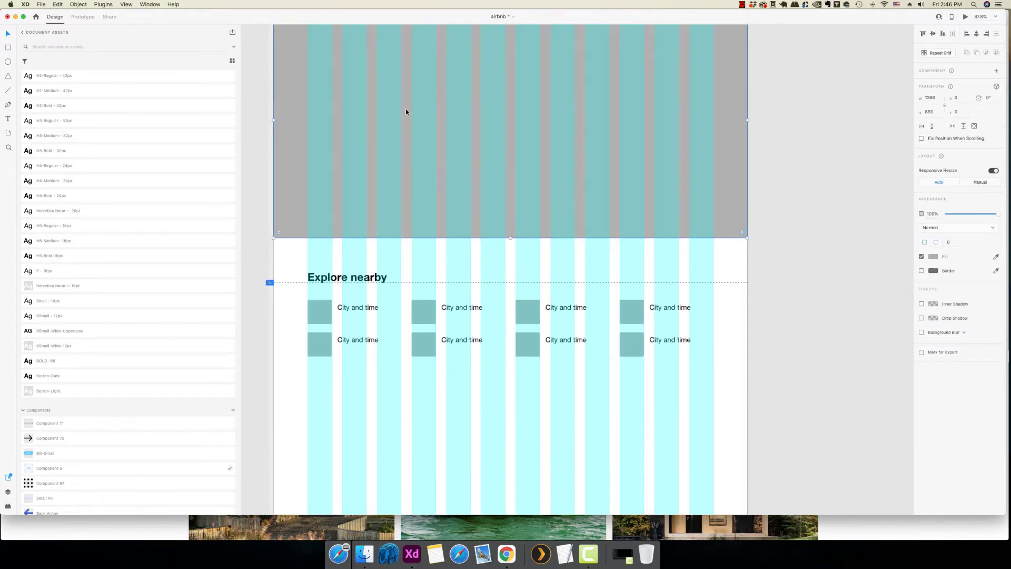
drag(379, 96, 413, 275)
scroll(448, 364, down, 5)
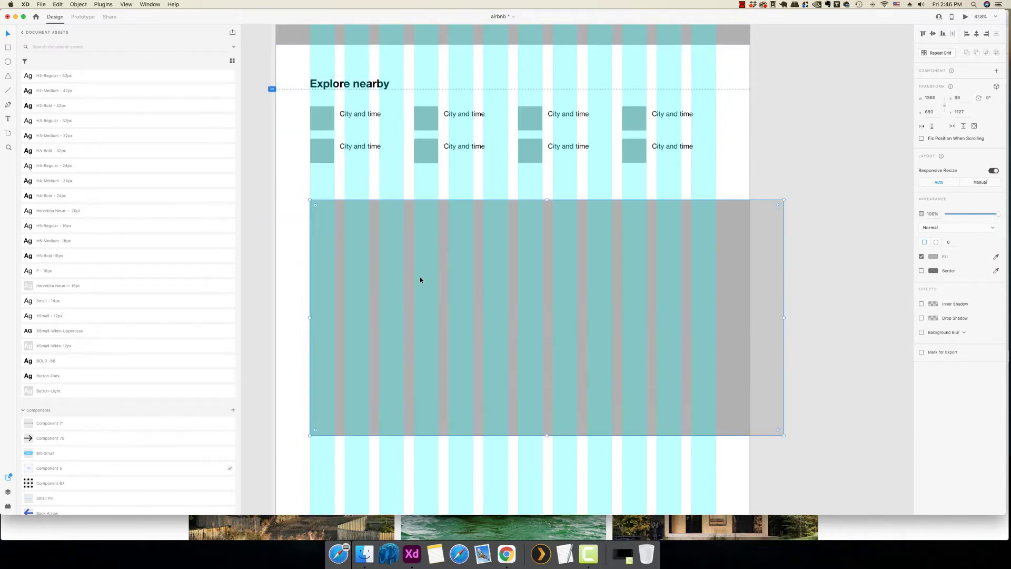
- Set the duplicated block's height to 482 and narrow it to 1170 so it ends at the last grid column
click(942, 110)
text(482)
key(Return)
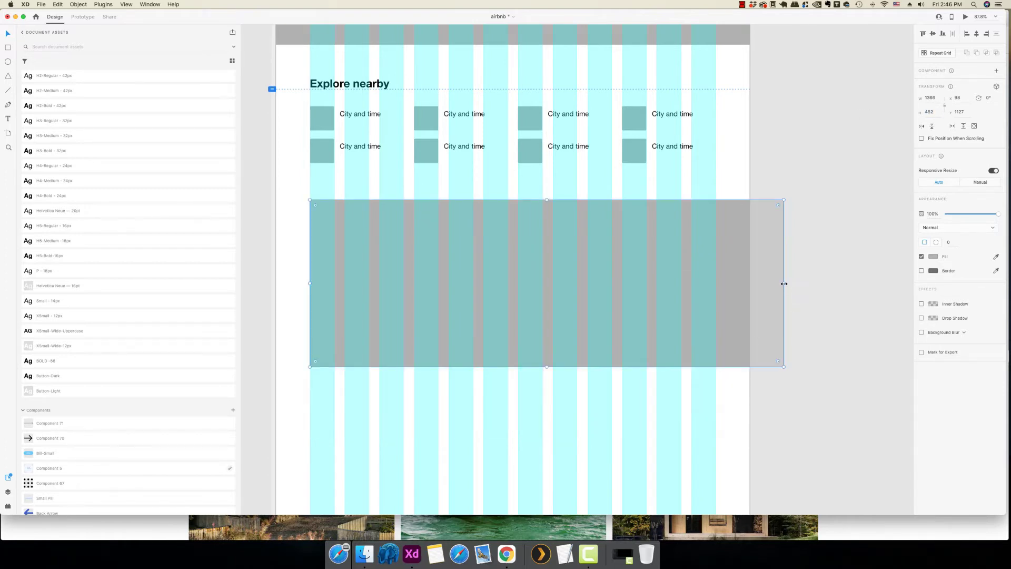
drag(781, 283, 716, 287)
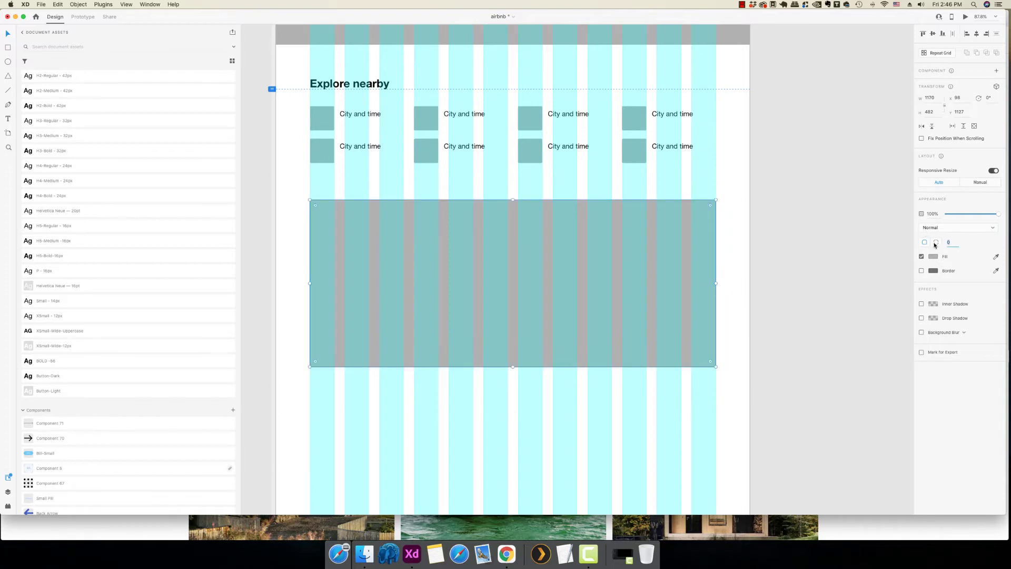
- Round the wide block's corners to 10 and move it up closer to the Explore nearby grid, at y 1077
drag(936, 245, 949, 242)
key(Up)
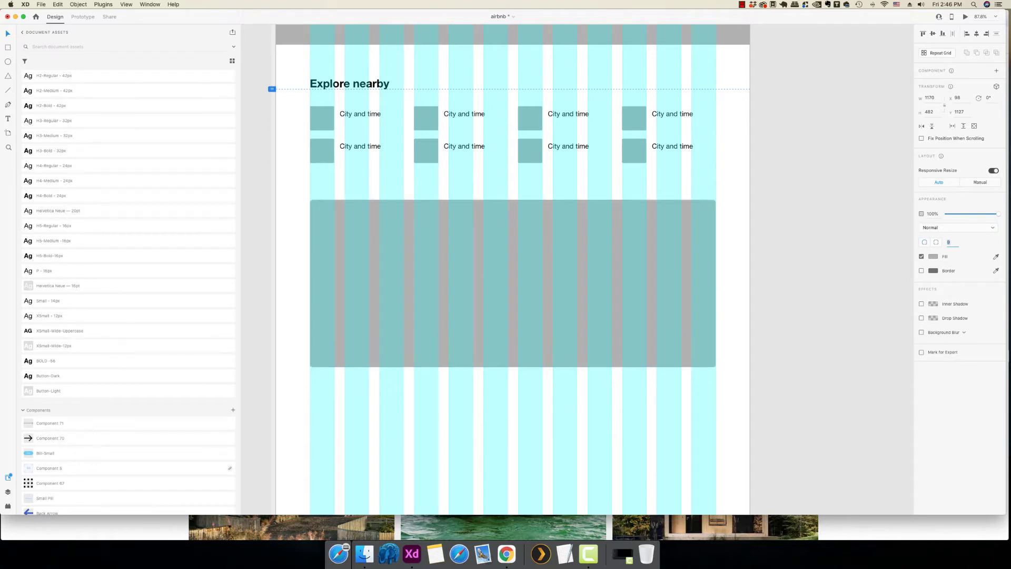
click(825, 252)
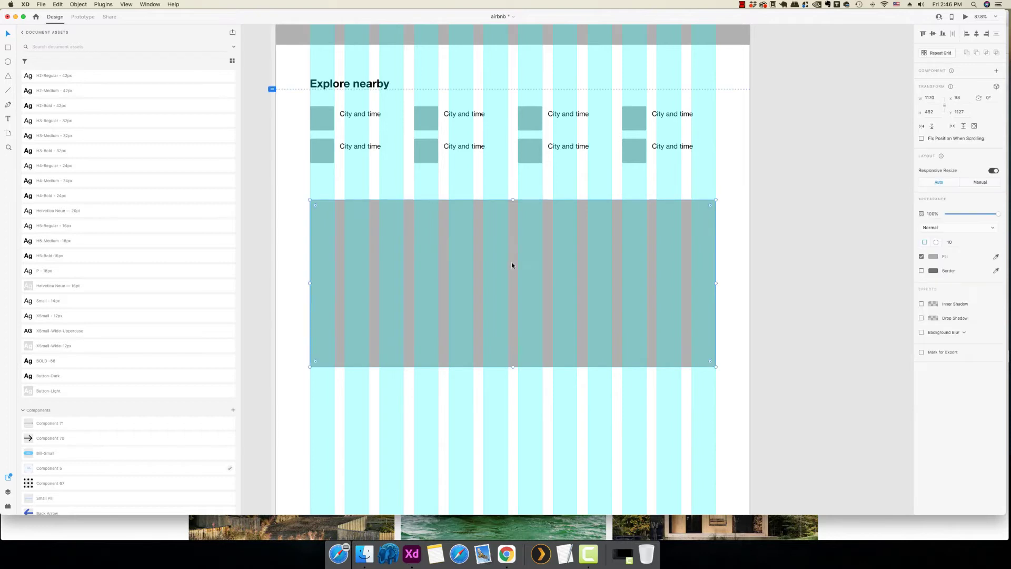
drag(510, 262, 513, 247)
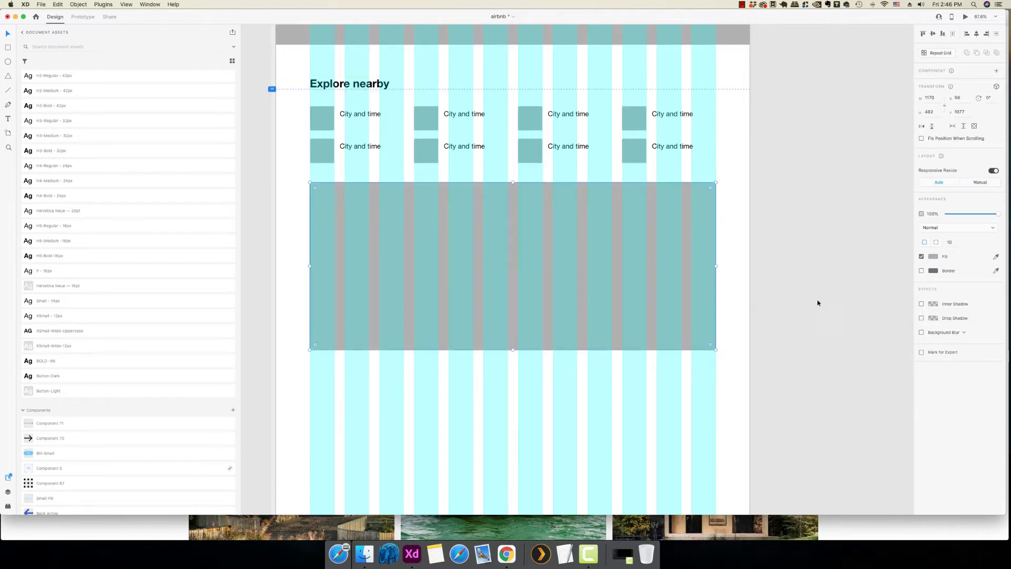
click(820, 298)
- Copy the Explore nearby heading and place the copy below the wide block at x 98, y 1651
scroll(811, 299, down, 3)
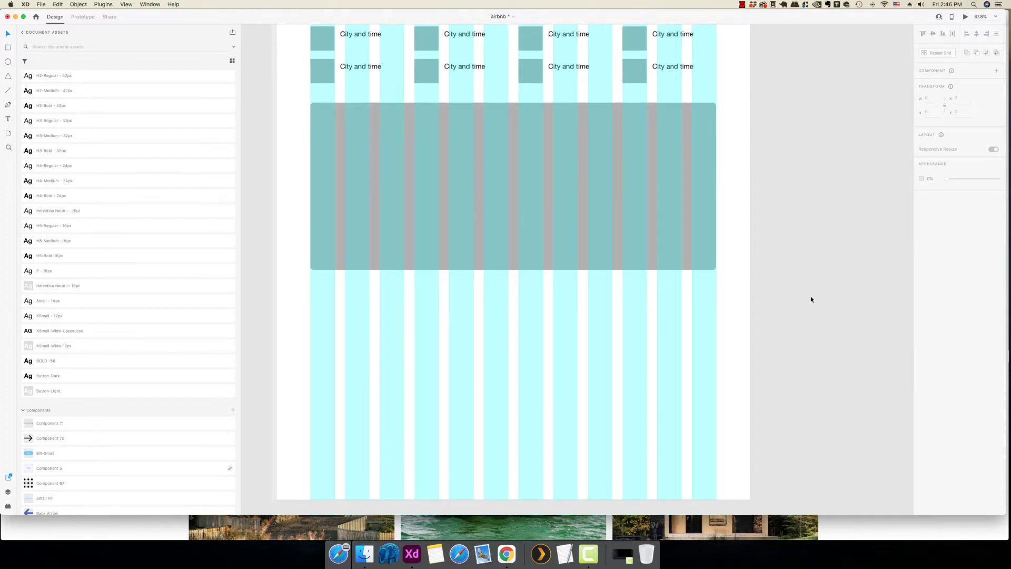
scroll(813, 300, up, 3)
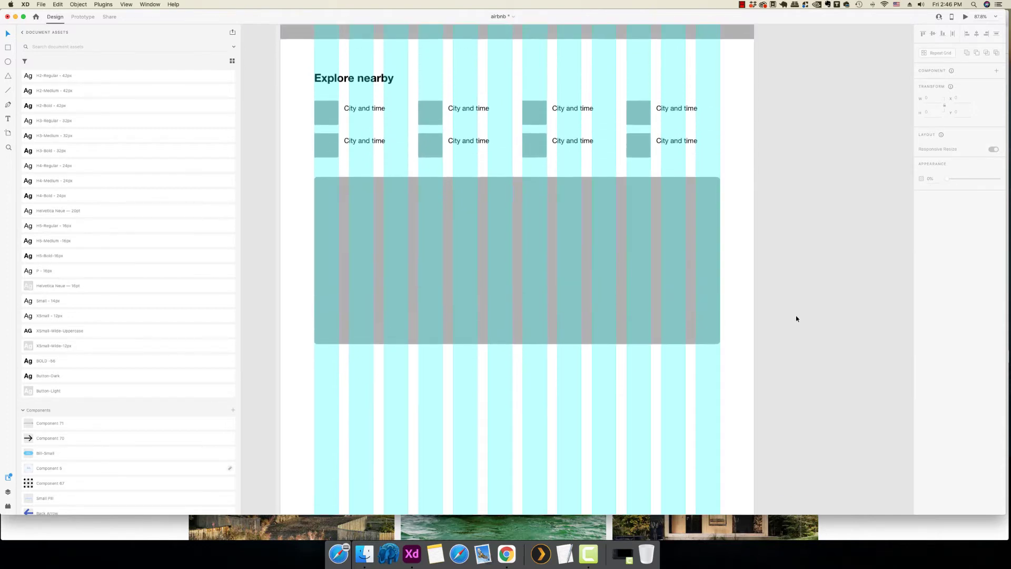
click(362, 78)
right_click(362, 78)
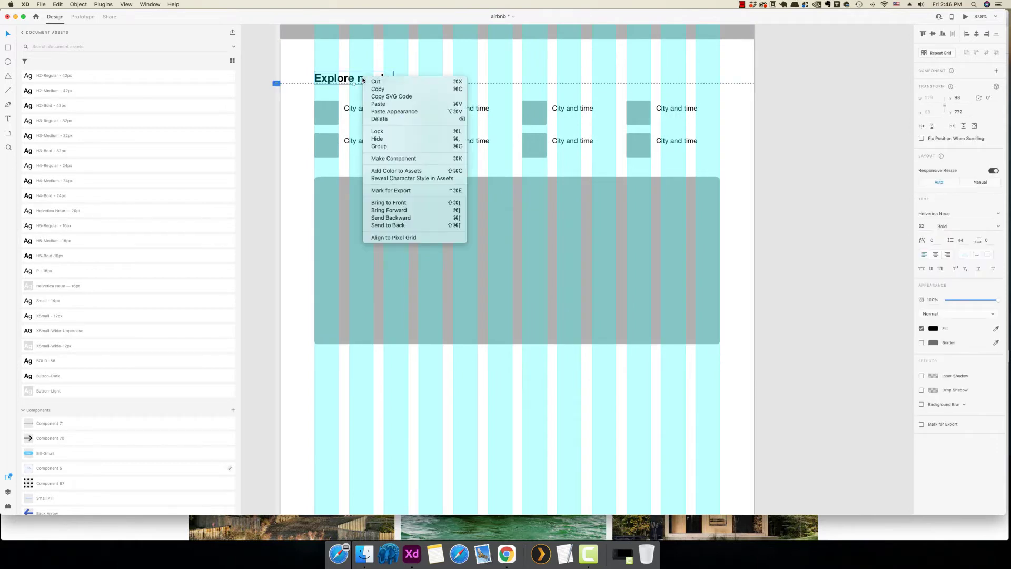
click(392, 89)
click(801, 291)
scroll(803, 294, down, 2)
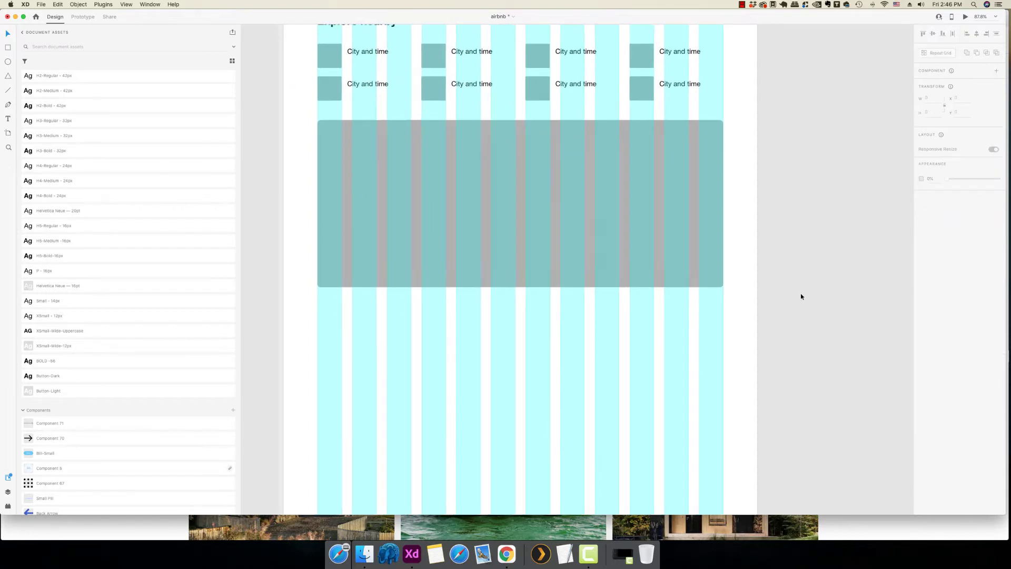
key(super+v)
scroll(389, 68, up, 2)
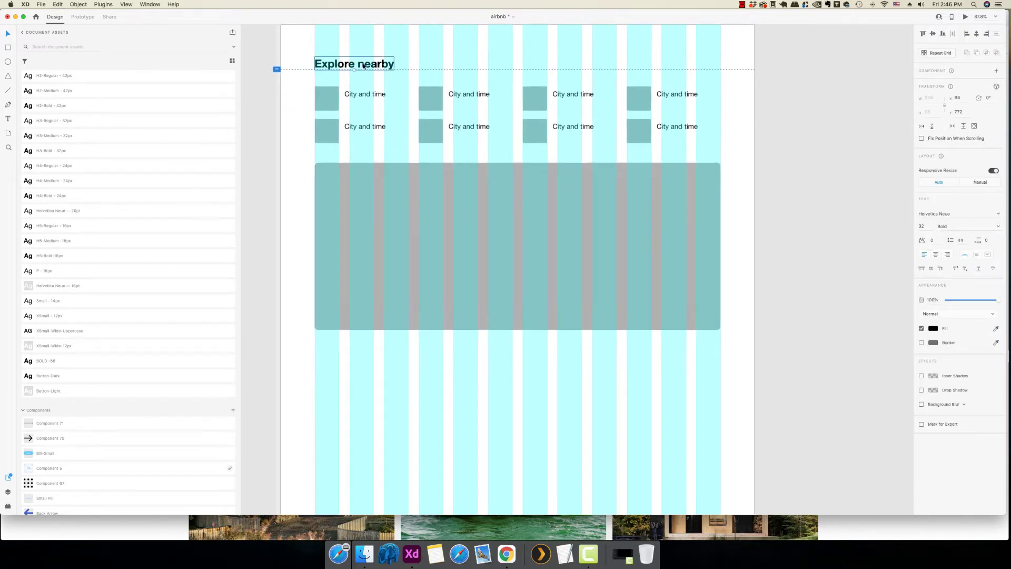
drag(363, 65, 360, 370)
- Change the copied heading's text to "Live anywhere"
double_click(360, 368)
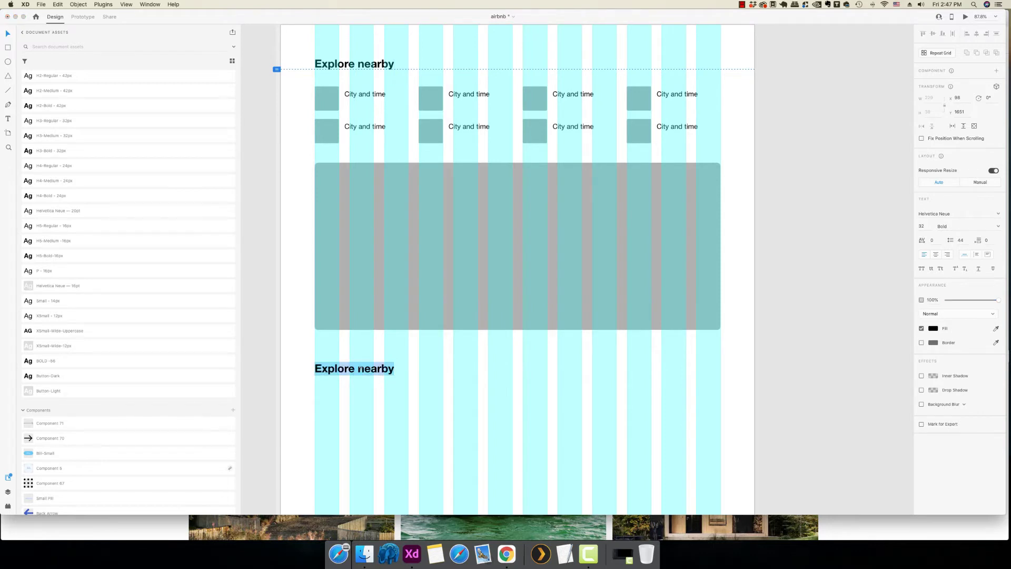
text(Live anywah)
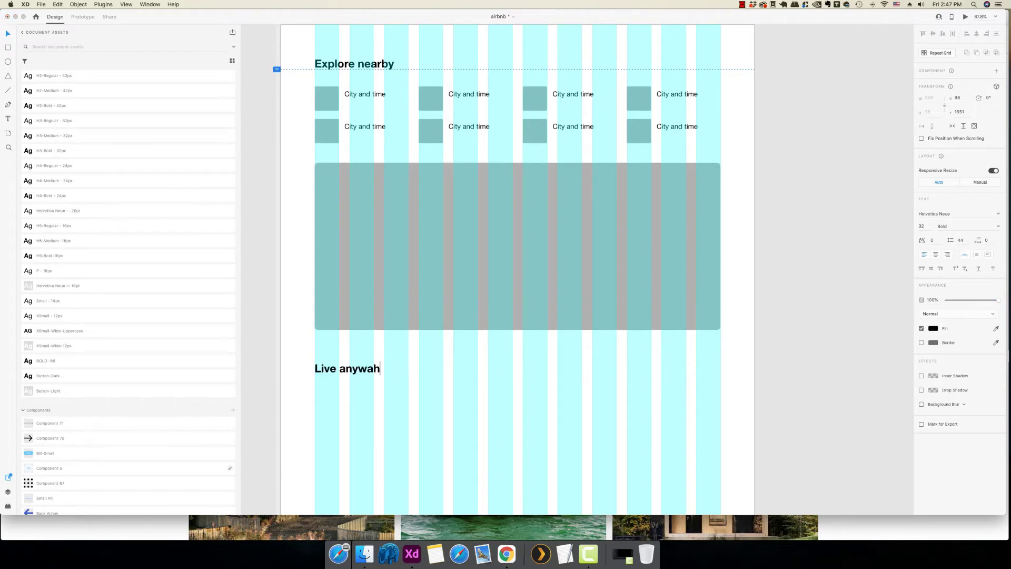
text(e)
key(BackSpace)
key(BackSpace)
text(here)
key(Escape)
click(792, 386)
- Extend the Airbnb artboard downward to a height of about 3008
scroll(790, 386, down, 5)
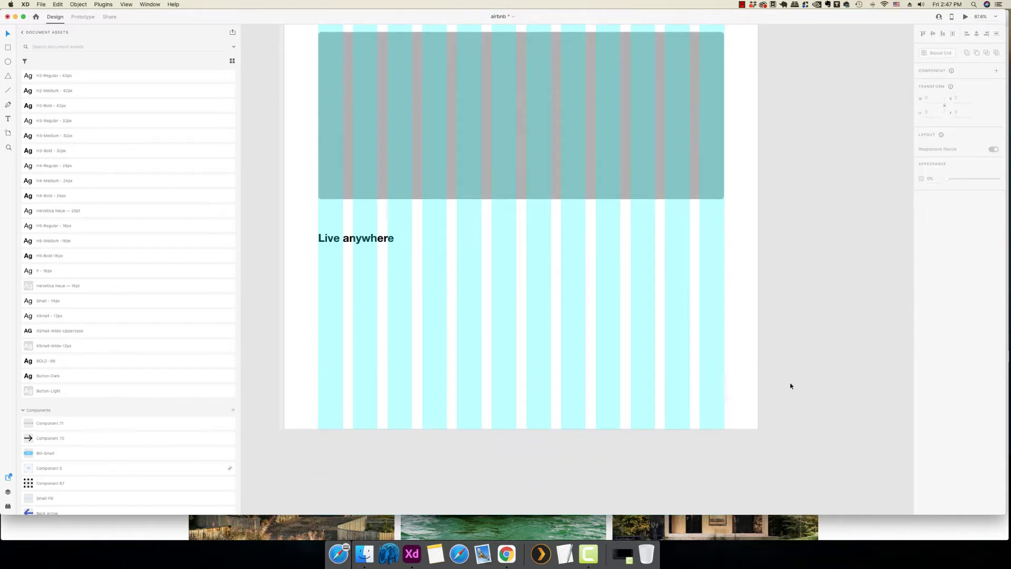
scroll(790, 386, up, 15)
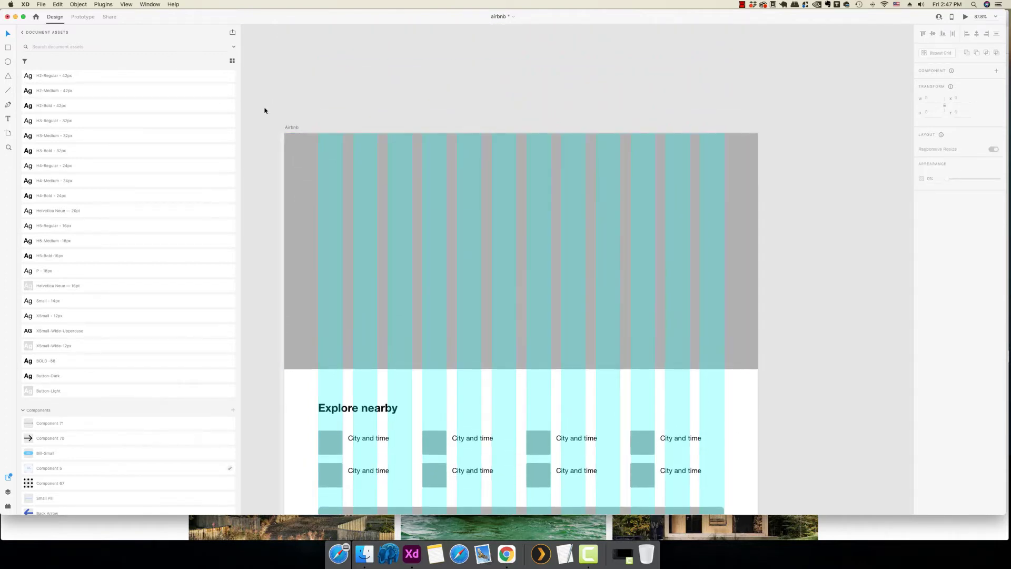
click(290, 129)
scroll(430, 192, down, 20)
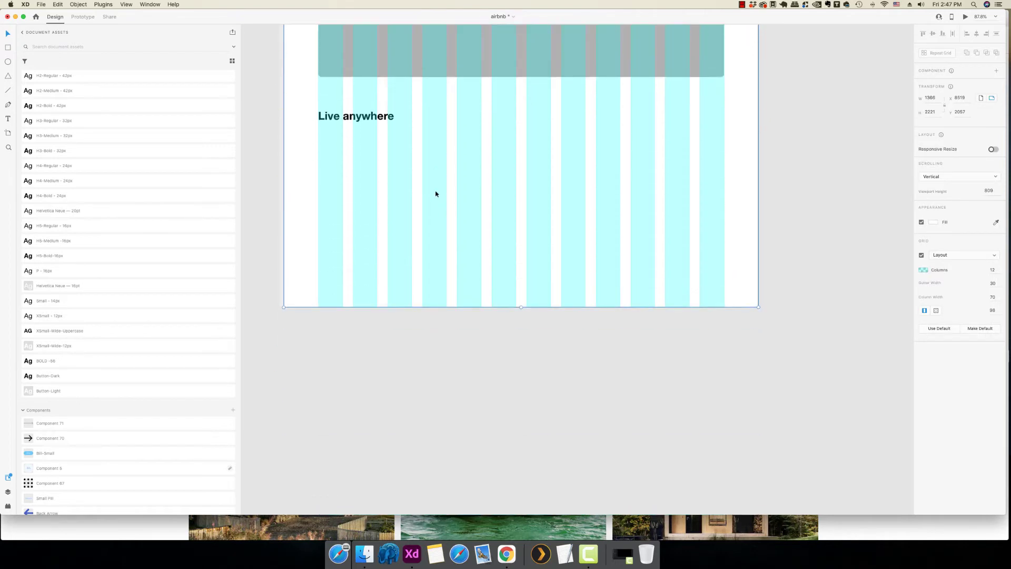
drag(523, 173, 567, 393)
scroll(320, 284, up, 2)
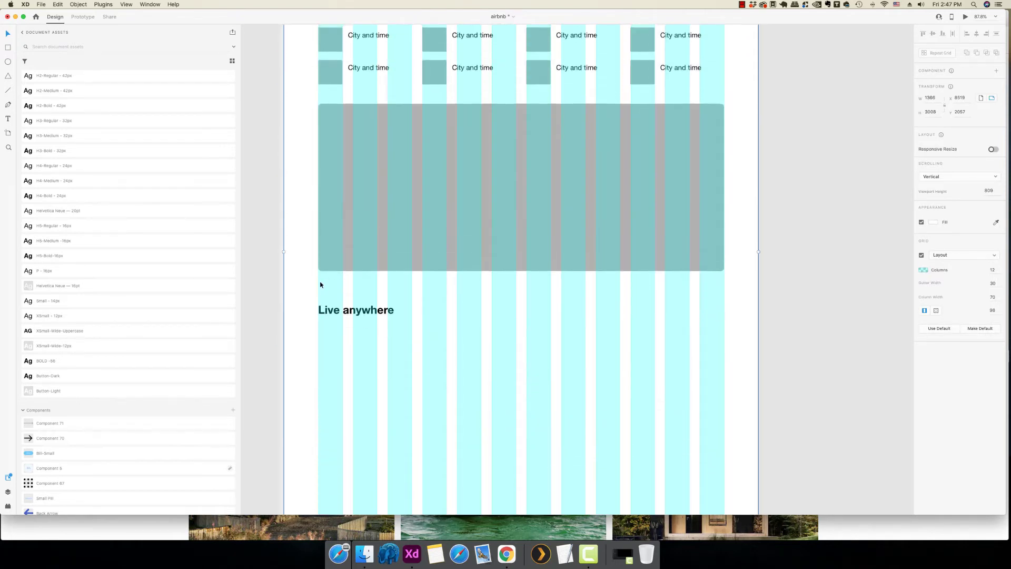
- Copy the wide rounded block beneath the Live anywhere heading at y 1713 and narrow the copy to four grid columns, 370 wide
click(413, 173)
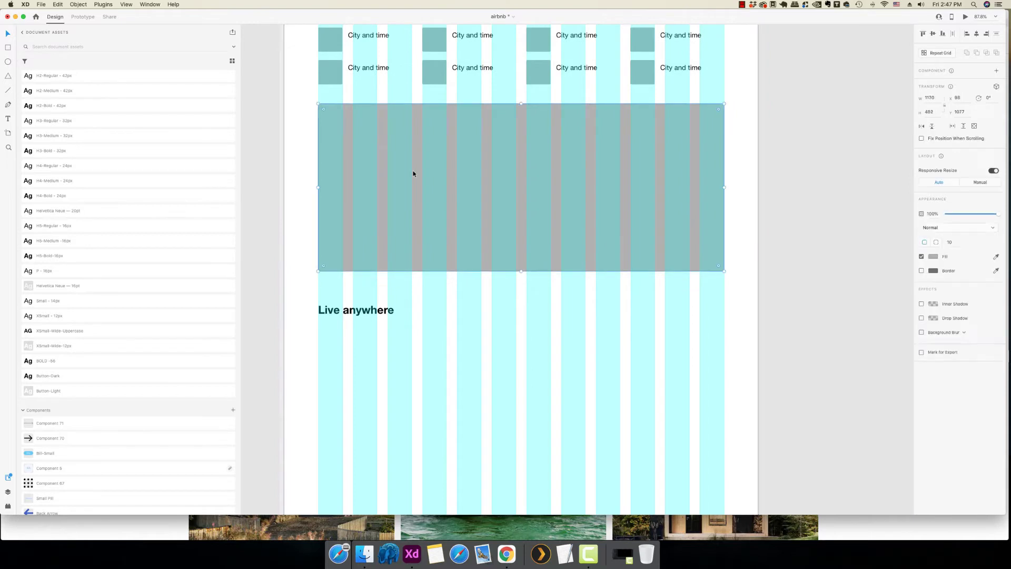
right_click(394, 148)
click(484, 331)
right_click(484, 331)
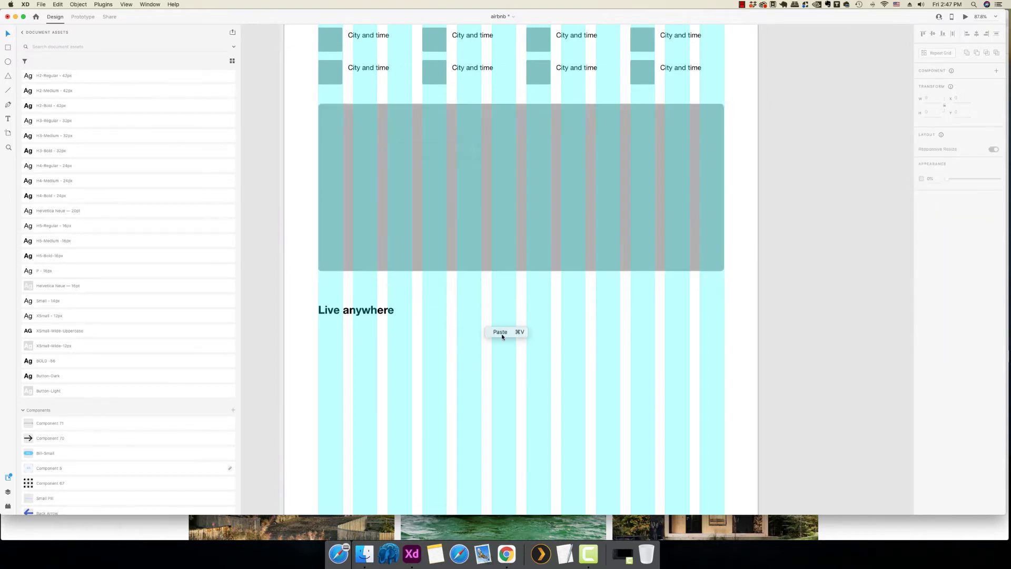
click(504, 333)
drag(414, 210, 402, 399)
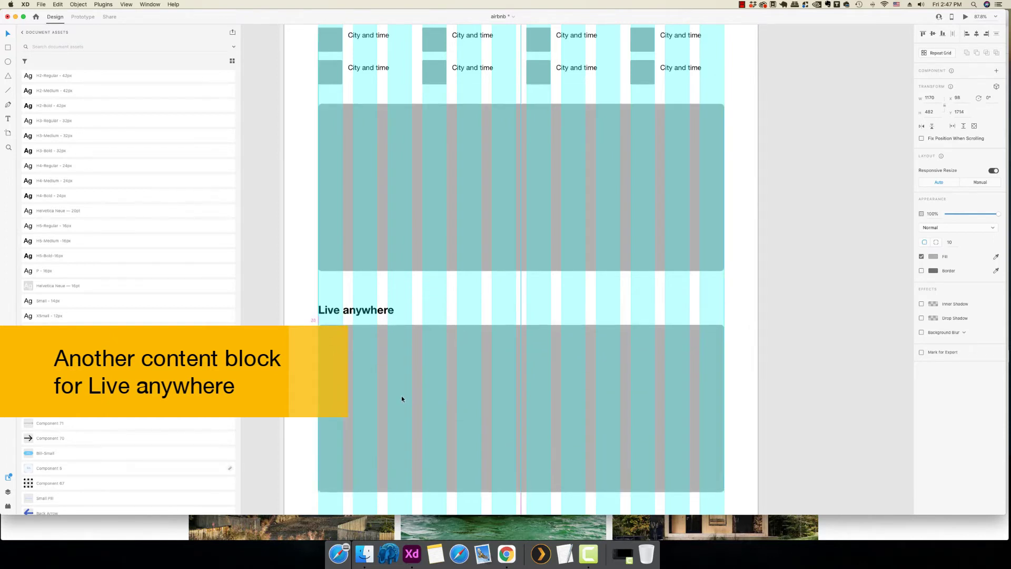
drag(402, 398, 402, 398)
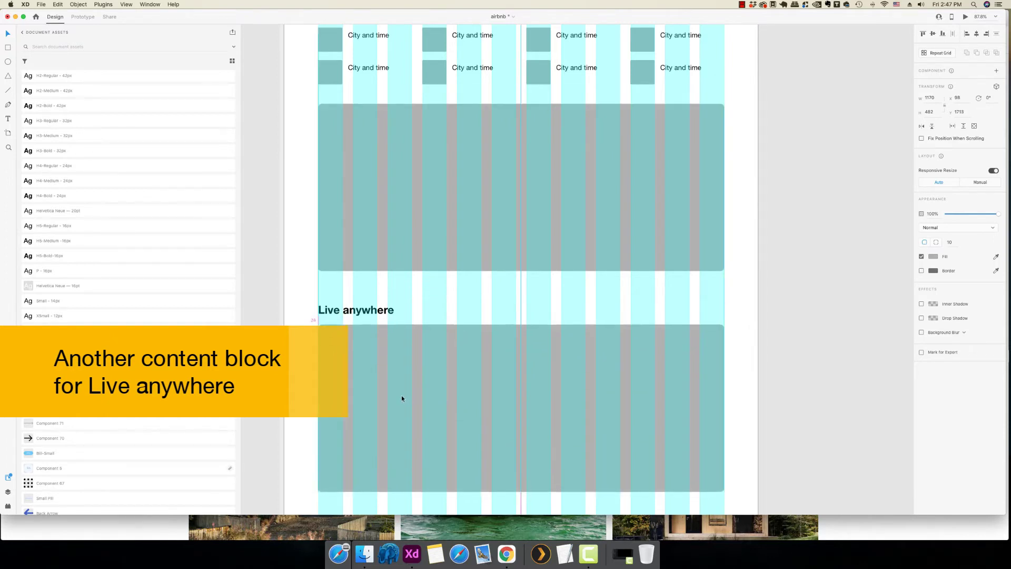
drag(724, 409, 443, 409)
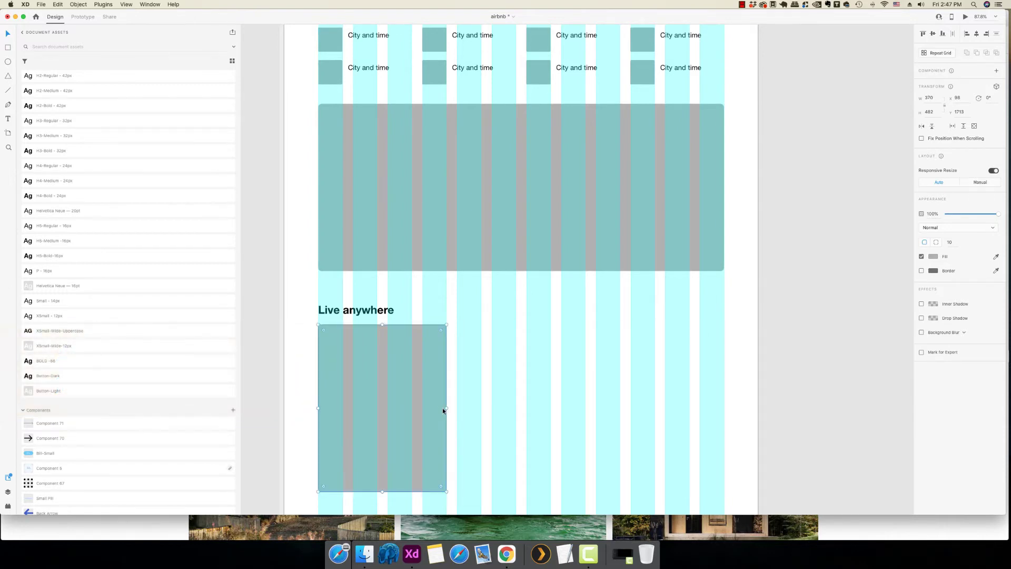
- Switch to Chrome and inspect the dimensions of the Outdoor getaways image in the Live anywhere section
click(507, 553)
scroll(399, 375, down, 5)
scroll(400, 376, up, 2)
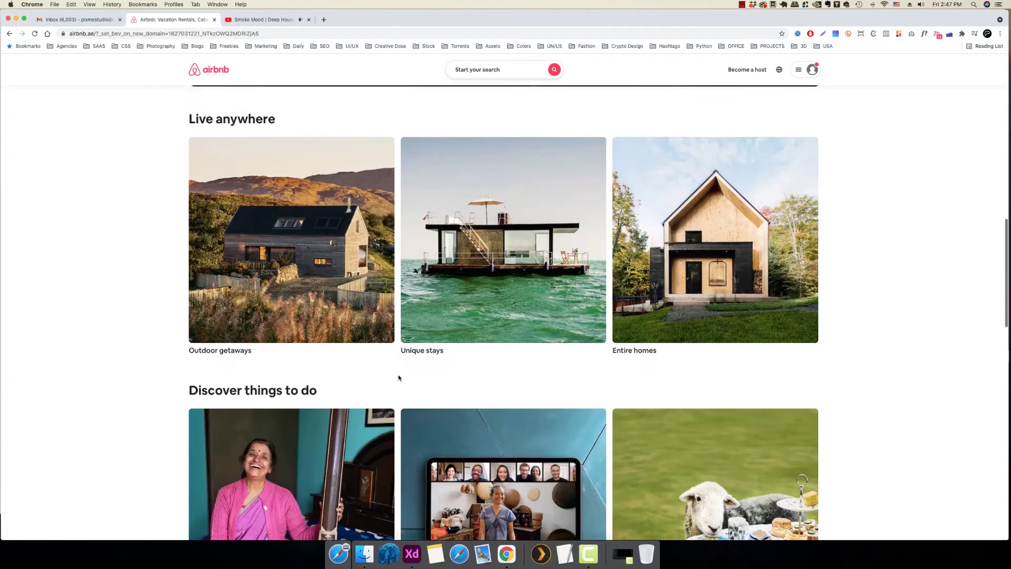
right_click(288, 142)
click(310, 285)
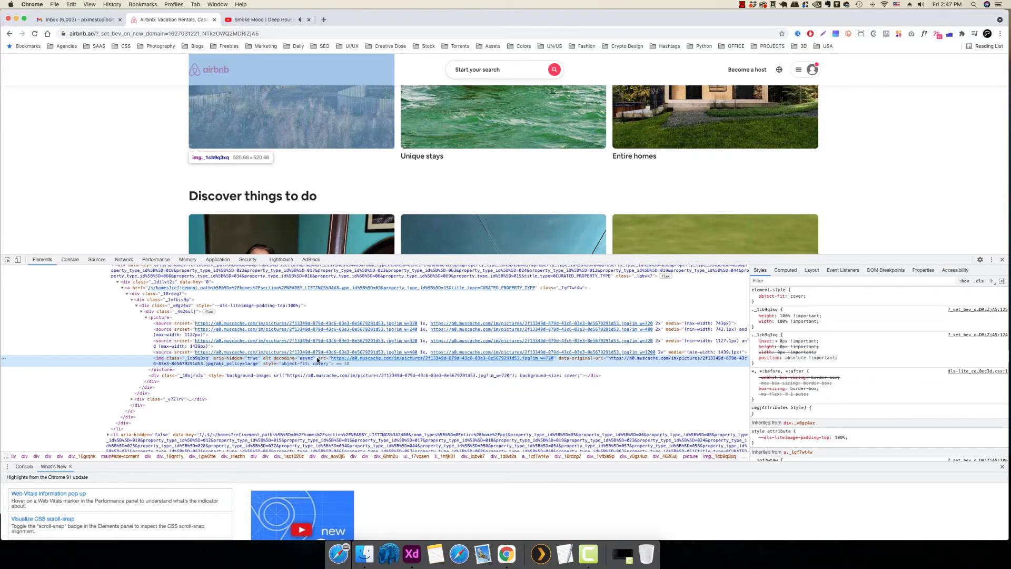
- Close the developer tools in Chrome and switch back to Adobe XD
click(1002, 259)
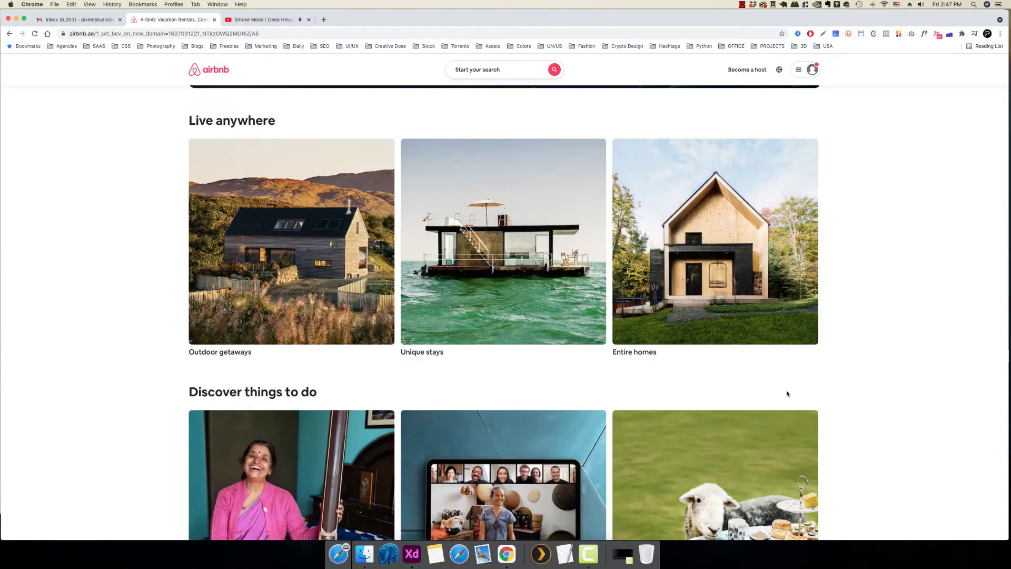
click(412, 553)
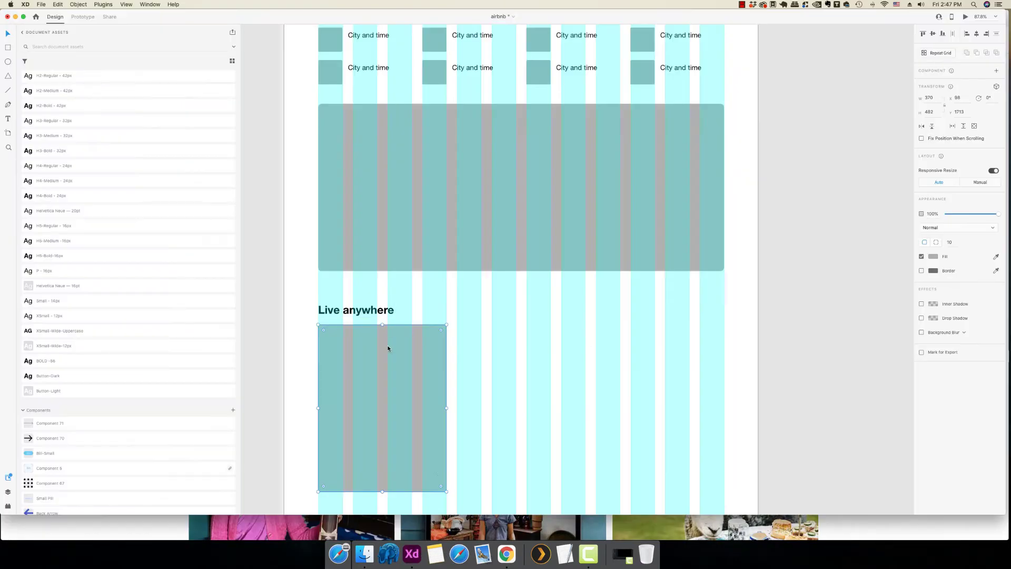
- Set the Live anywhere block's height to 520, then shorten it from its lower edge to about 356
click(928, 111)
text(520)
key(Return)
scroll(466, 313, down, 2)
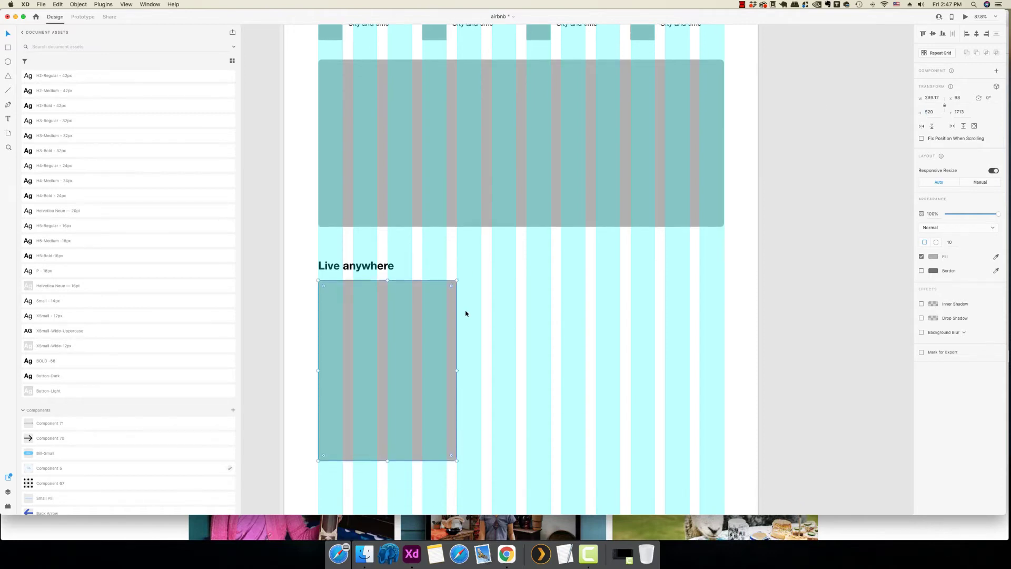
mouse_move(384, 458)
mouse_down()
mouse_move(390, 373)
mouse_move(387, 461)
mouse_up()
drag(388, 461, 390, 406)
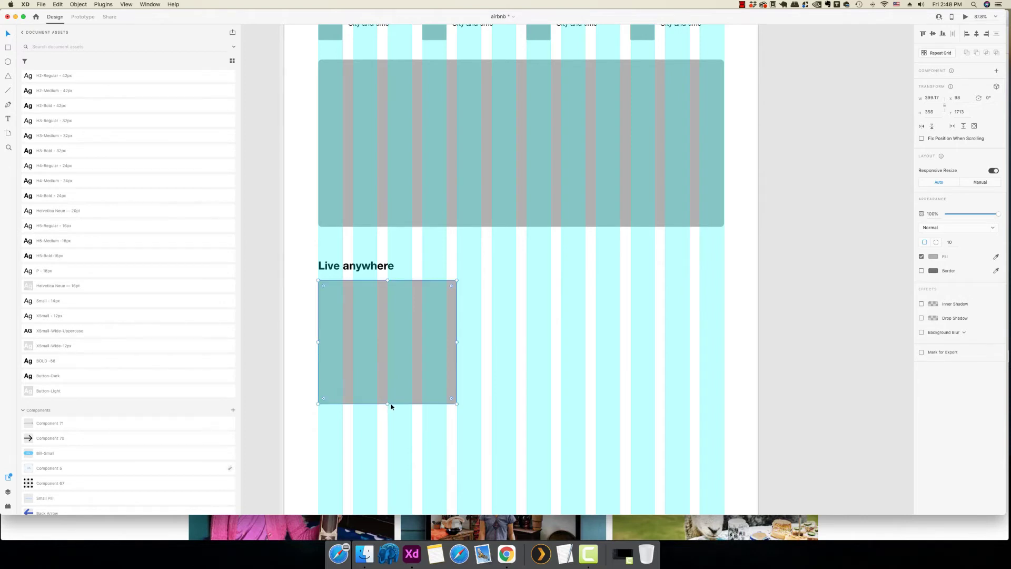
- Narrow the Live anywhere block to four grid columns, 370 wide, and set its height to 370
drag(457, 341, 446, 342)
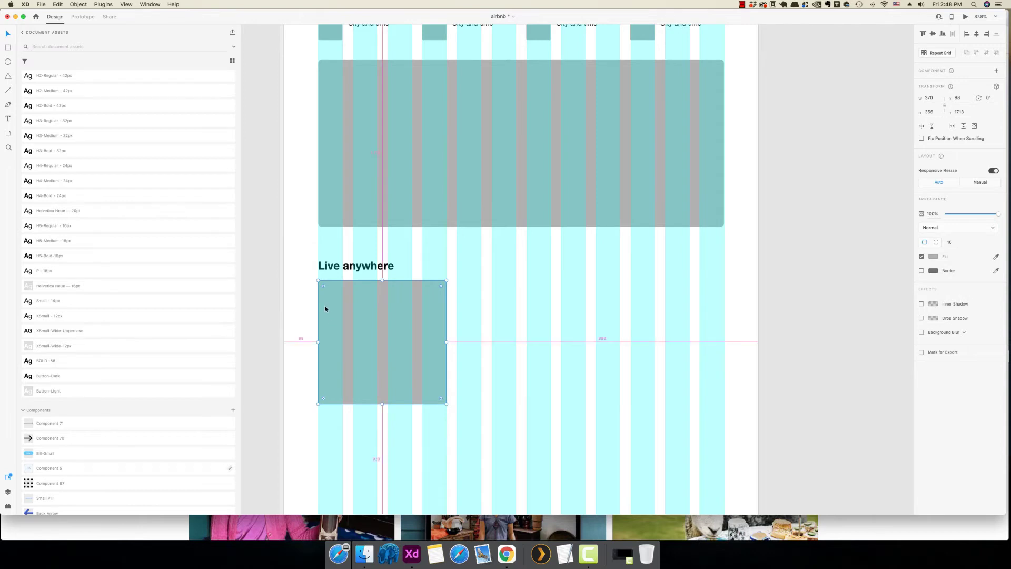
click(939, 111)
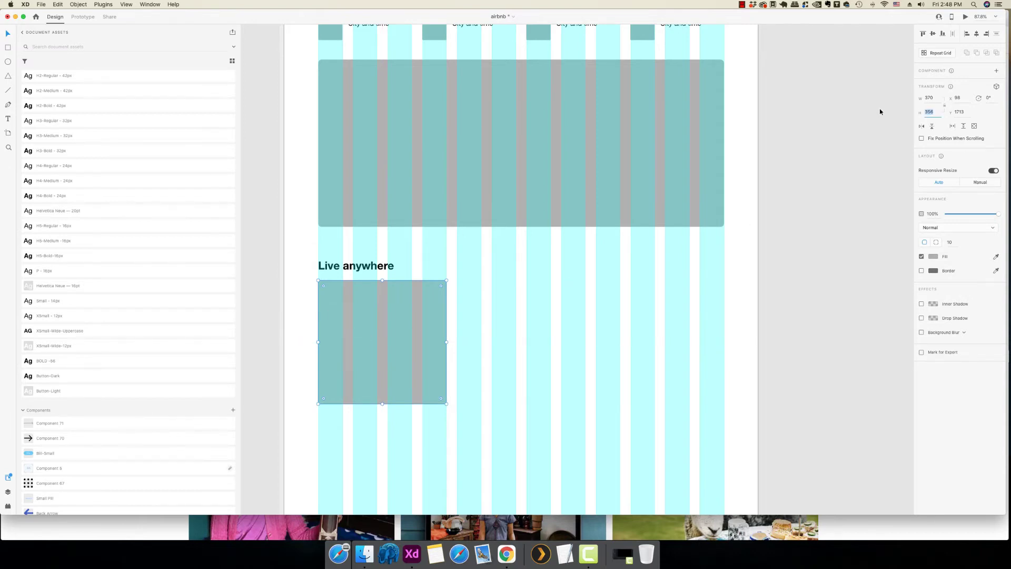
text(370)
key(Return)
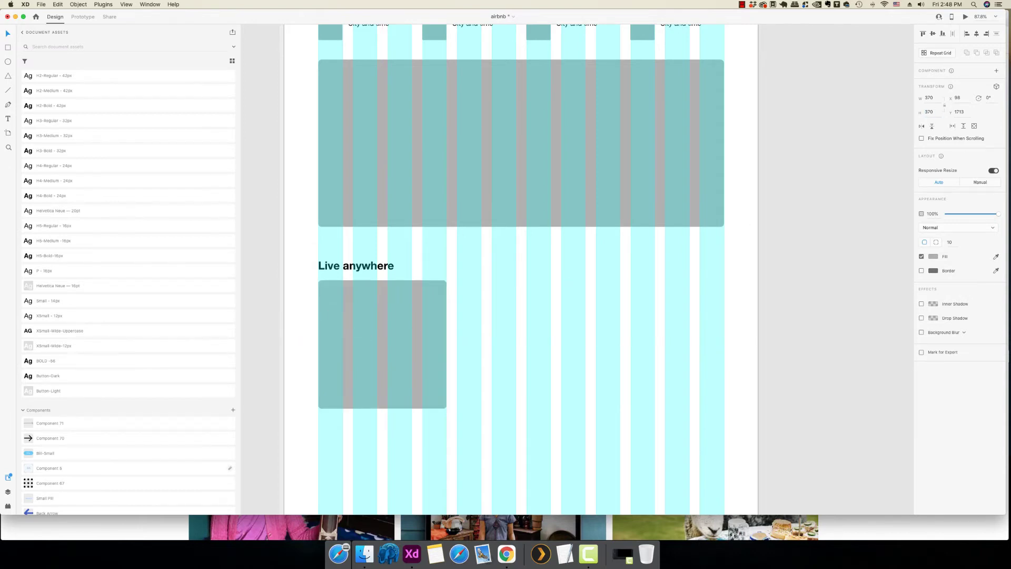
- Turn the square block into a repeat grid of three across and match its gaps to the column gutters, 1170 wide overall
click(375, 322)
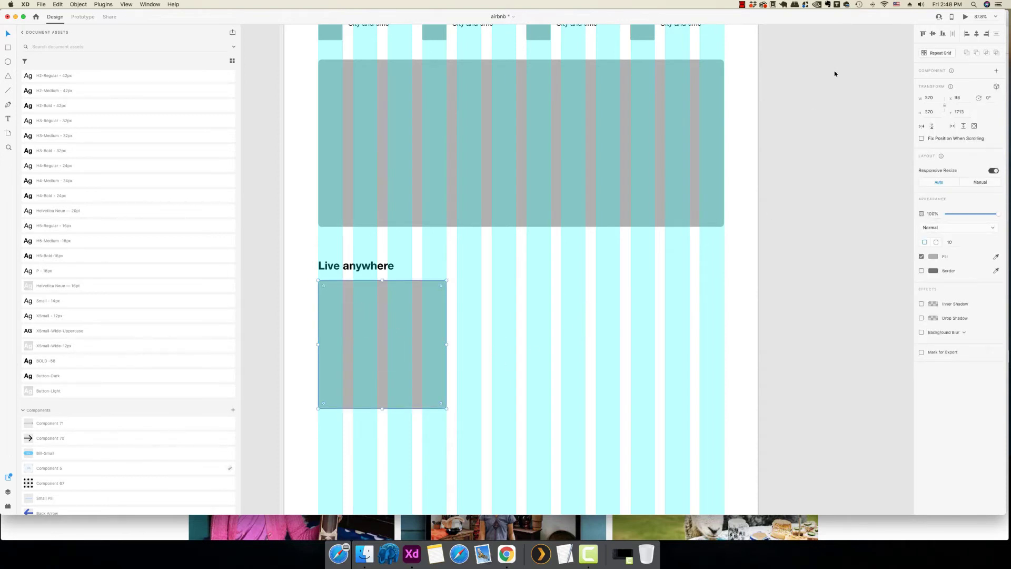
click(938, 52)
drag(446, 344, 725, 344)
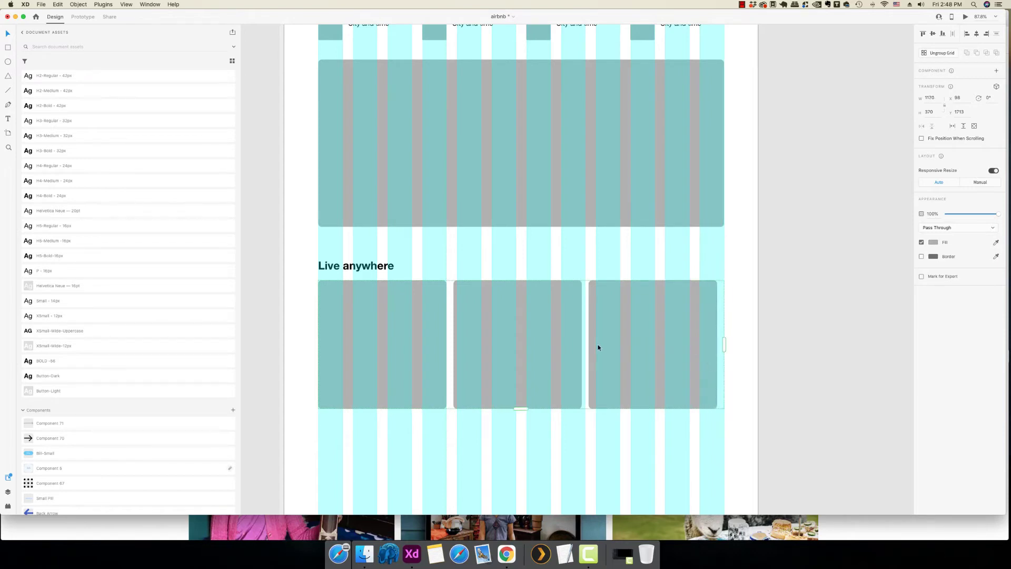
drag(585, 337, 593, 336)
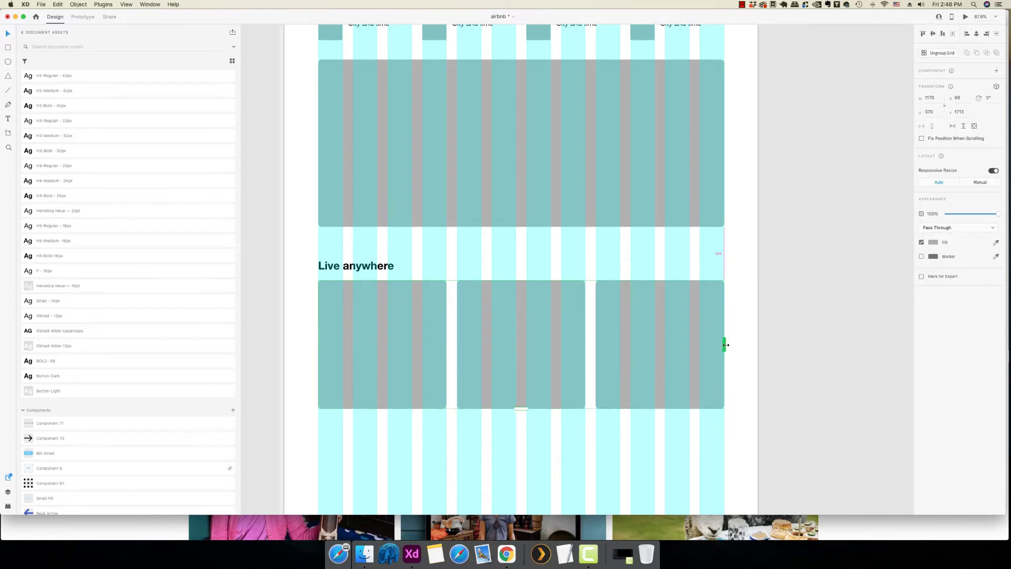
click(788, 348)
- Try to add a text caption reading "Outdoor Ga" beneath the repeated blocks
scroll(790, 345, down, 2)
scroll(789, 345, down, 2)
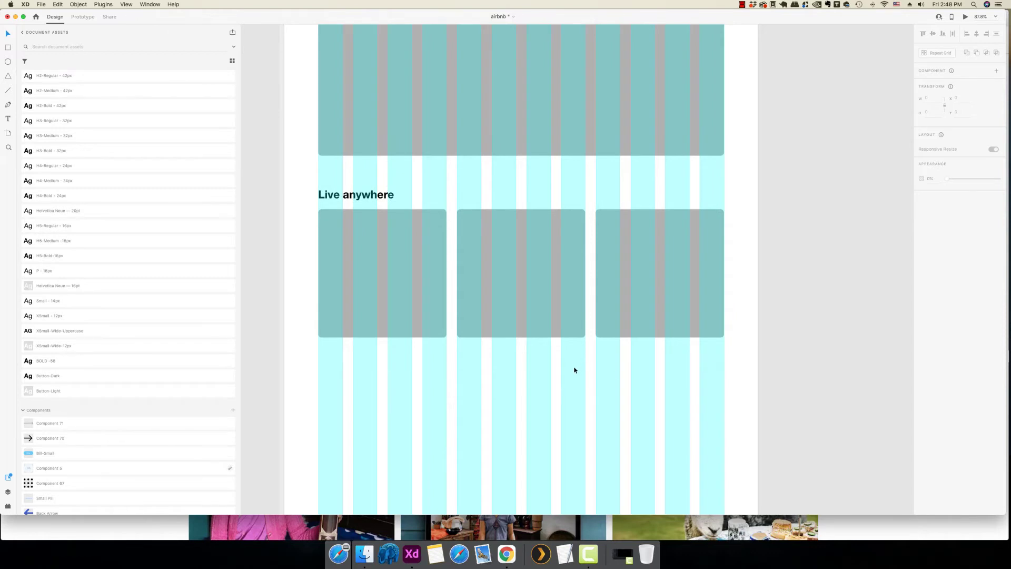
double_click(407, 258)
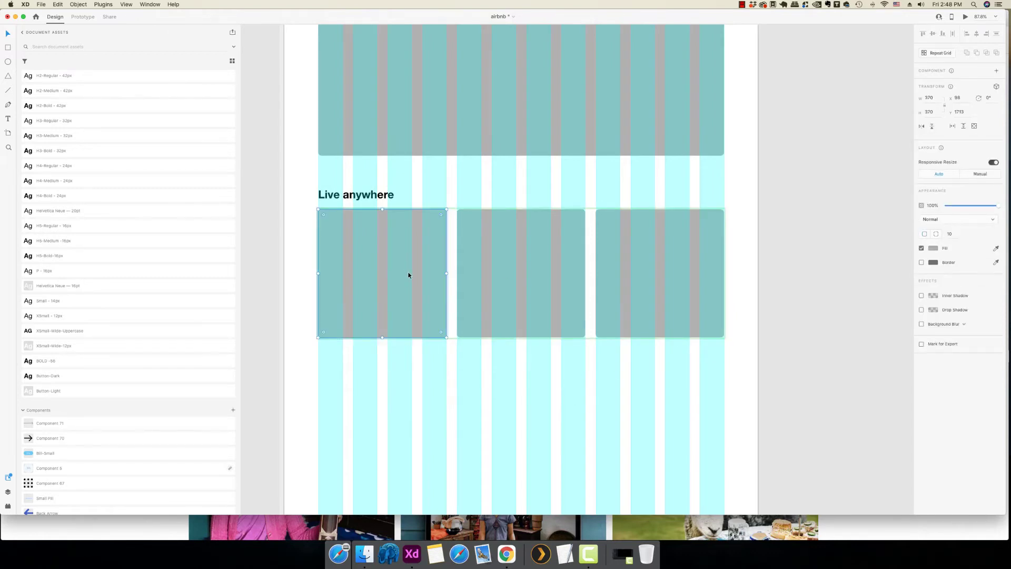
key(t)
click(456, 374)
text(O)
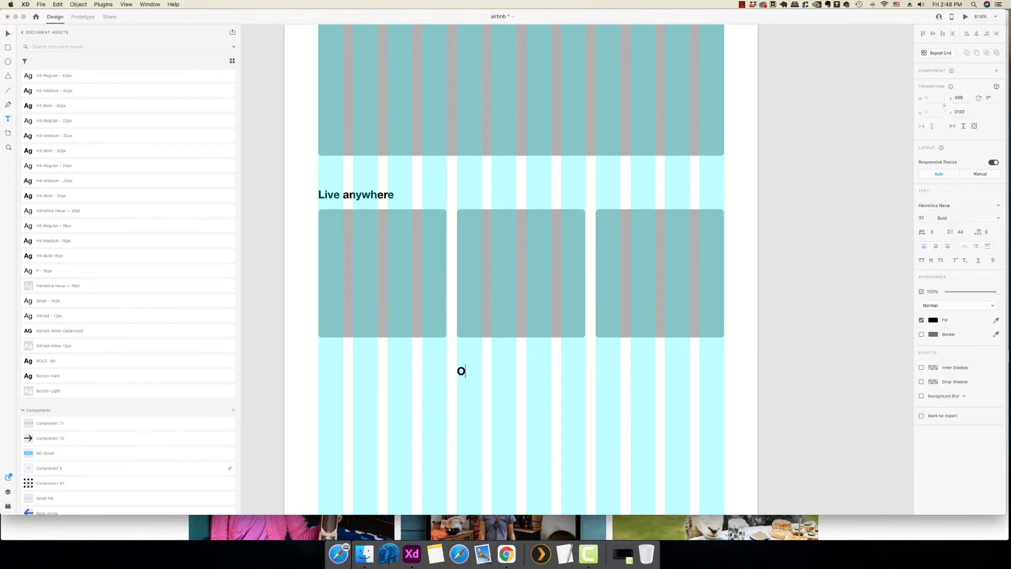
text(utdoor Ga)
key(Escape)
key(Escape)
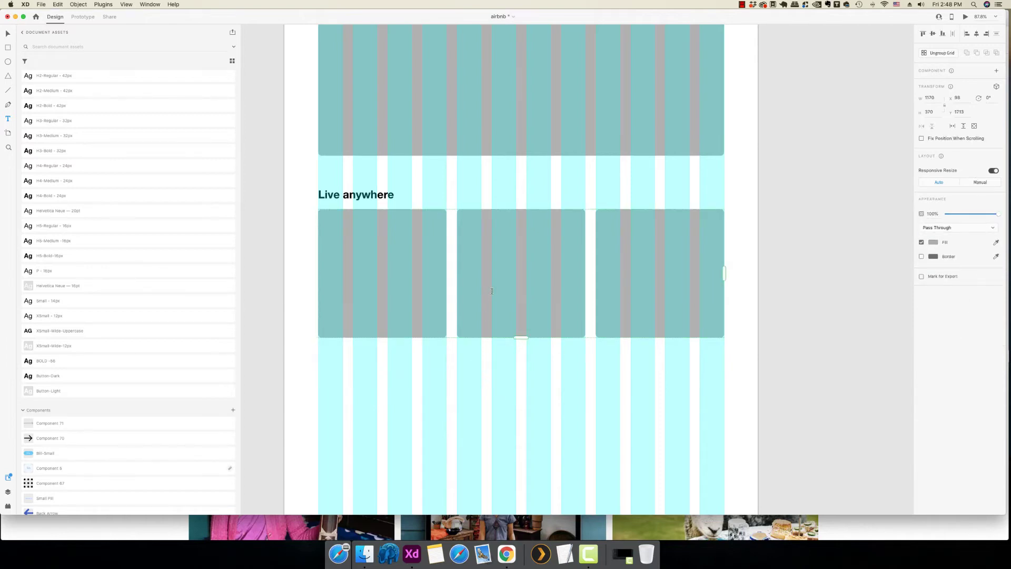
key(Escape)
key(v)
click(517, 270)
- Undo the repeat grid in the Live anywhere section back to a single square block
key(super+z)
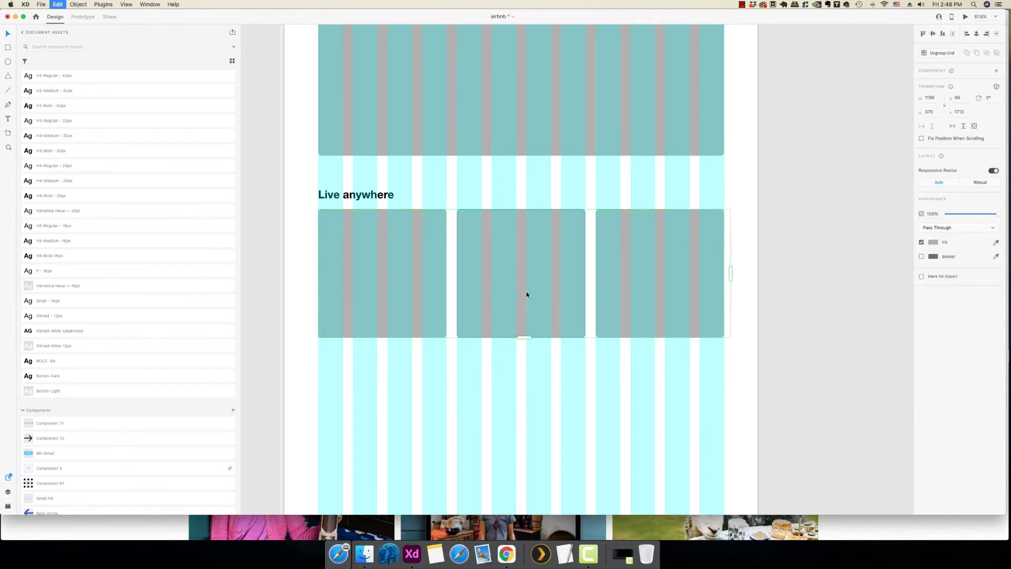
key(super+z)
key(super+z)
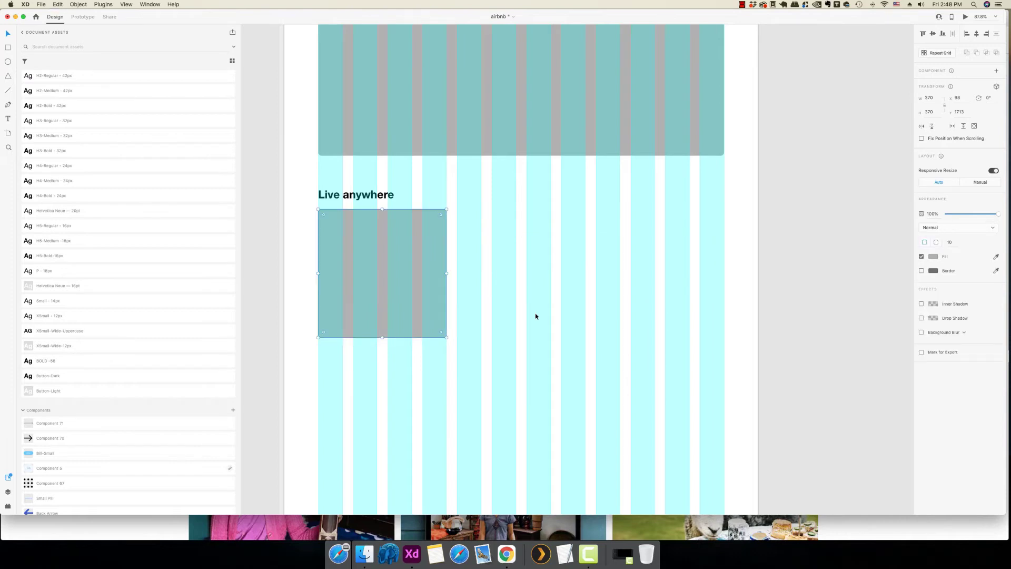
- Add the text "Outdoor getaways" beneath the square block and align it with the block's left edge
key(t)
click(413, 384)
text(Ou)
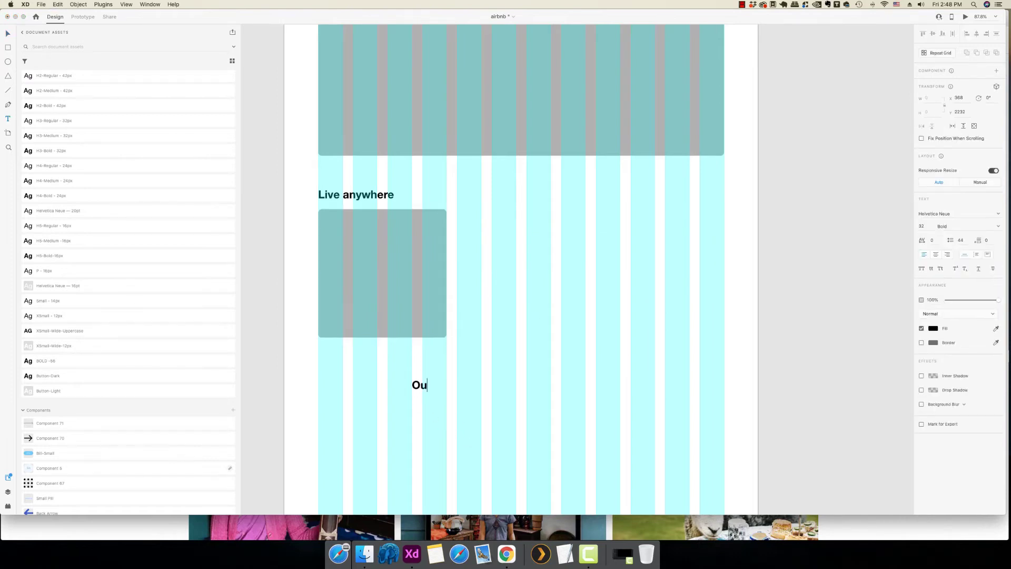
text(tdoor getaways)
key(Escape)
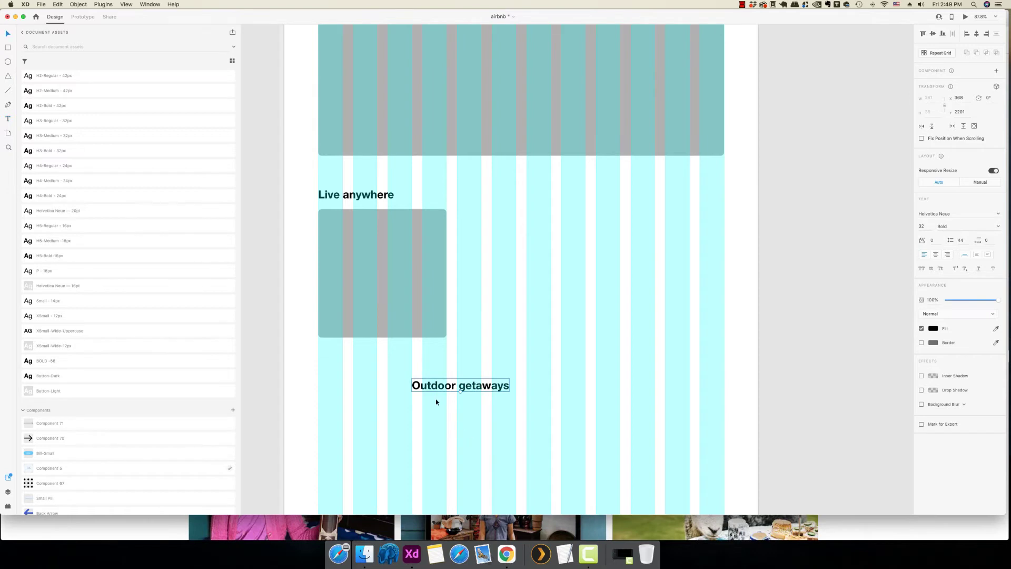
drag(441, 388, 353, 363)
- Try the H5-Medium and H4-Regular 24px character styles on the Outdoor getaways caption
click(112, 243)
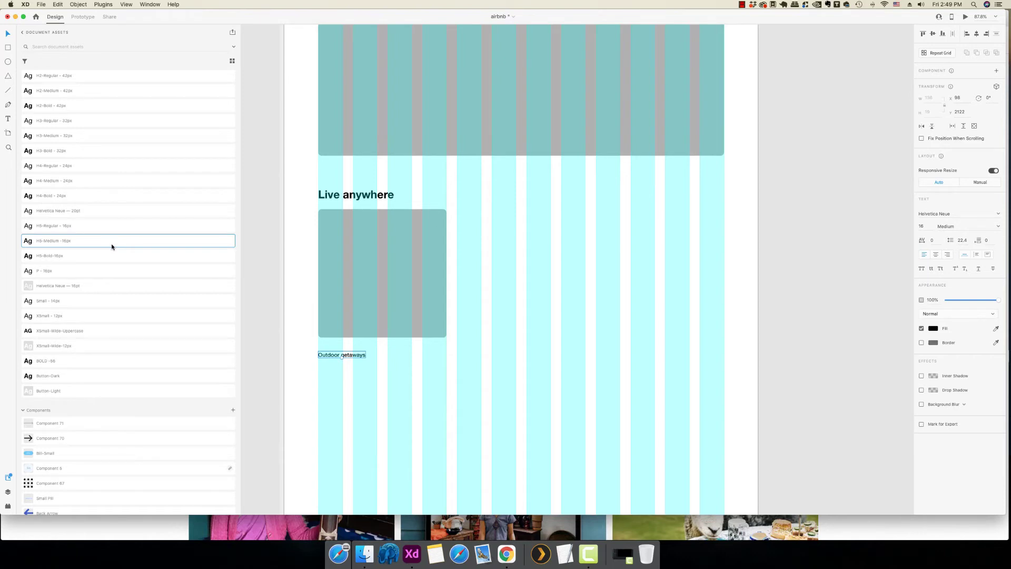
click(89, 166)
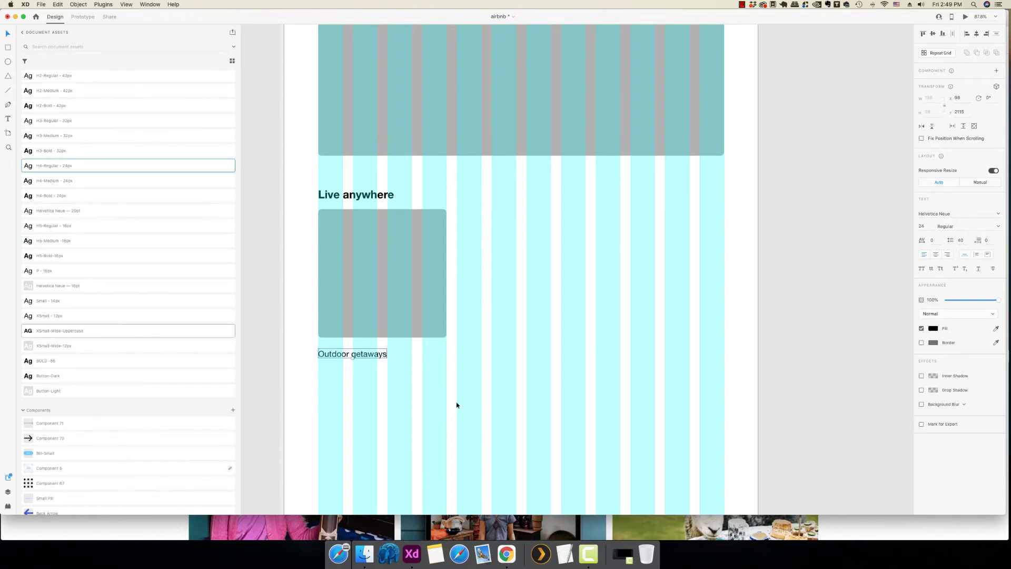
click(792, 353)
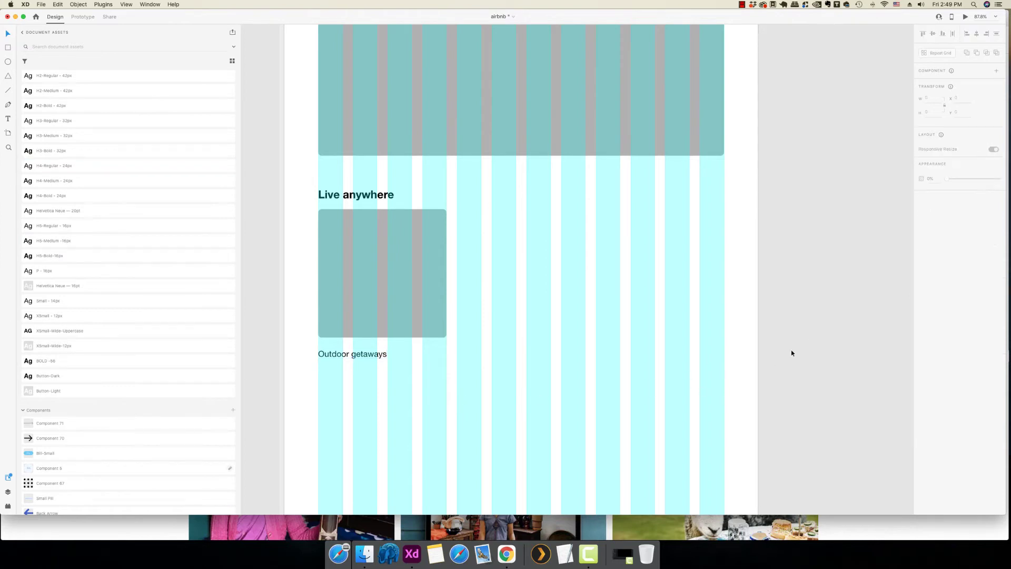
- Apply the Helvetica Neue 20px character style to the Outdoor getaways caption and move it closer to the block, at y 2107
click(351, 355)
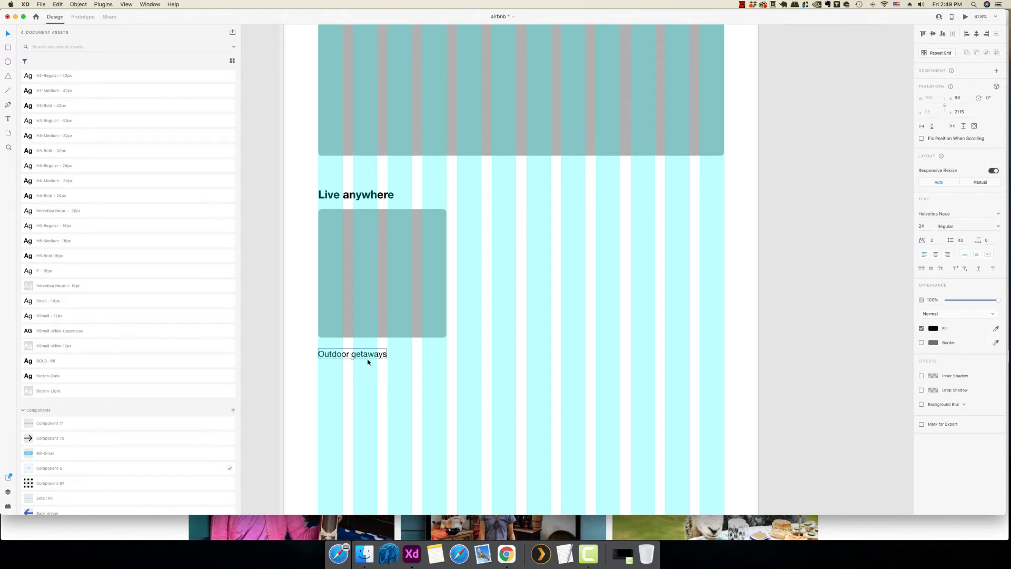
click(137, 212)
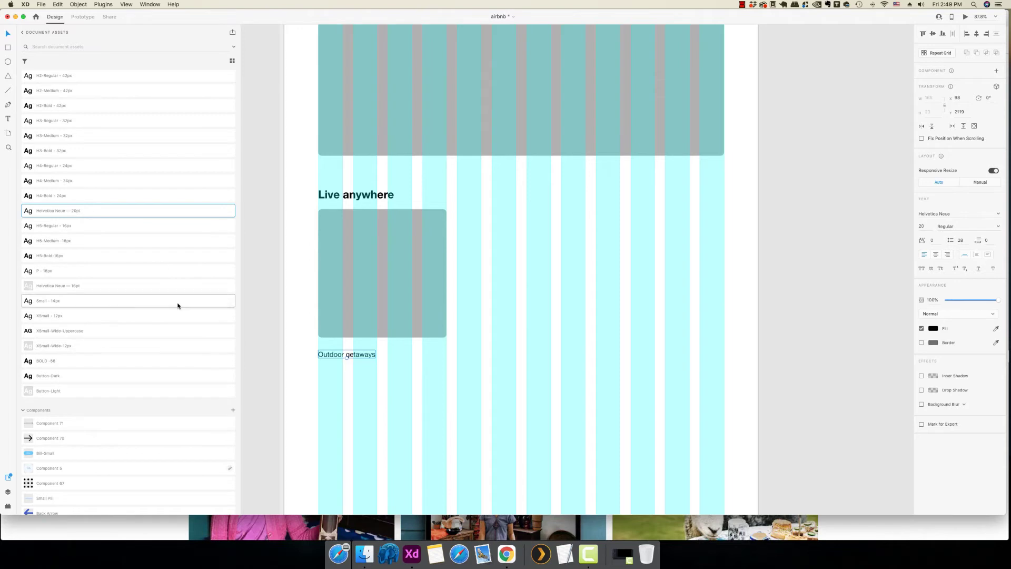
key(Up)
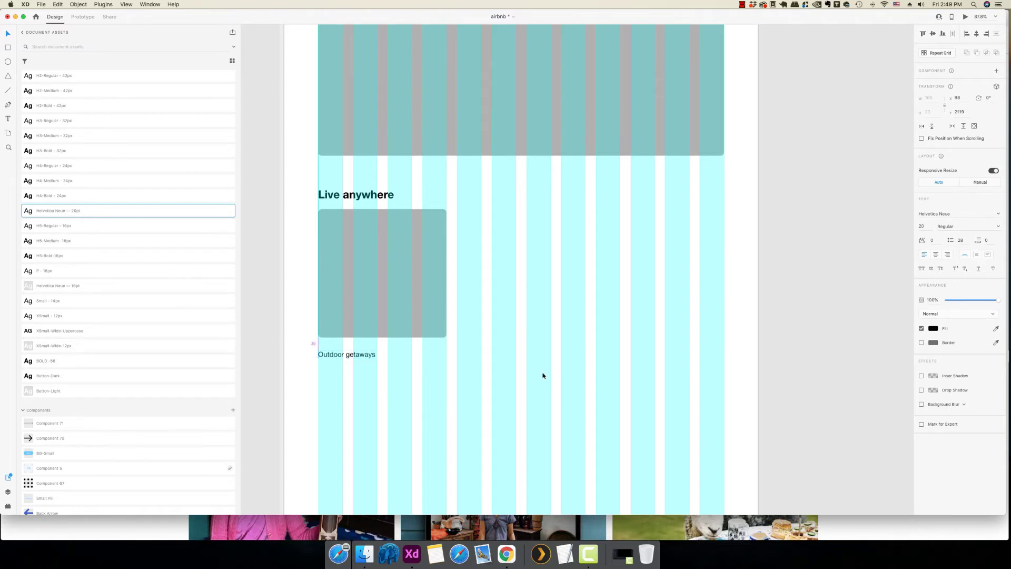
click(355, 356)
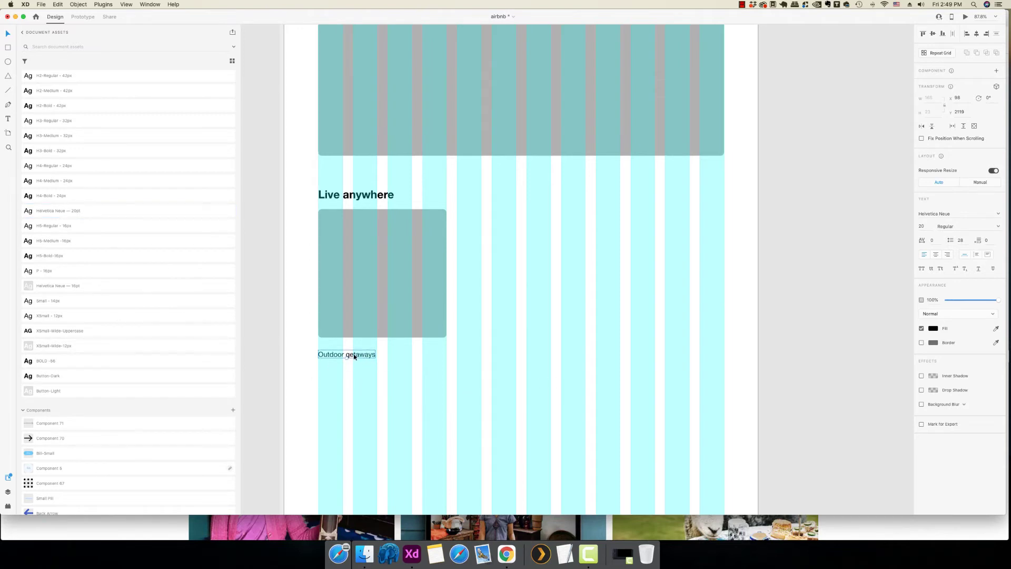
drag(355, 357, 353, 352)
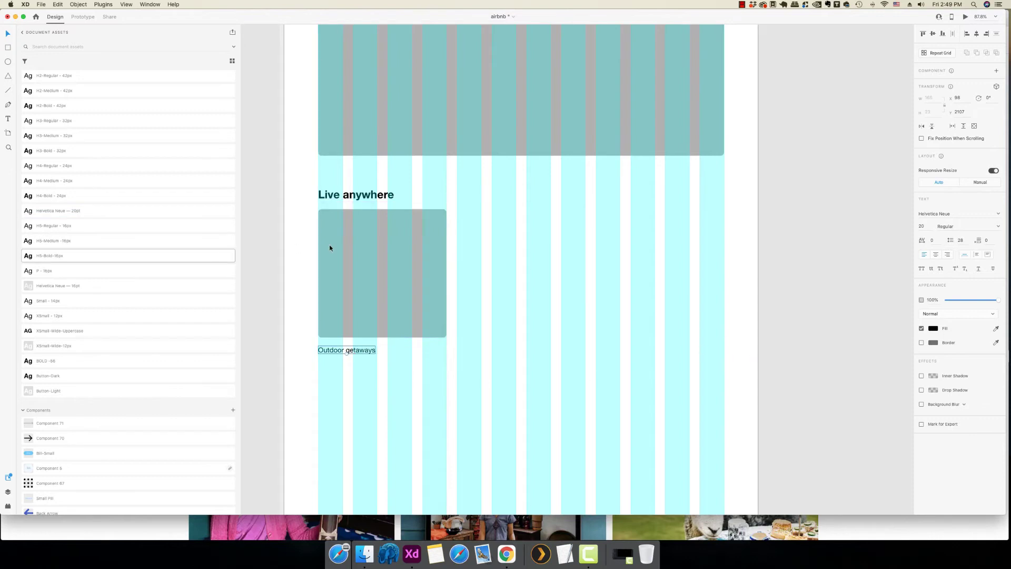
- Group the square block with its Outdoor getaways caption
shift+click(395, 276)
right_click(395, 257)
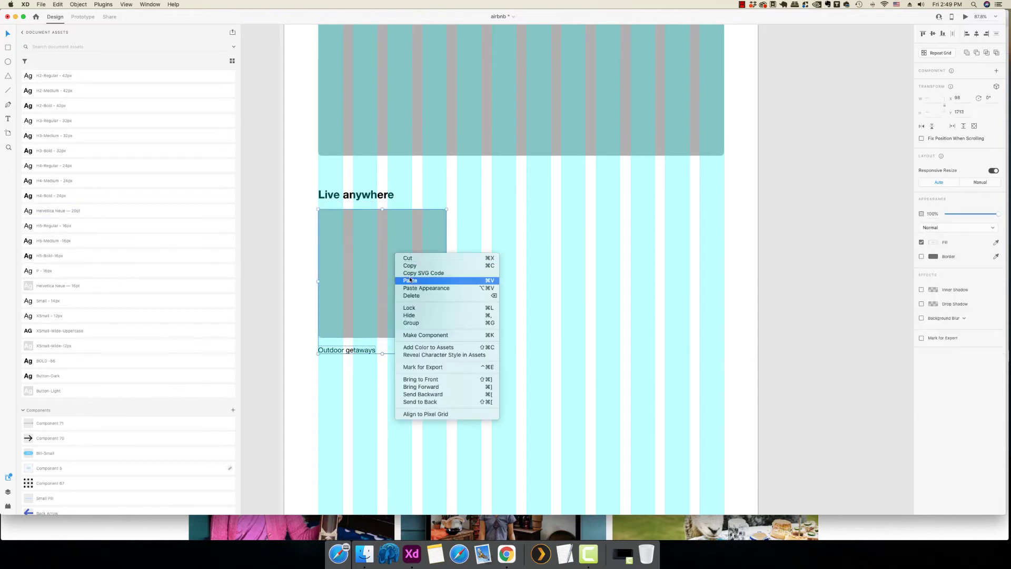
click(419, 322)
click(798, 255)
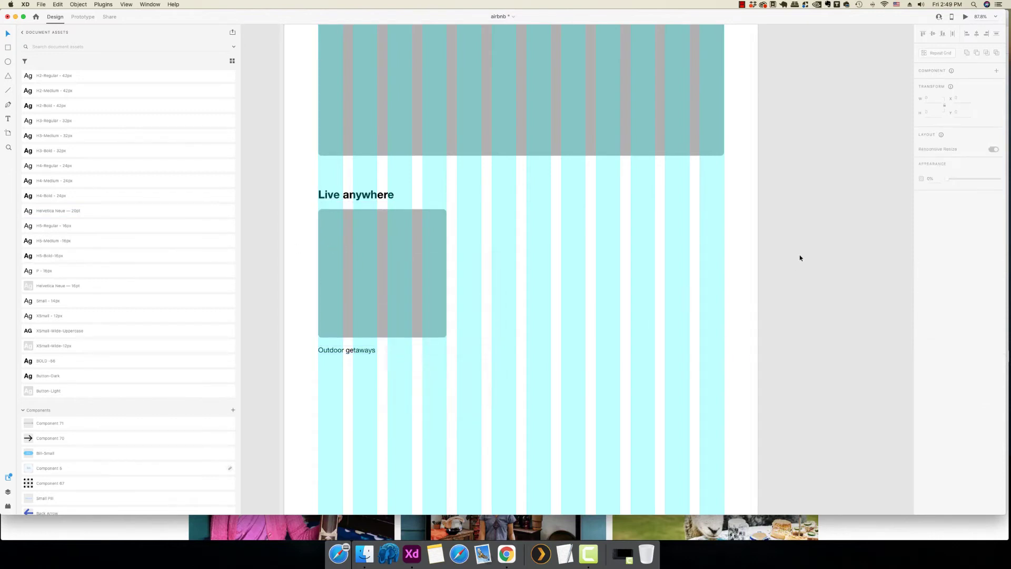
- Turn the block-and-caption group into a repeat grid of three cards across, with gaps matching the column gutters
click(382, 280)
click(940, 53)
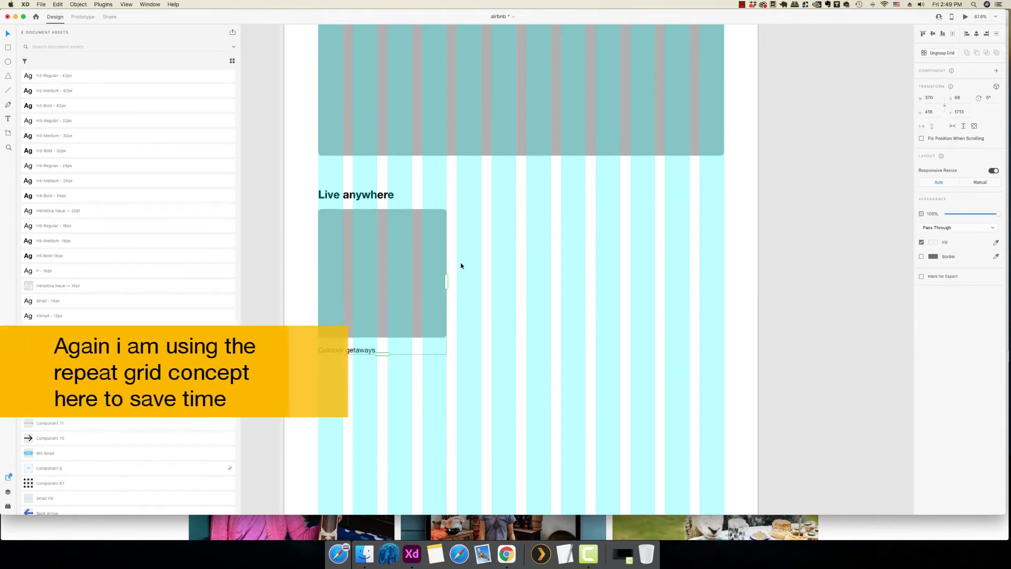
drag(447, 280, 724, 282)
drag(588, 278, 593, 278)
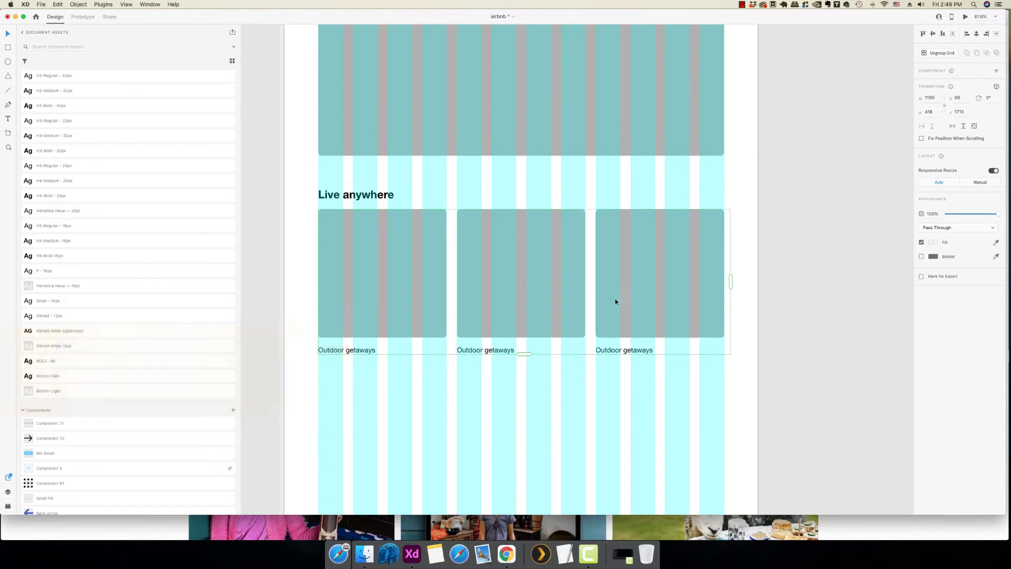
click(789, 359)
- Copy the "Discover things to do" heading text from the Airbnb page in Chrome and return to Adobe XD
scroll(788, 357, down, 2)
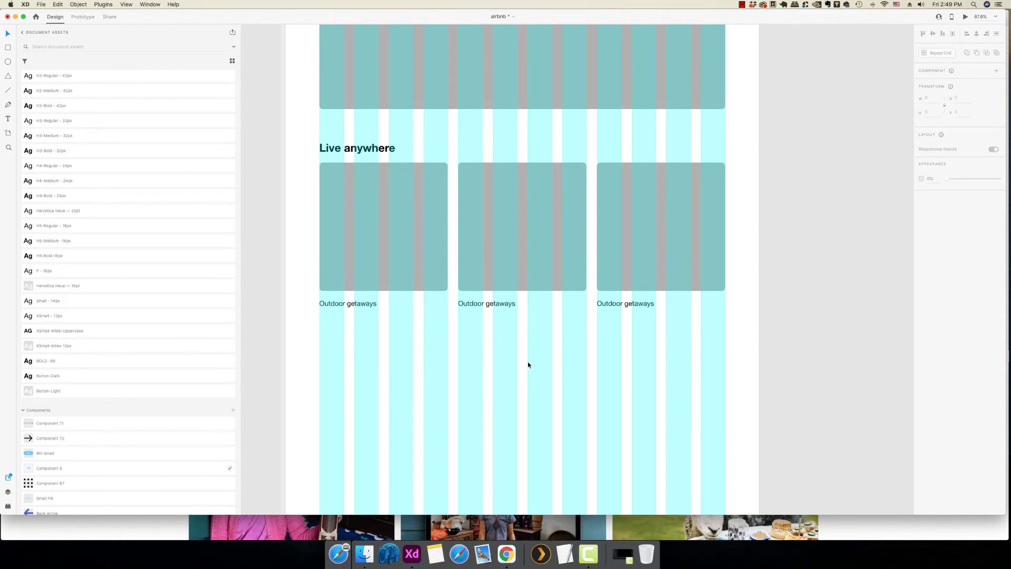
scroll(591, 381, down, 2)
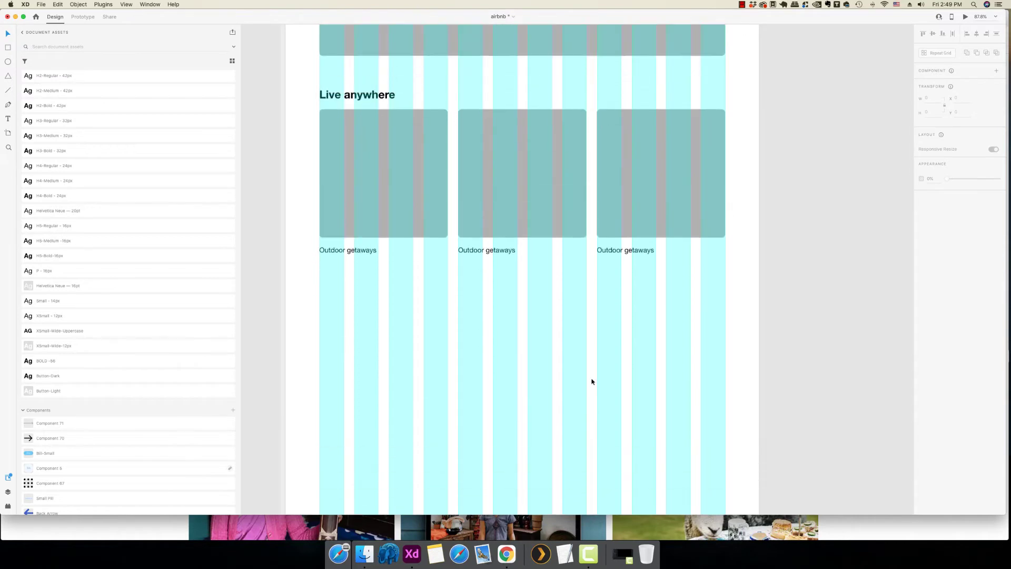
click(506, 553)
scroll(414, 356, down, 4)
scroll(415, 359, down, 1)
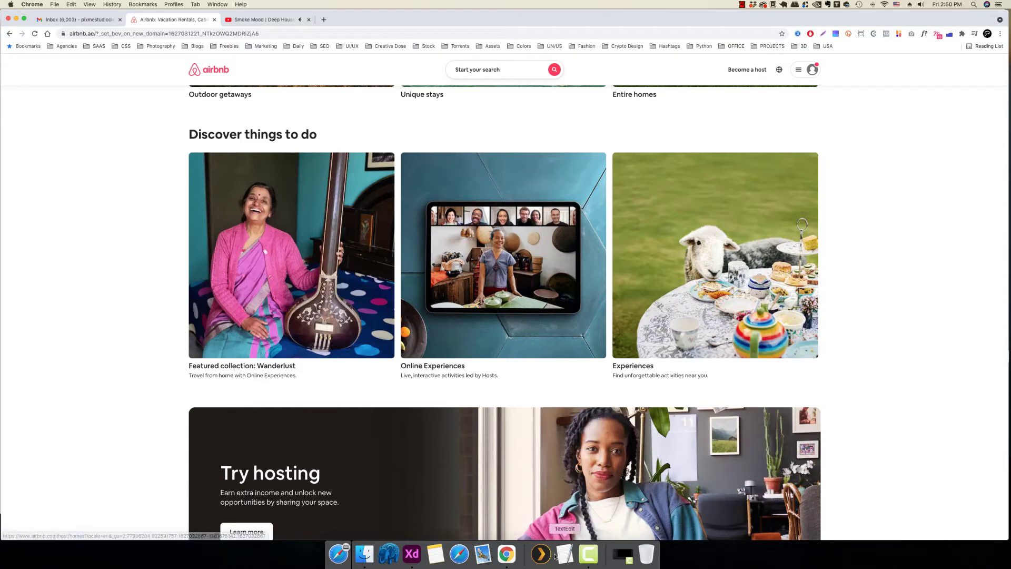
triple_click(245, 134)
right_click(245, 133)
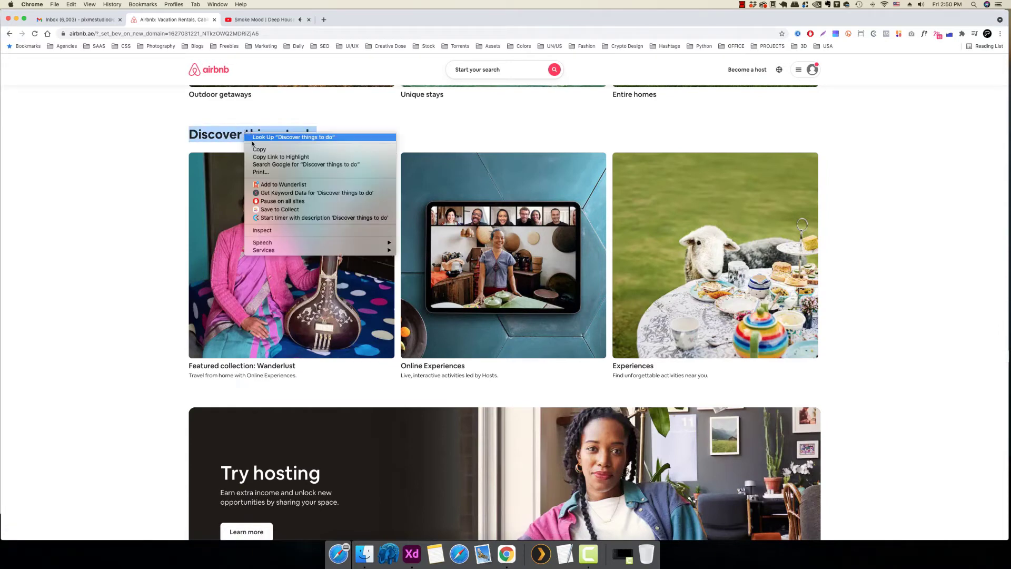
click(258, 139)
click(411, 554)
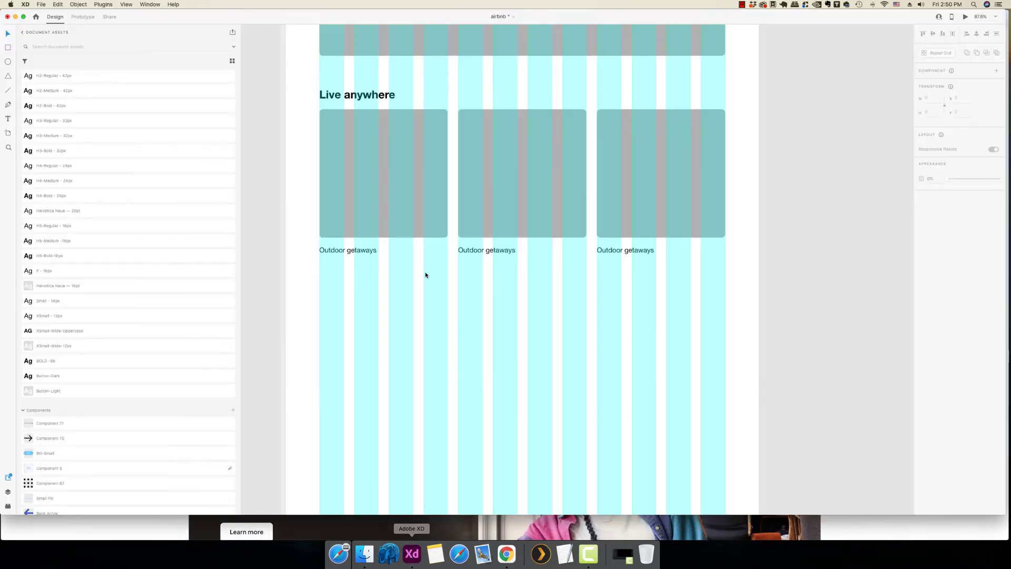
- Duplicate the Live anywhere heading together with its three-card grid and place the copy directly below the original section
drag(311, 89, 745, 288)
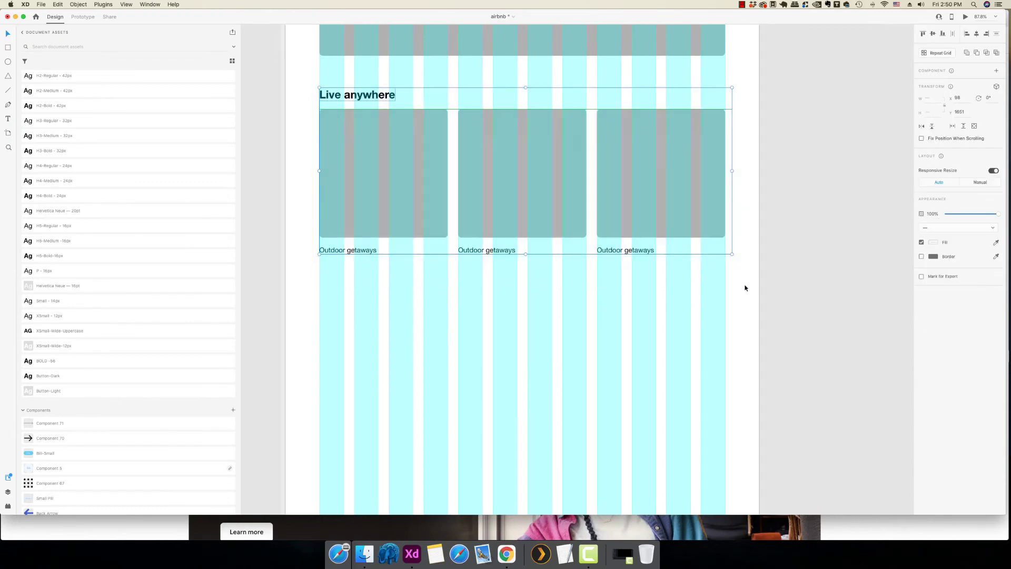
right_click(536, 181)
click(552, 190)
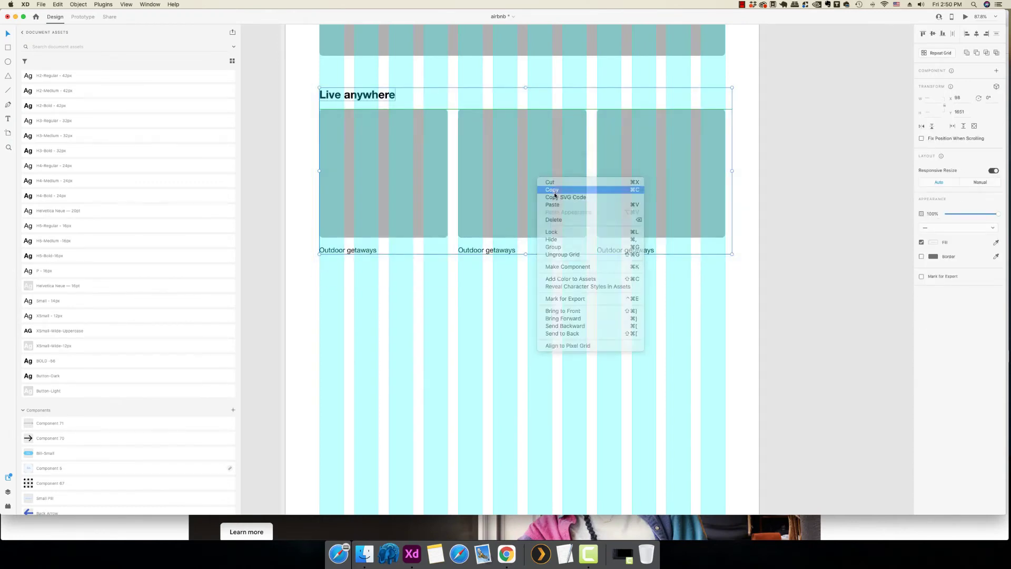
click(437, 330)
right_click(438, 317)
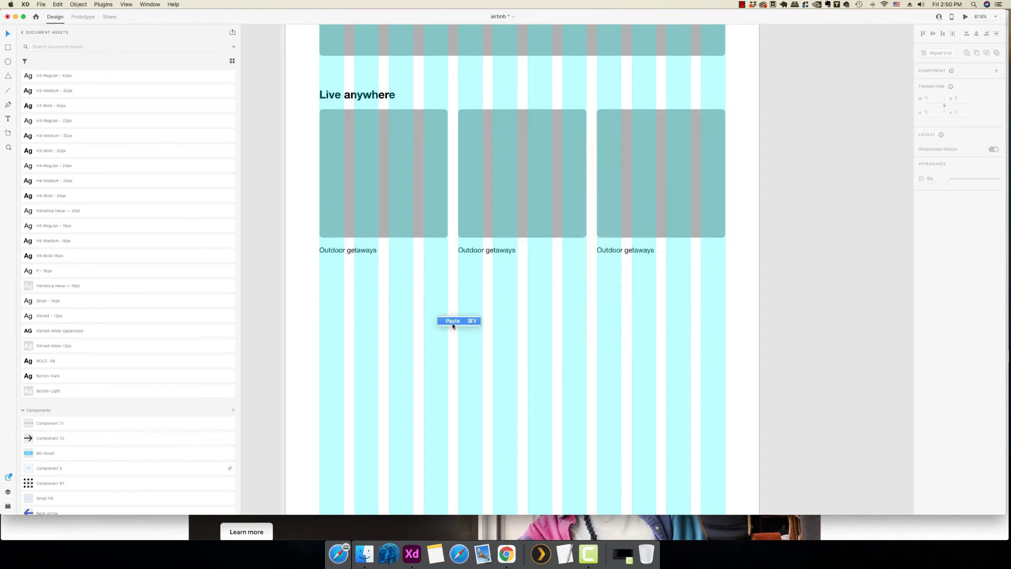
click(453, 323)
drag(361, 106, 359, 303)
click(796, 343)
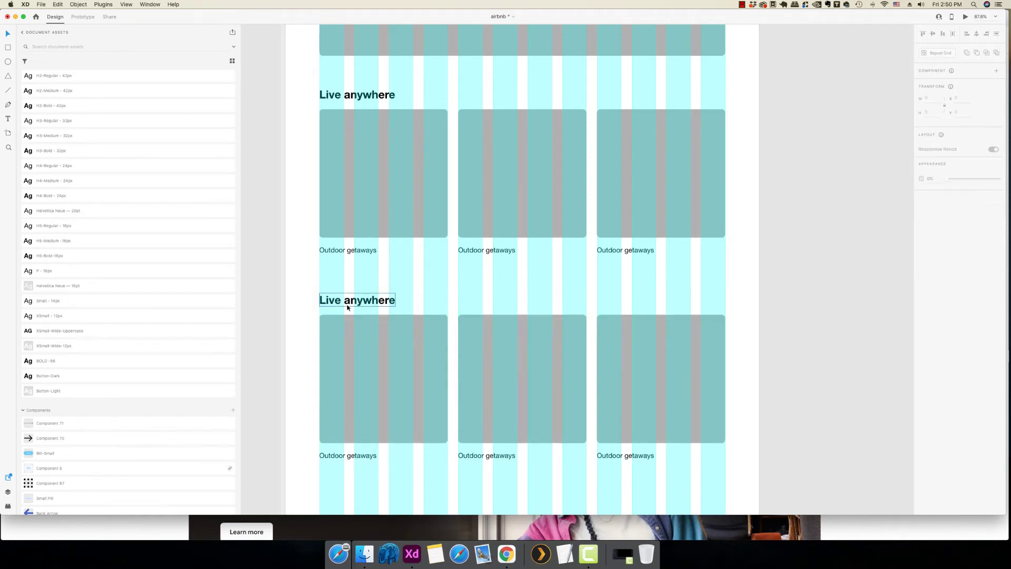
- Copy the "Discover things to do" heading from the Airbnb page in Chrome and replace the duplicated section's heading with it in Adobe XD
click(507, 557)
right_click(258, 135)
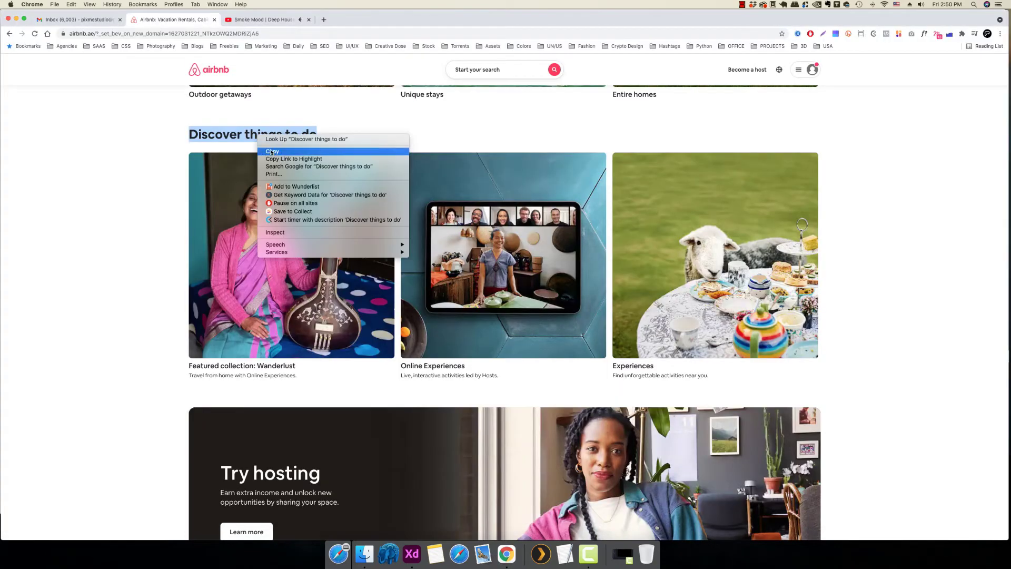
click(412, 554)
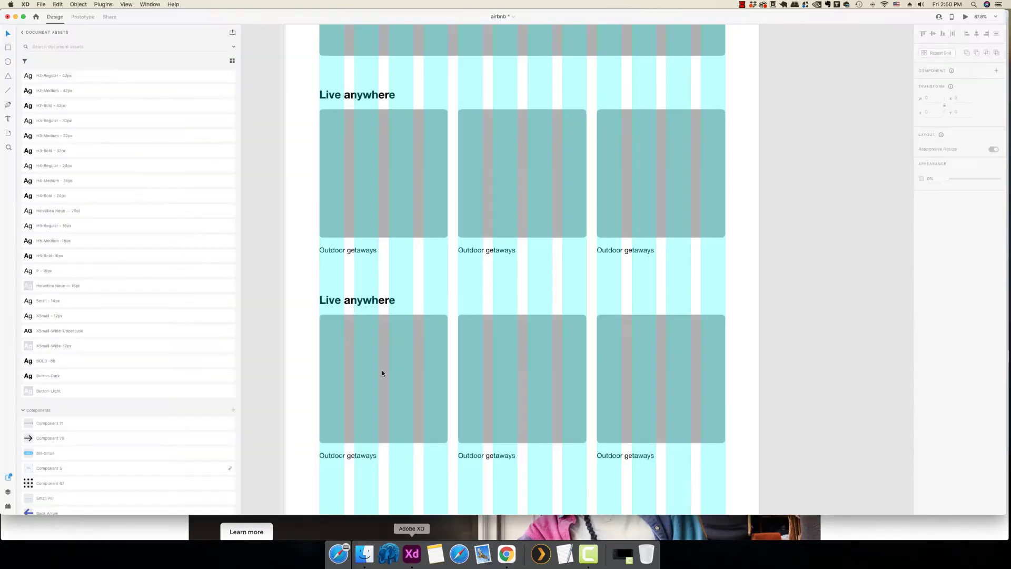
double_click(355, 305)
key(super+a)
key(super+v)
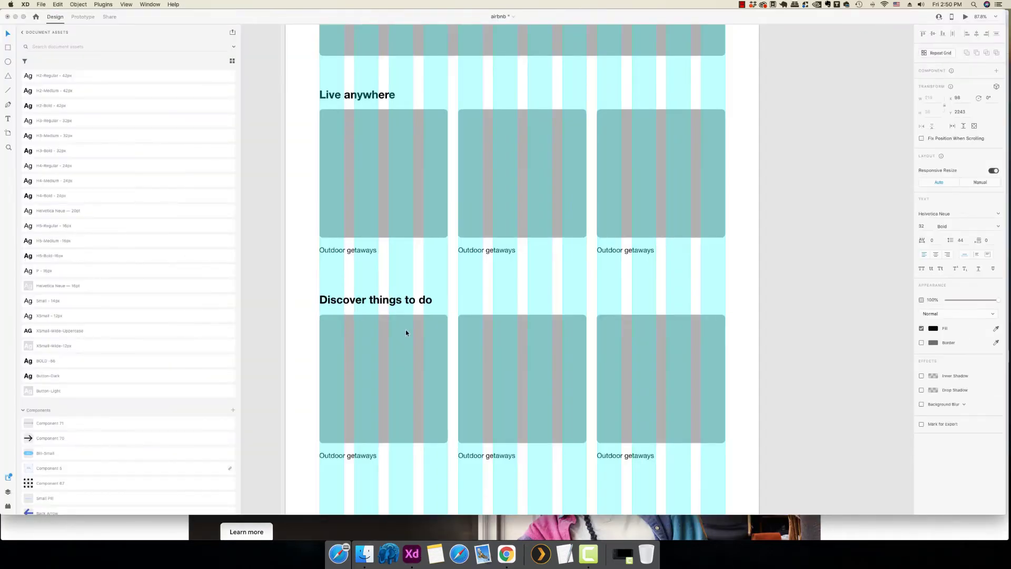
key(Escape)
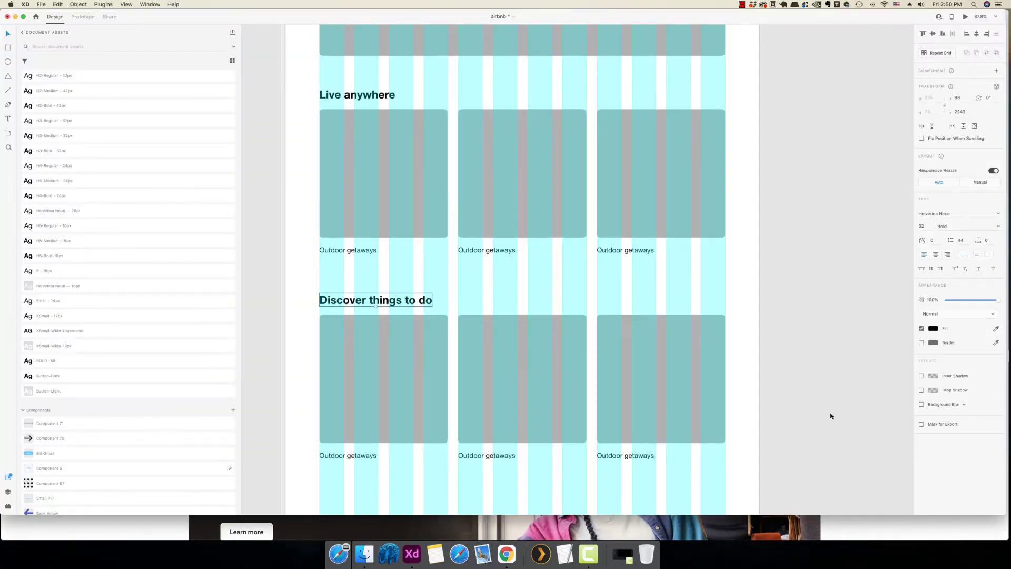
click(829, 359)
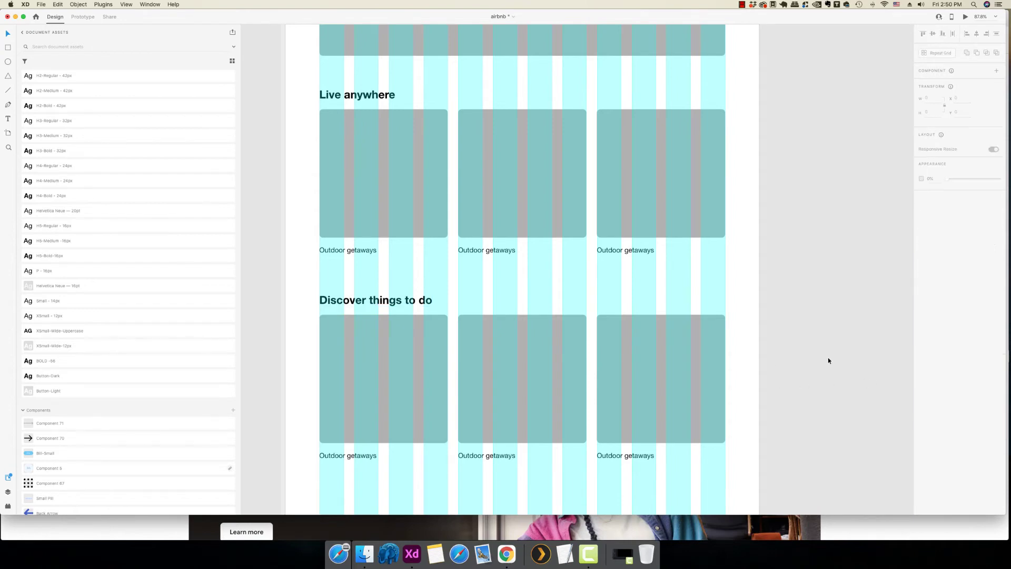
- Make the first card's grey block in the Discover things to do grid slightly taller and move its caption down to y 2723
scroll(826, 357, down, 4)
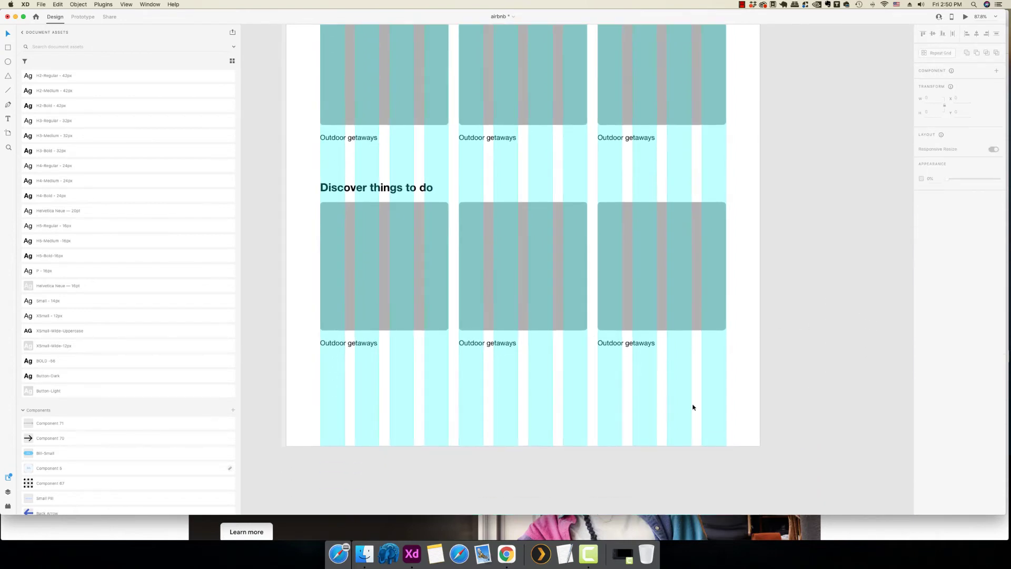
double_click(413, 258)
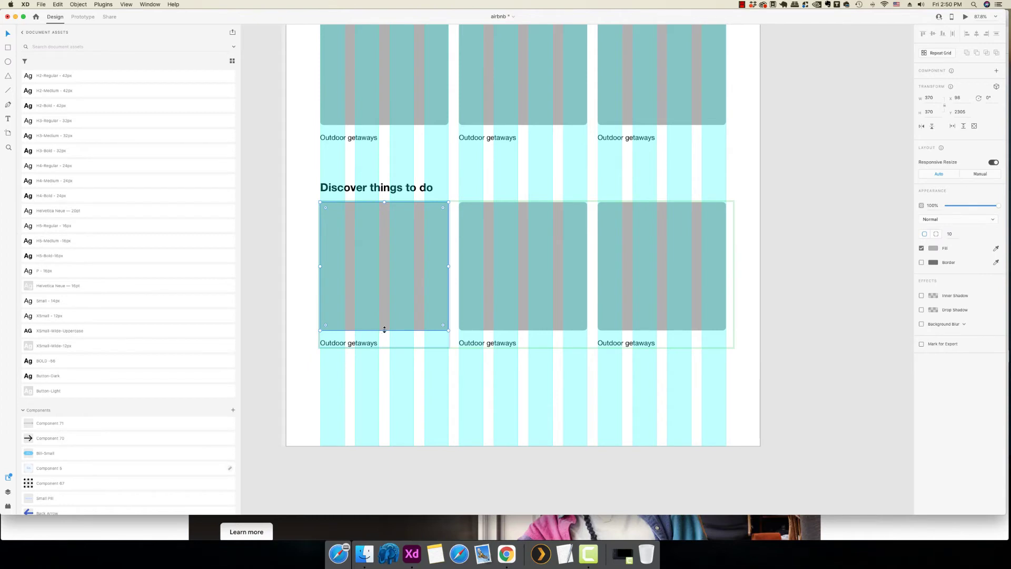
drag(384, 330, 366, 352)
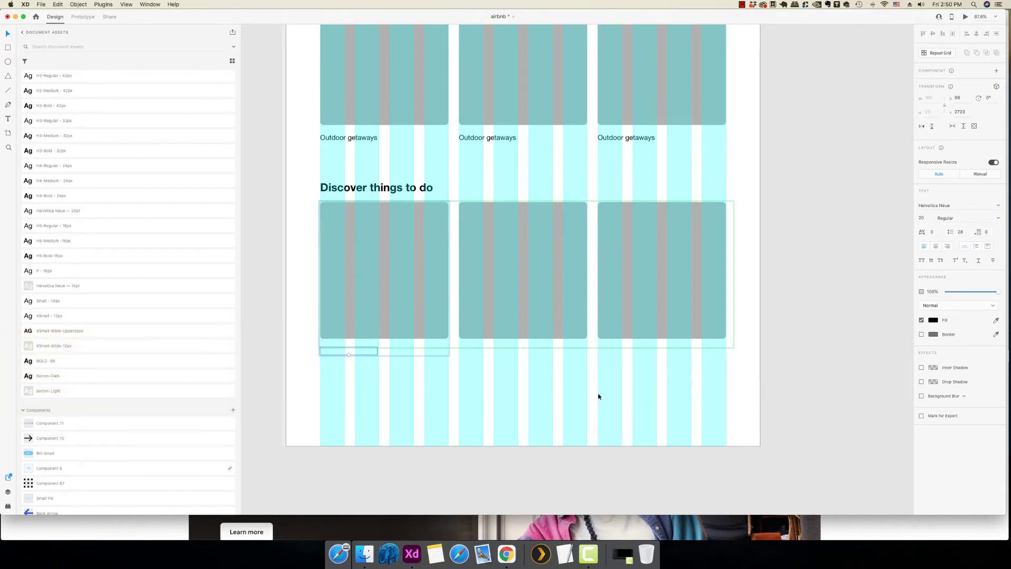
key(Escape)
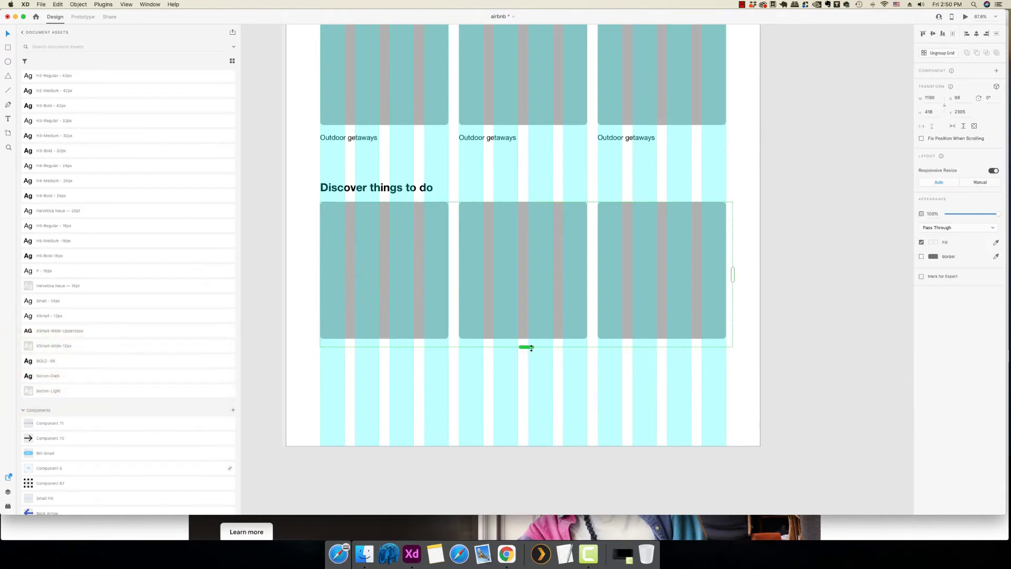
- Widen the row gap of the Discover things to do repeat grid and resize it to a single row about 500 px high, including the captions
drag(527, 348, 532, 403)
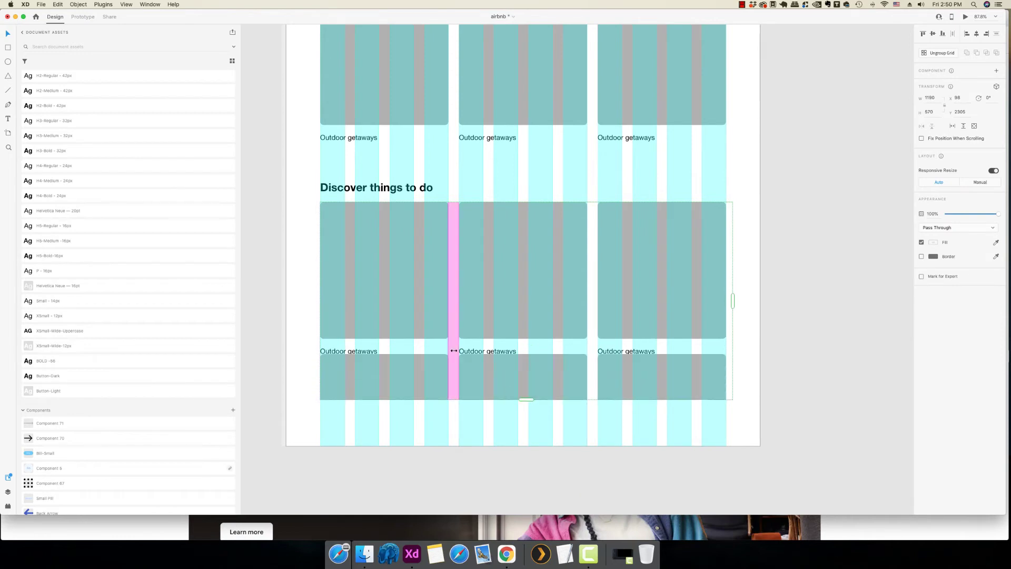
drag(461, 355, 463, 378)
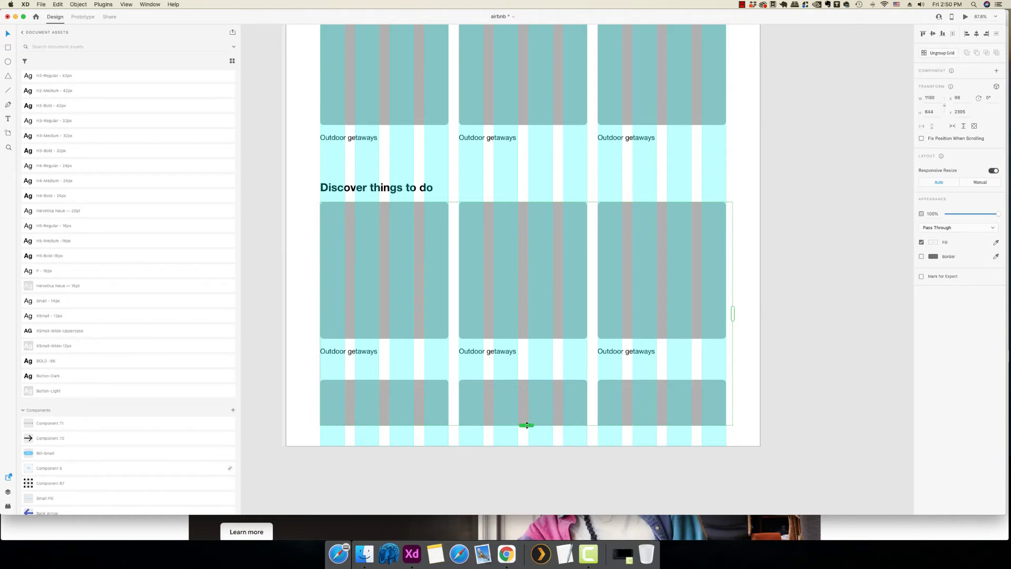
drag(527, 428, 527, 377)
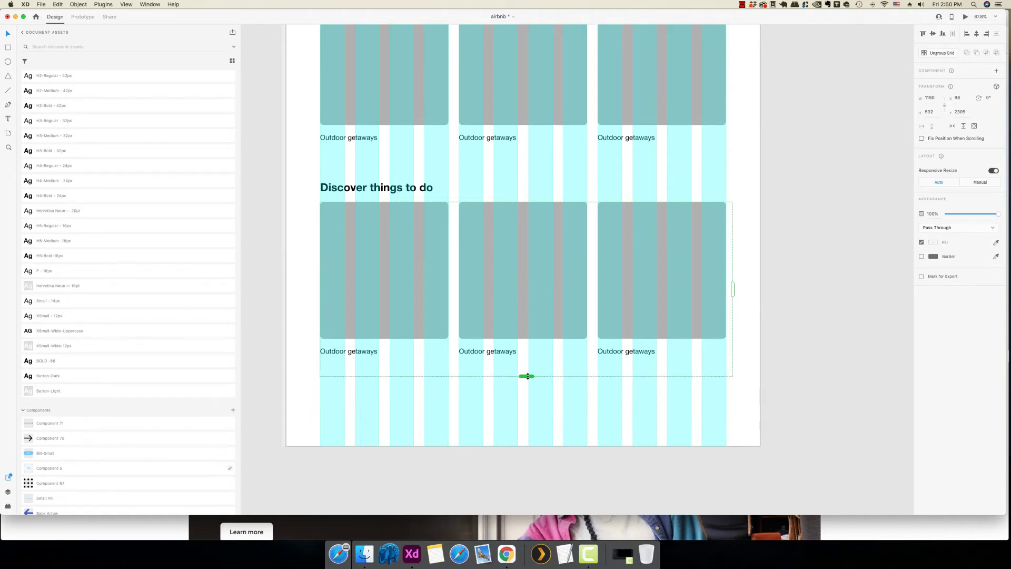
click(821, 387)
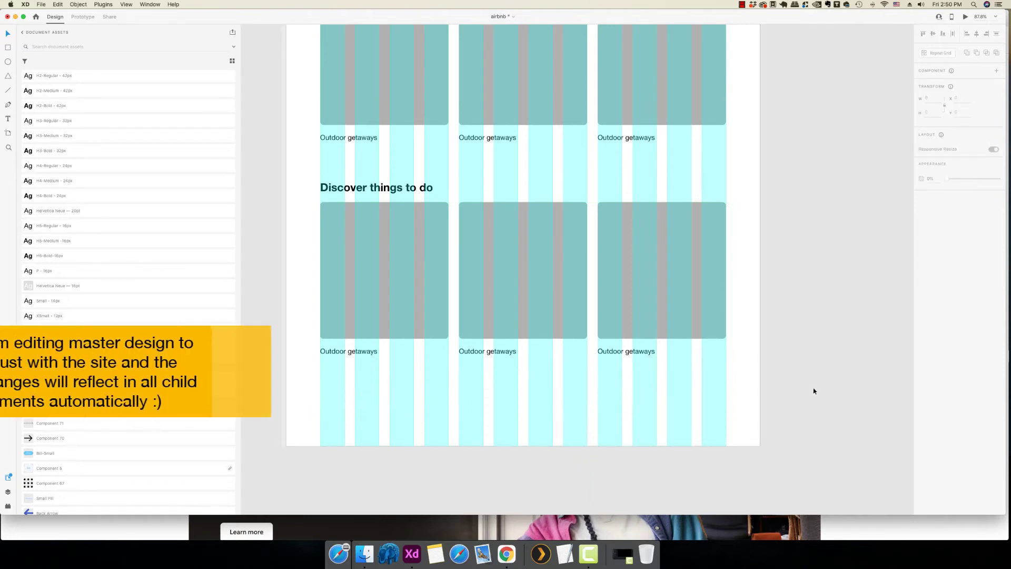
- Duplicate the Outdoor getaways caption in the first Discover things to do card and place the copy beneath it at y 2753
click(364, 353)
double_click(363, 354)
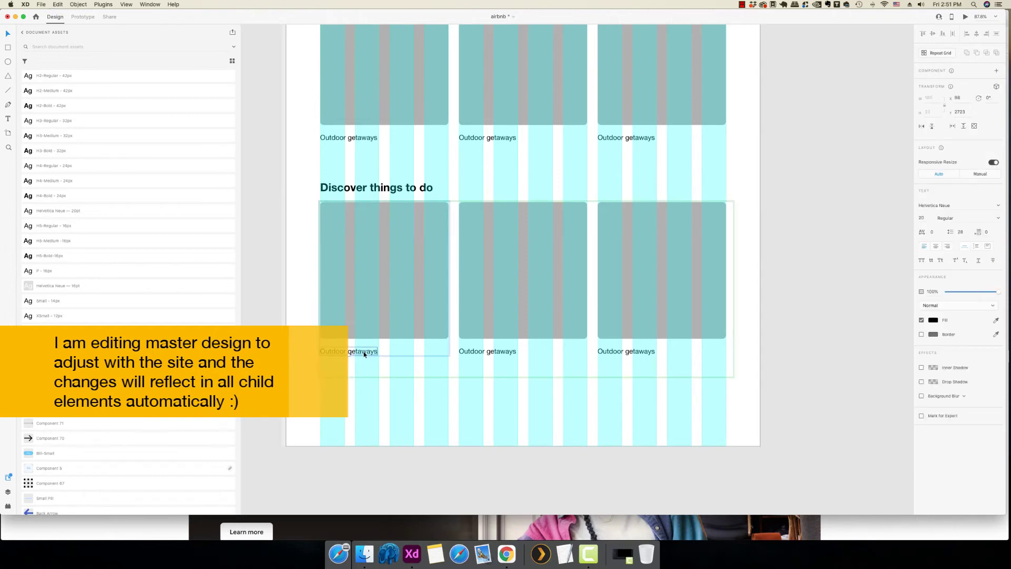
mouse_move(363, 354)
mouse_down()
mouse_move(384, 283)
mouse_move(347, 365)
mouse_up()
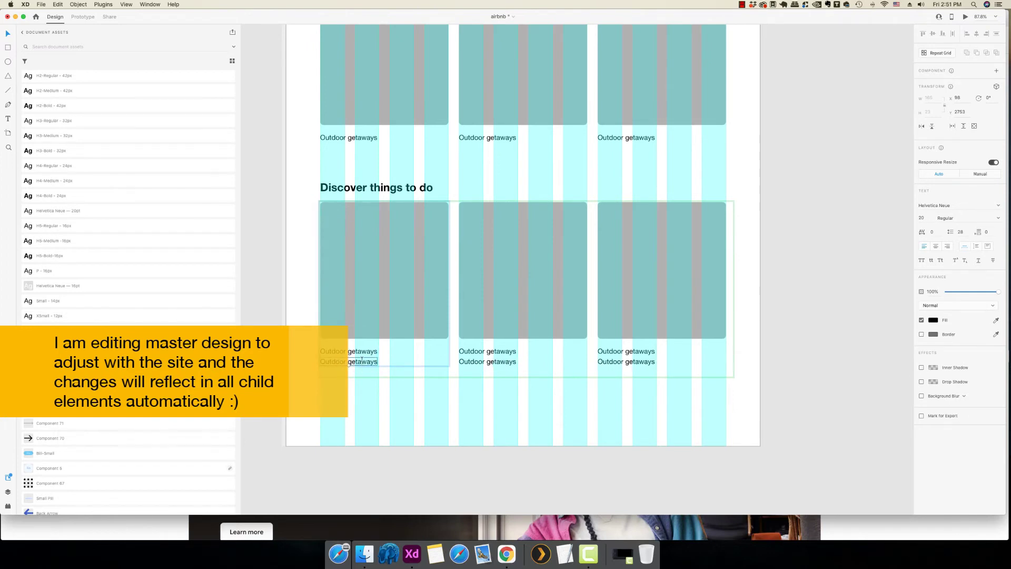
double_click(361, 360)
text(Travel)
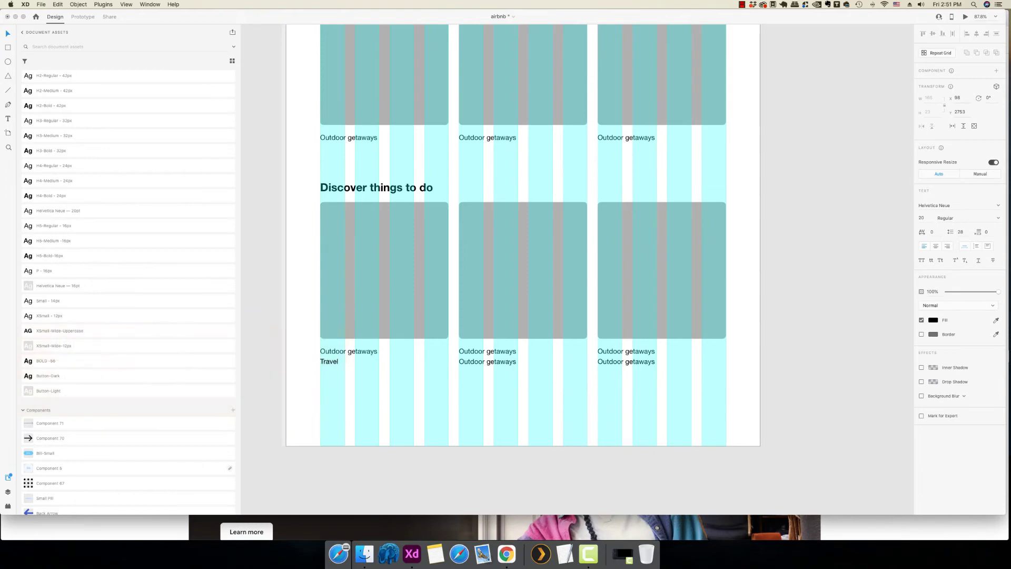
key(super+z)
key(Escape)
- Switch to Chrome and copy the description "Travel from home with Online Experiences." under the Featured collection: Wanderlust card on the Airbnb page
click(466, 522)
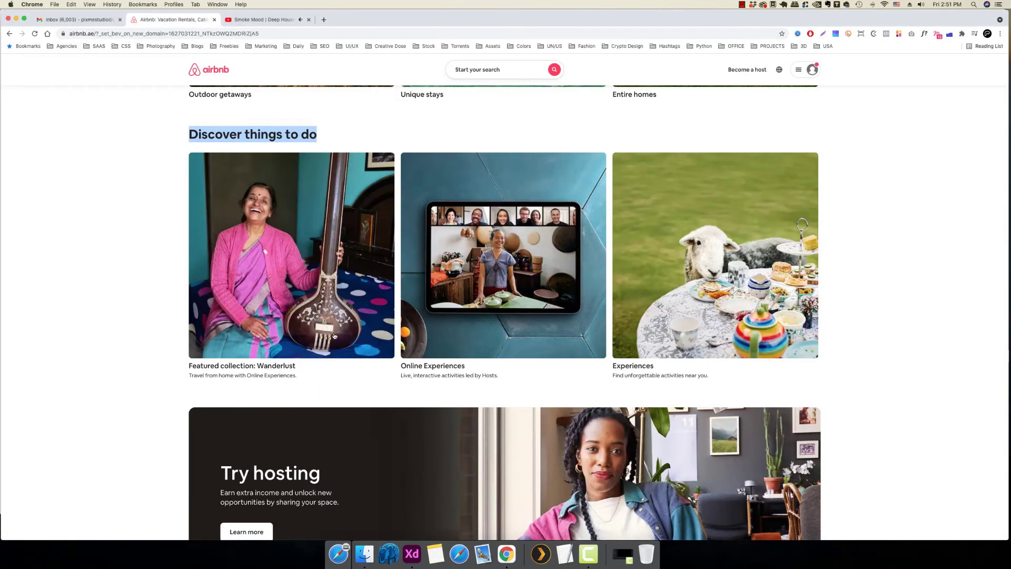
right_click(253, 378)
click(183, 383)
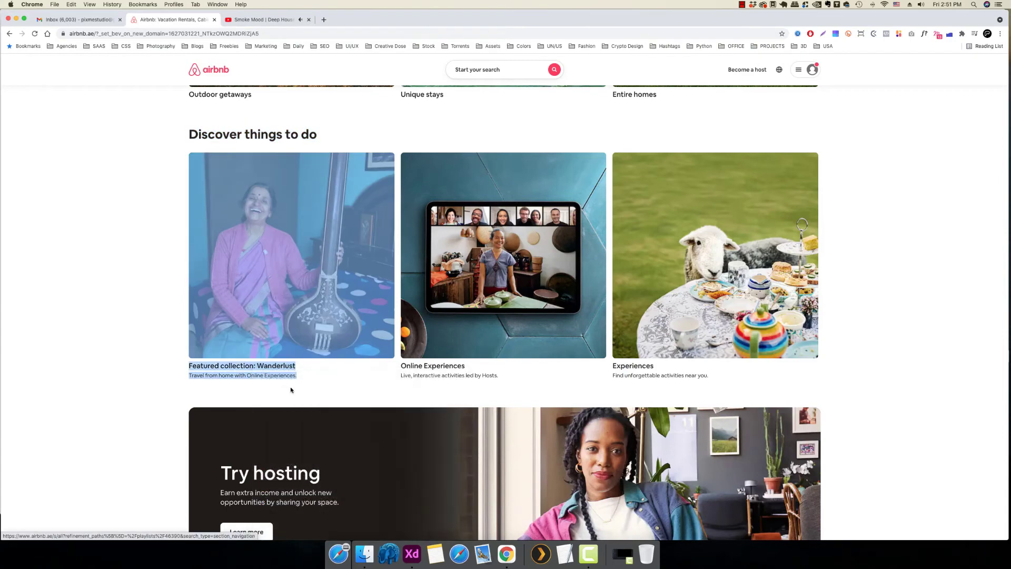
click(303, 383)
drag(301, 377, 260, 379)
drag(187, 378, 316, 379)
key(super+c)
right_click(276, 378)
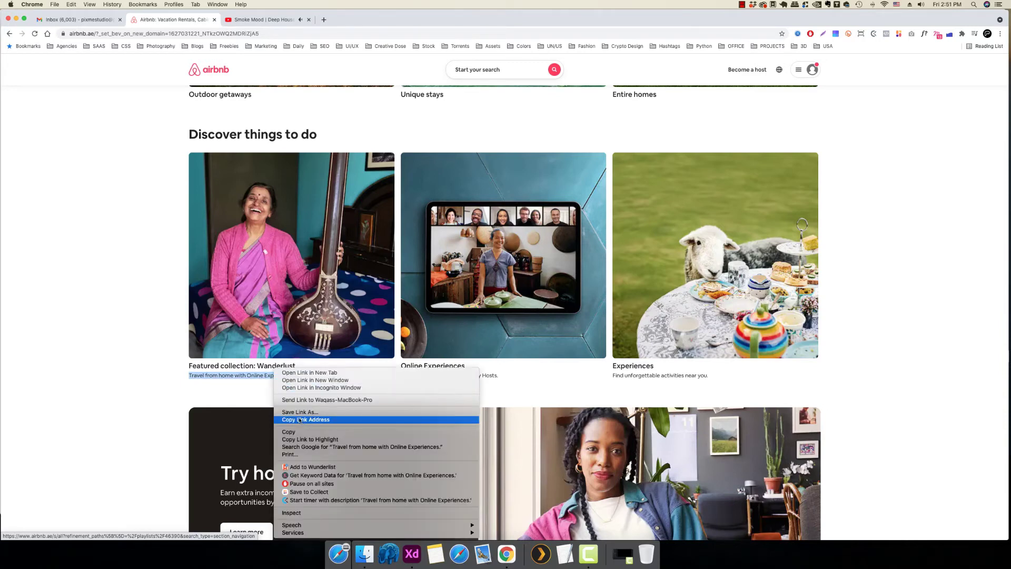
click(293, 431)
- Return to Adobe XD and replace the first card's second caption line with "Travel from home with Online Experiences."
click(412, 554)
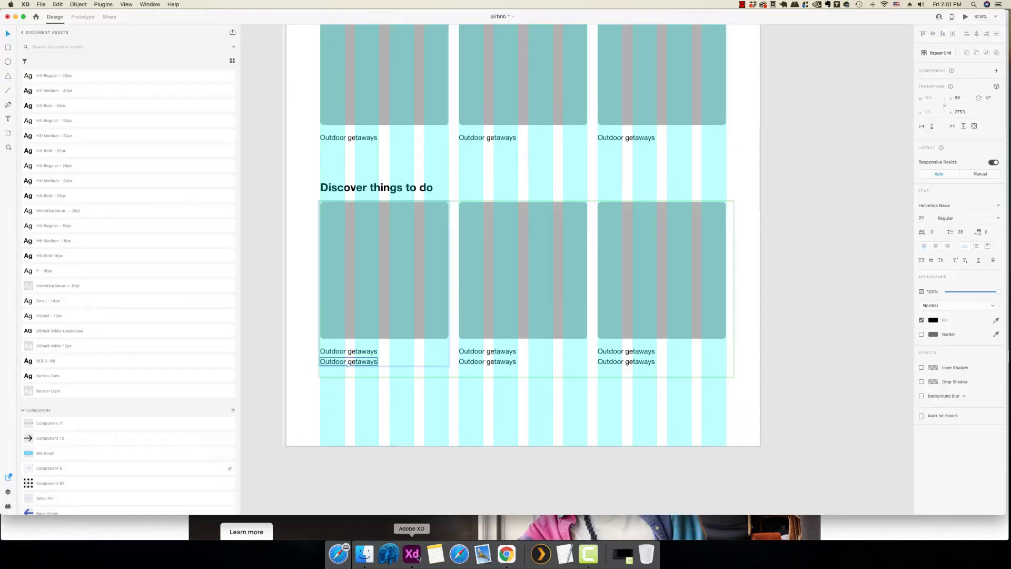
double_click(357, 362)
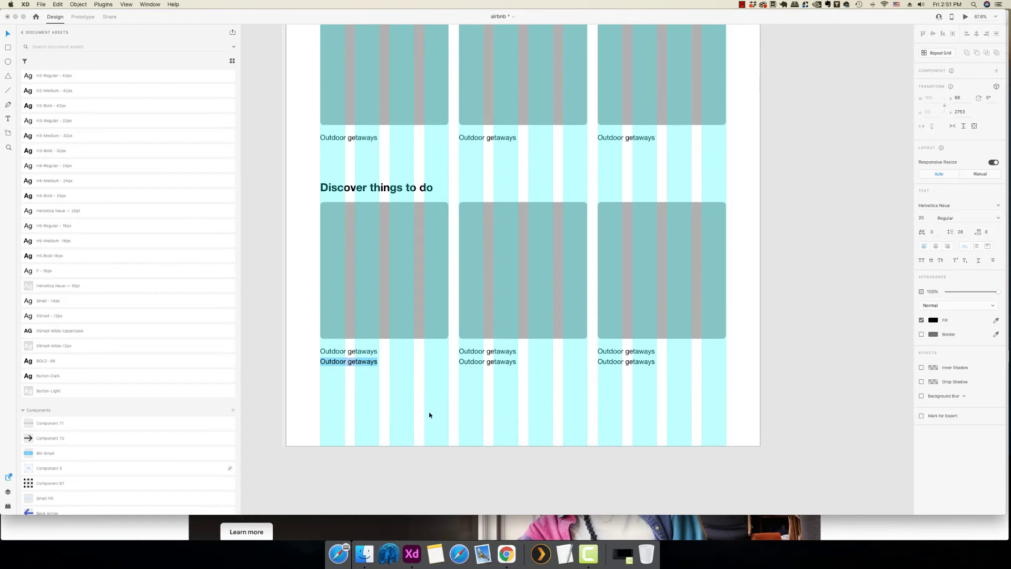
key(super+v)
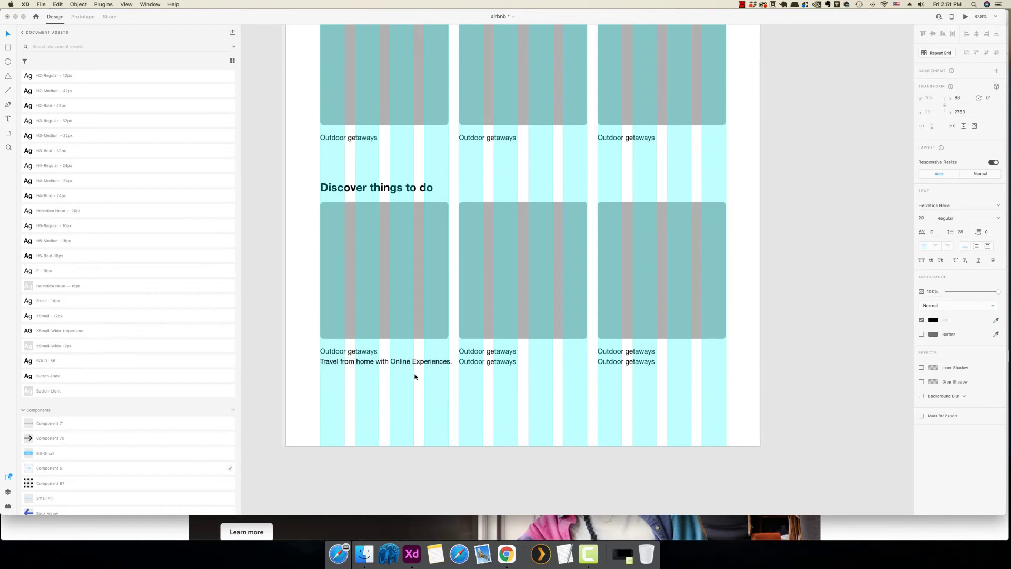
click(340, 354)
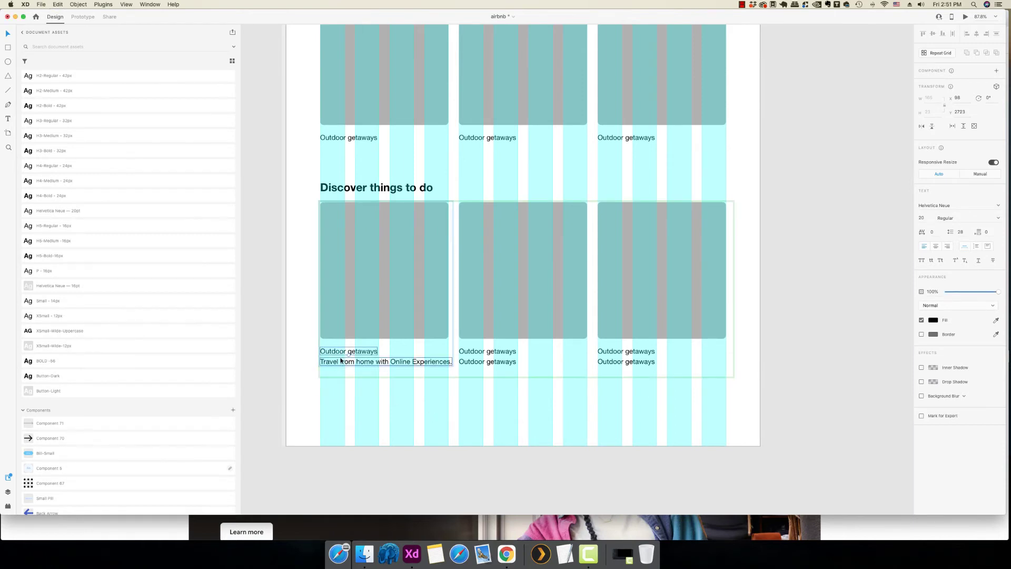
- Apply the H5-Regular 16px character style to the first card's description line and nudge it up to y 2754
click(342, 363)
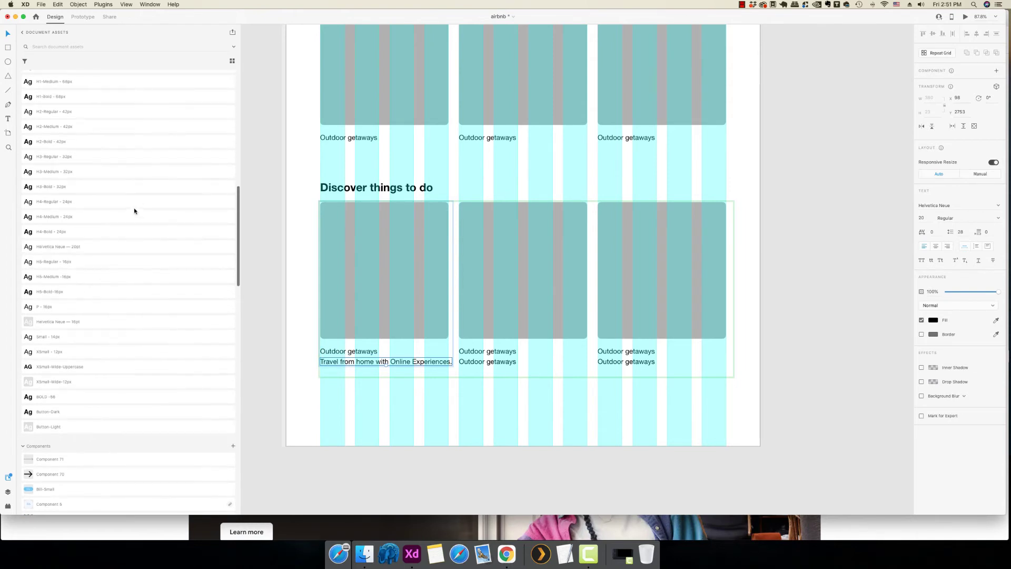
scroll(134, 211, down, 2)
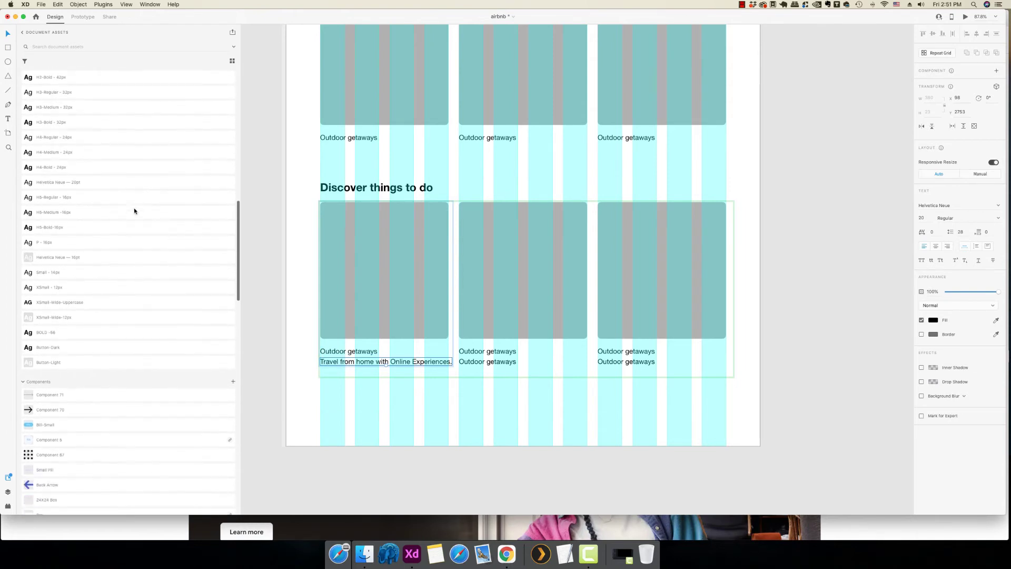
click(76, 197)
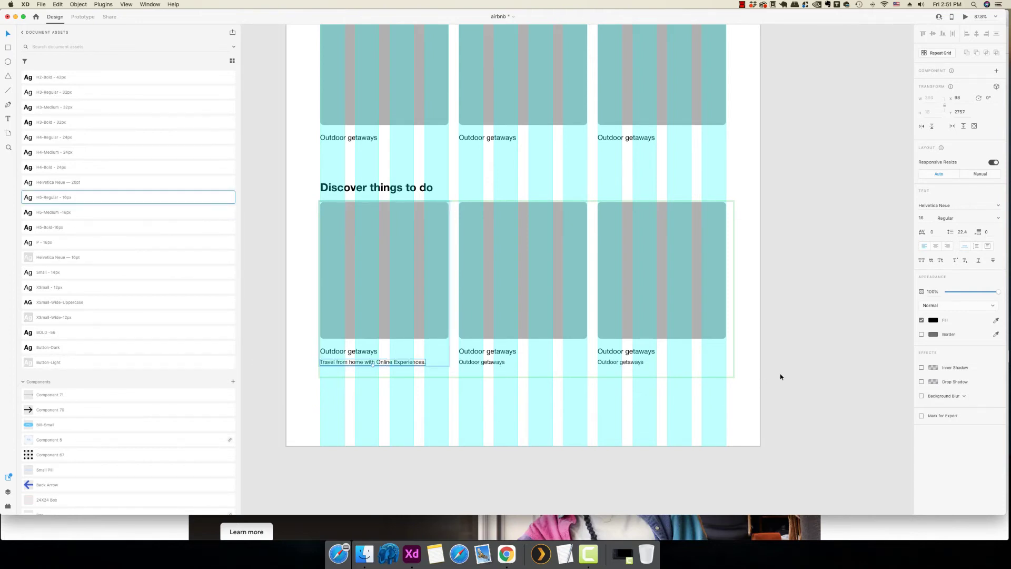
key(Up)
key(Up)
key(Up)
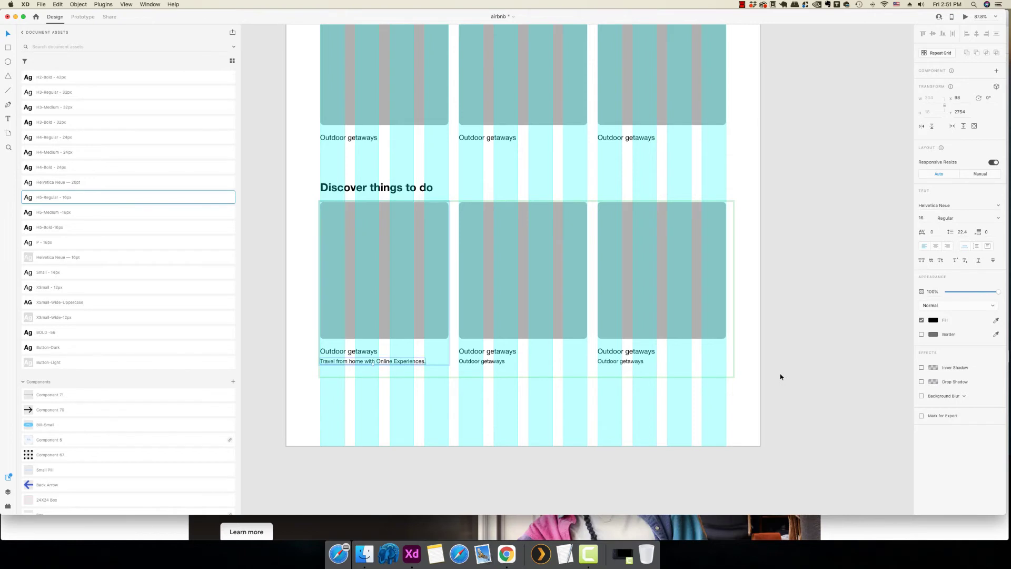
click(780, 377)
double_click(480, 361)
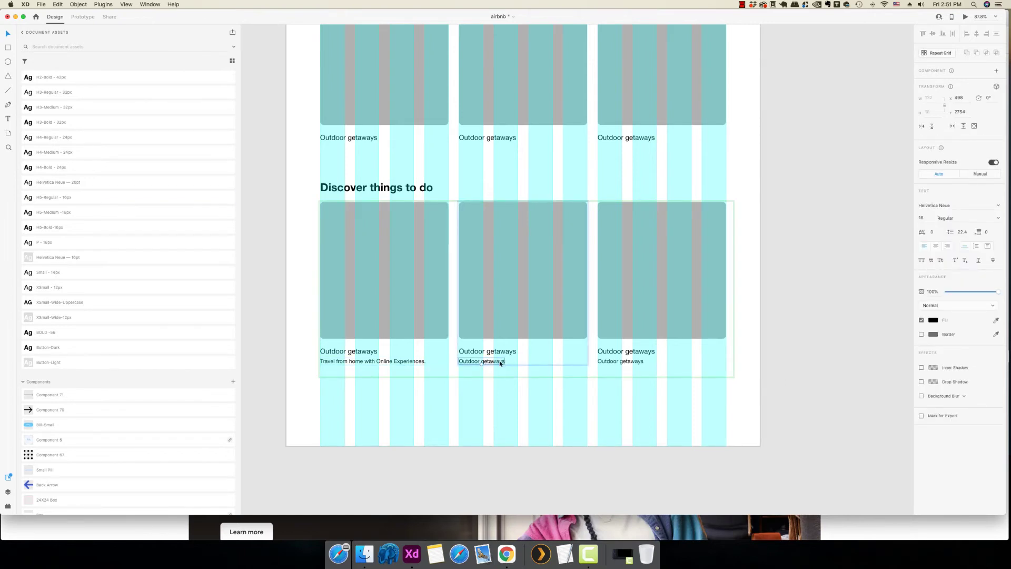
click(777, 373)
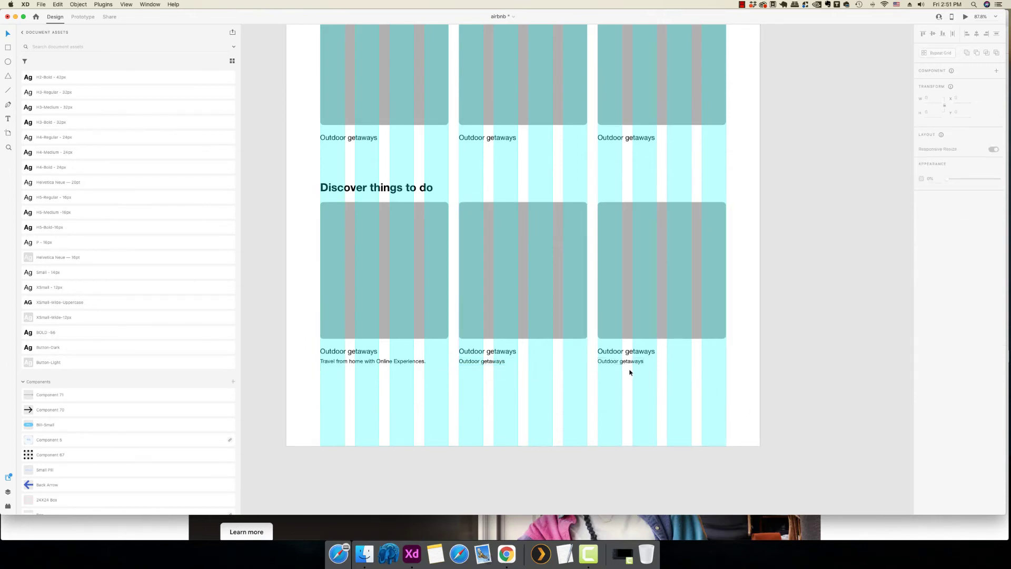
- Save the airbnb document
scroll(630, 372, up, 3)
key(super+s)
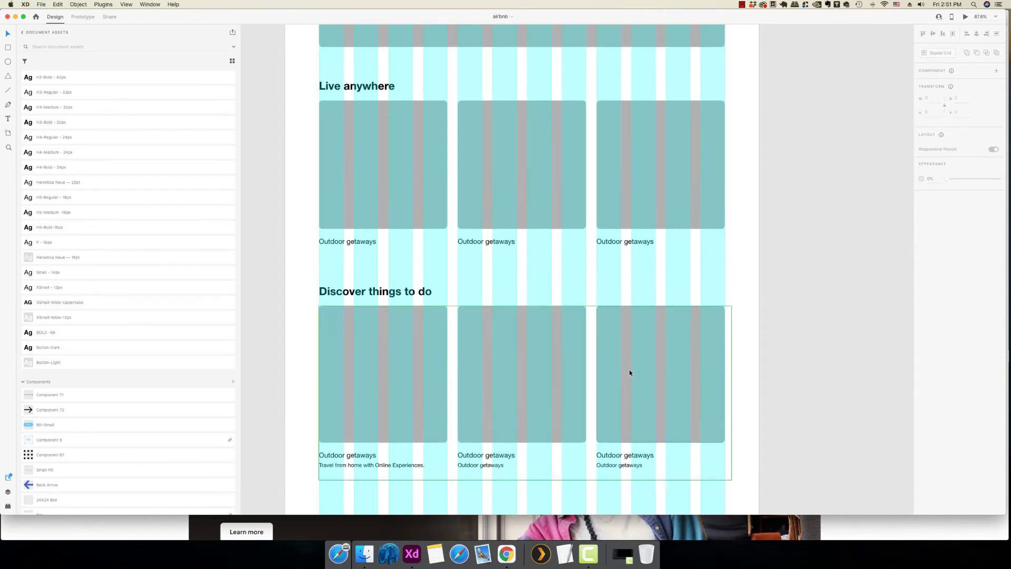
scroll(499, 258, up, 15)
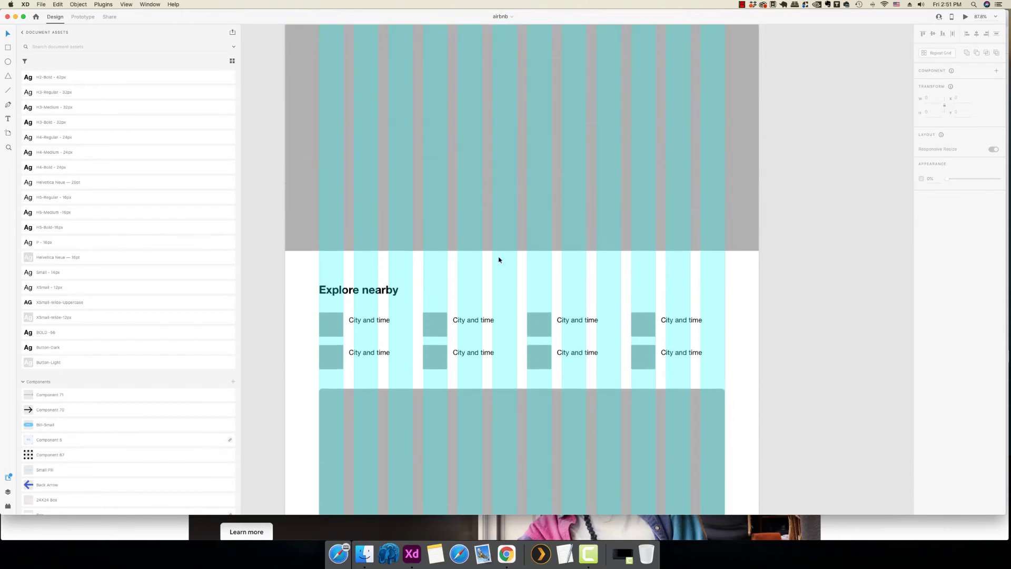
- Extend the Airbnb artboard downward to a height of about 3680 px, making room below the Discover things to do cards
scroll(499, 260, up, 3)
click(291, 102)
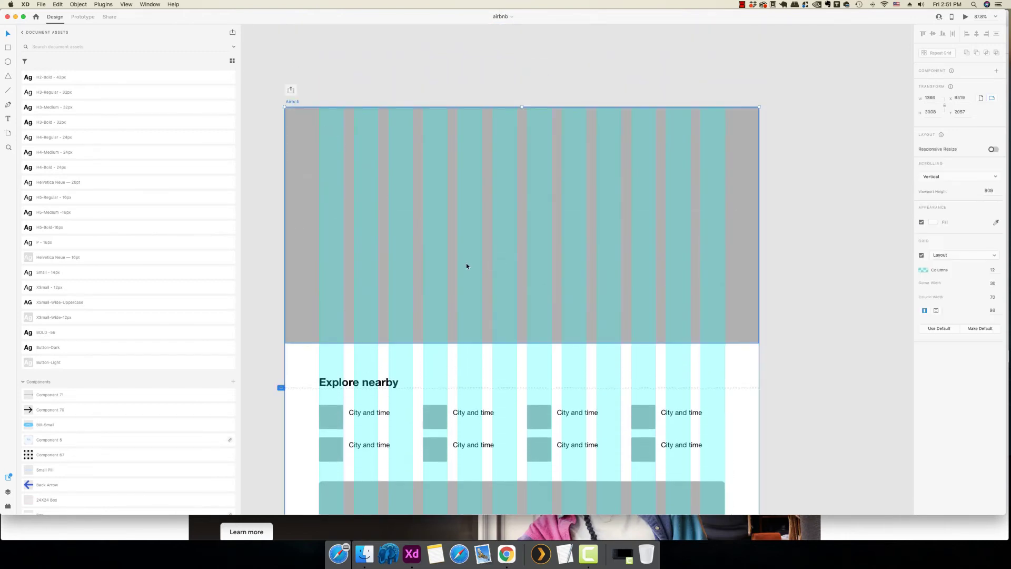
scroll(467, 267, down, 20)
scroll(467, 261, down, 6)
scroll(527, 189, up, 1)
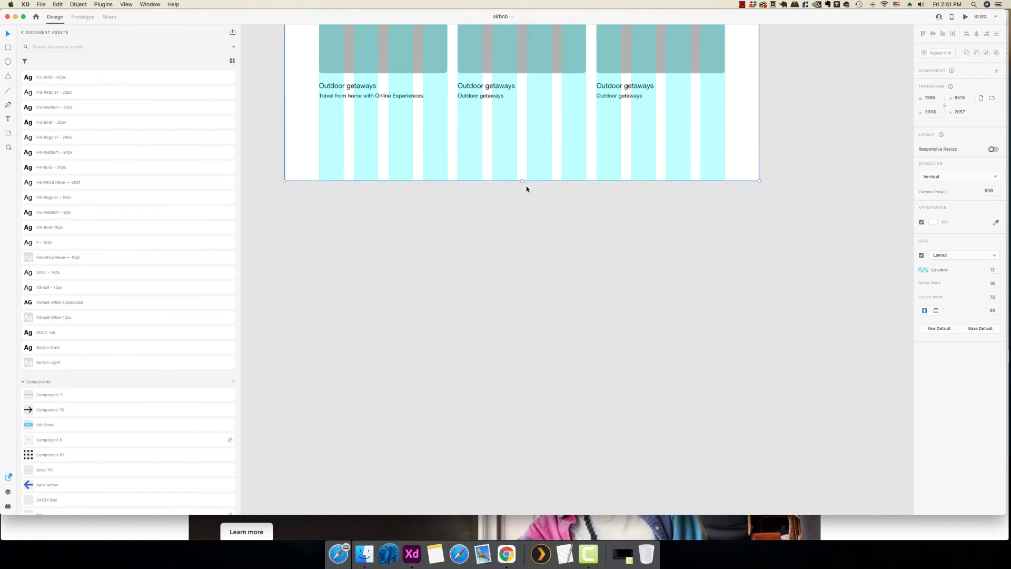
drag(522, 180, 550, 413)
click(814, 285)
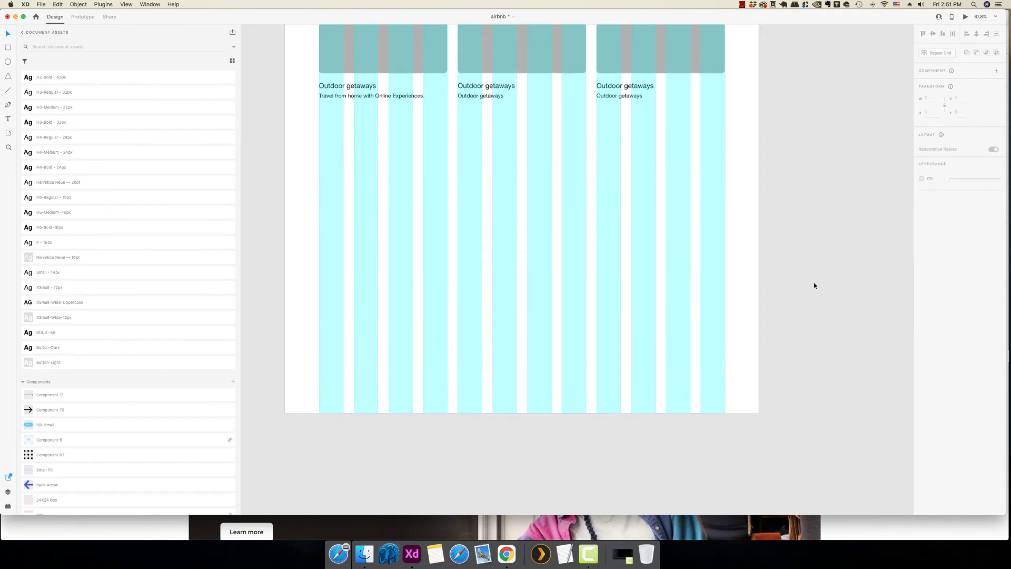
- Switch to Chrome and inspect the Try hosting banner image's dimensions on the Airbnb page
scroll(699, 279, up, 8)
click(506, 553)
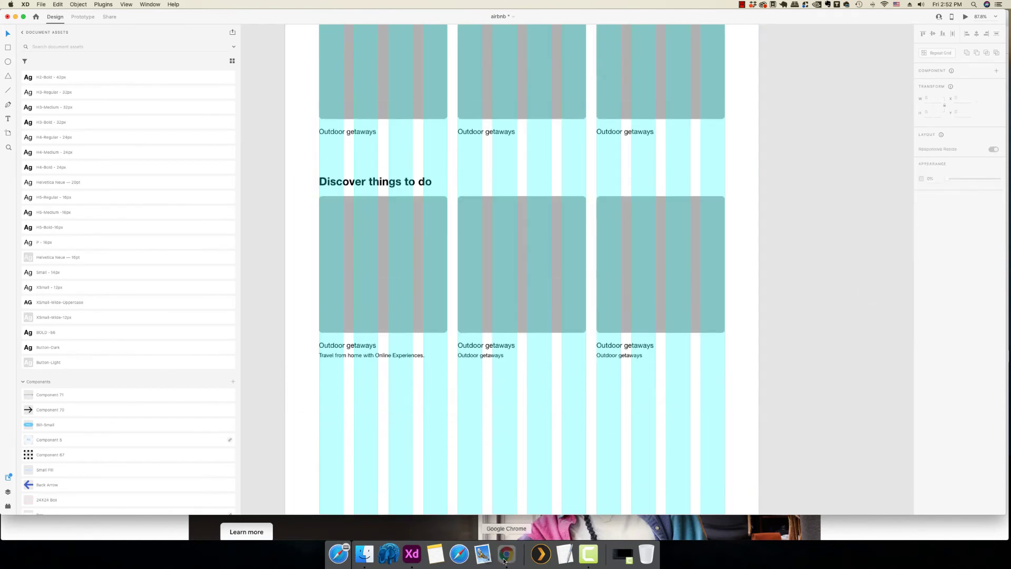
scroll(449, 297, down, 5)
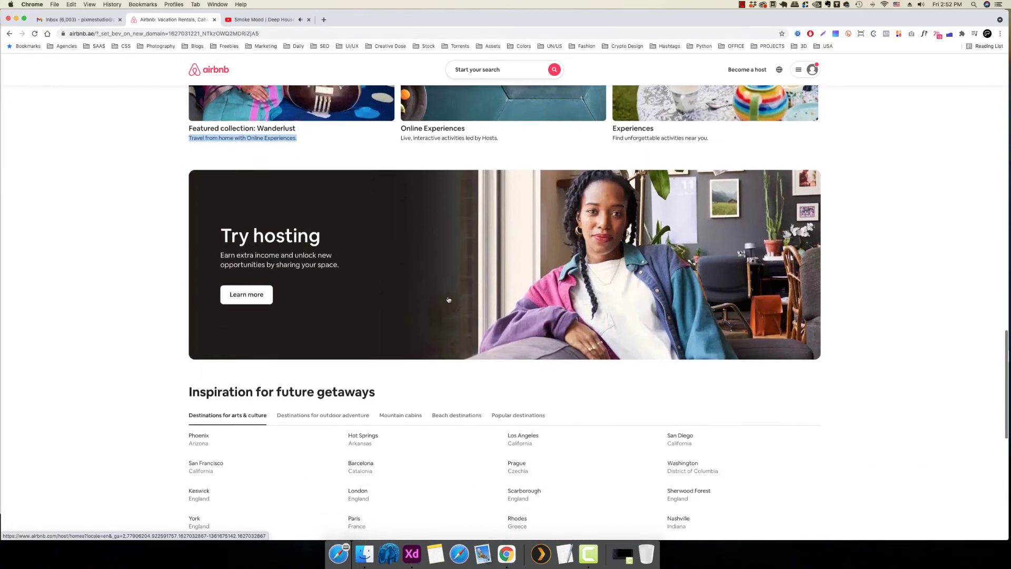
right_click(450, 215)
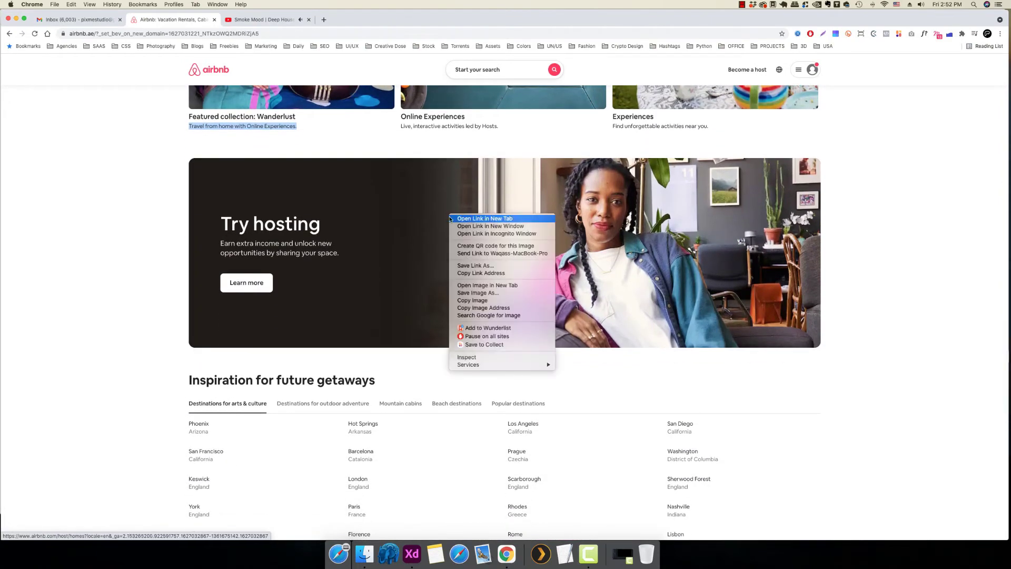
click(485, 356)
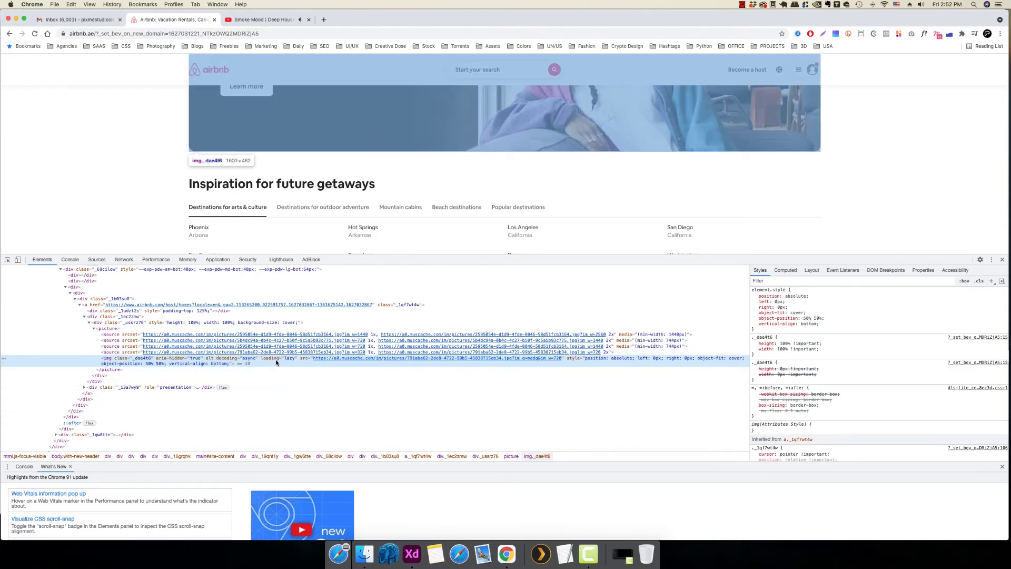
click(1002, 259)
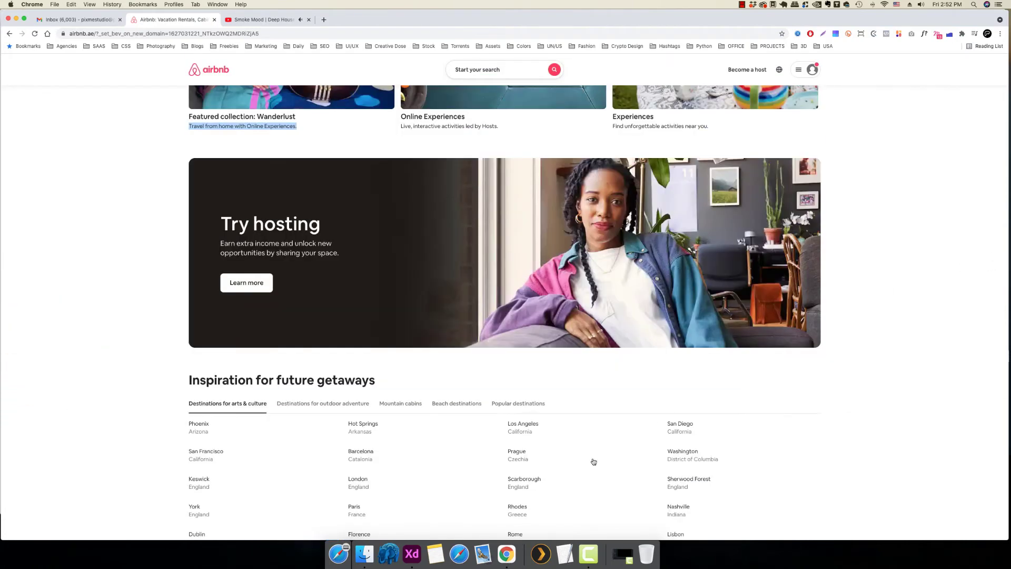
- Return to Adobe XD and copy the full-width grey rounded block above the Live anywhere heading
click(411, 554)
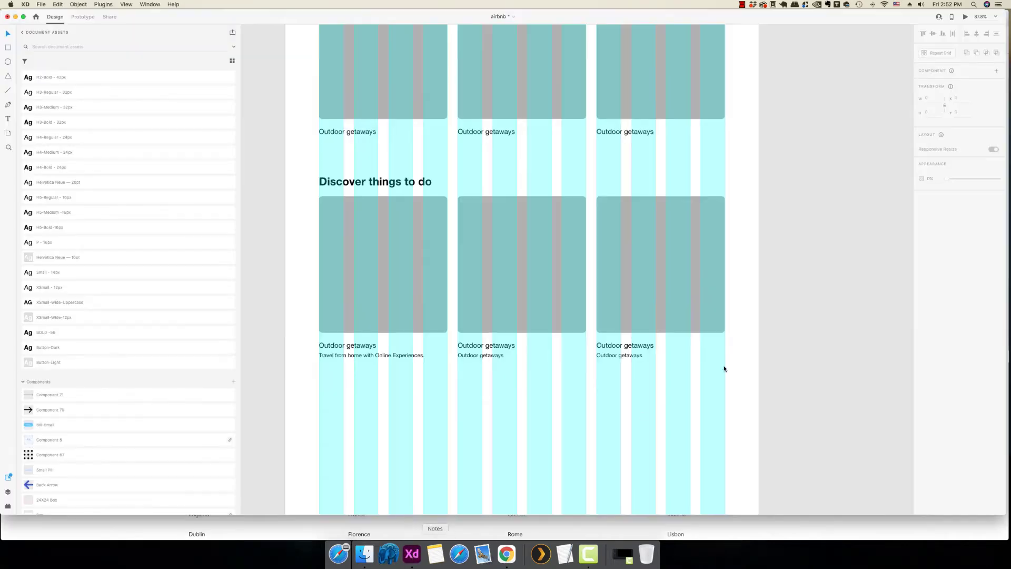
scroll(807, 342, up, 10)
click(504, 196)
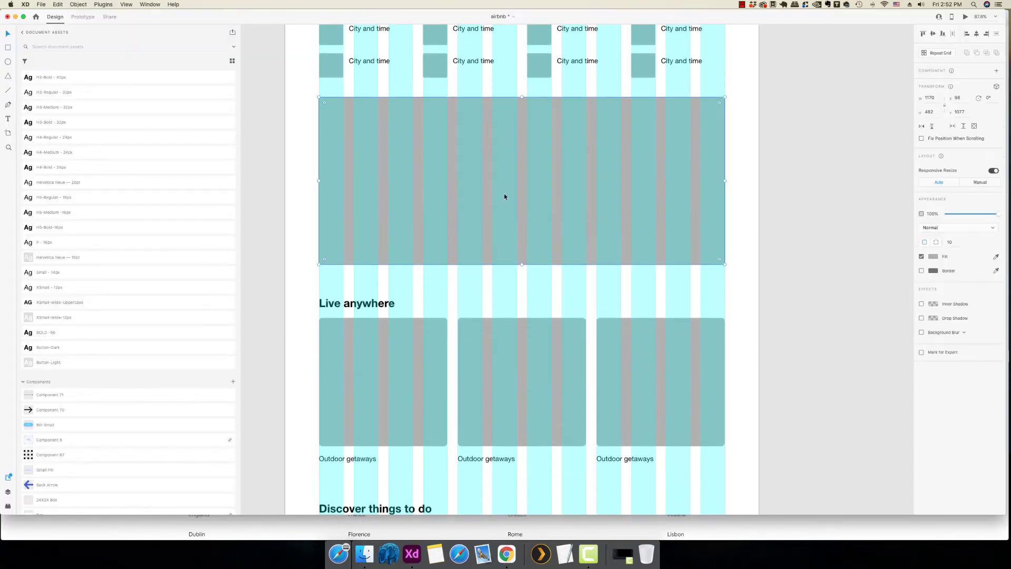
right_click(504, 193)
click(522, 209)
- Paste the full-width grey block below the Discover things to do cards and position it at y 2896
scroll(793, 338, down, 12)
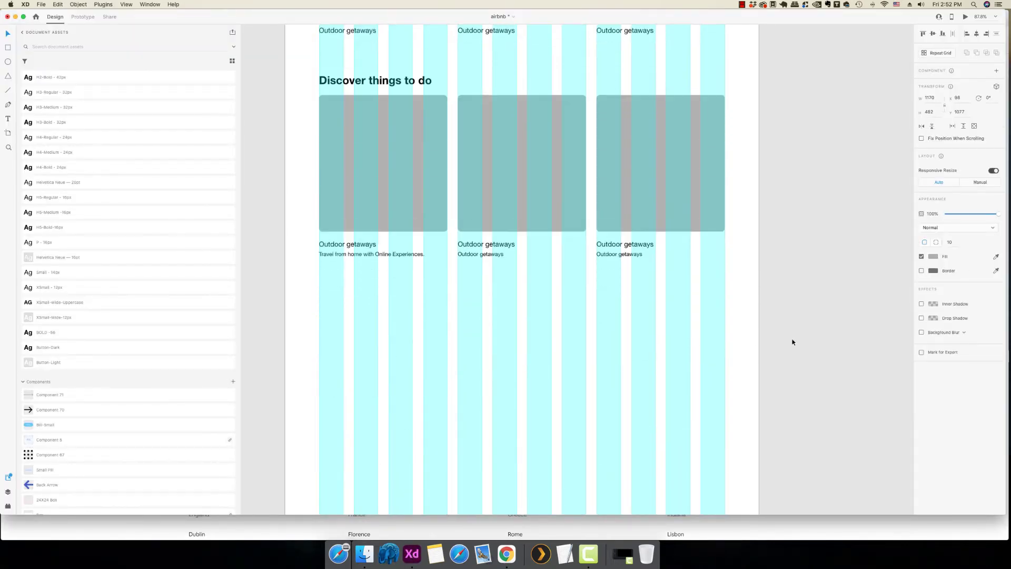
scroll(793, 342, down, 2)
click(643, 296)
right_click(652, 299)
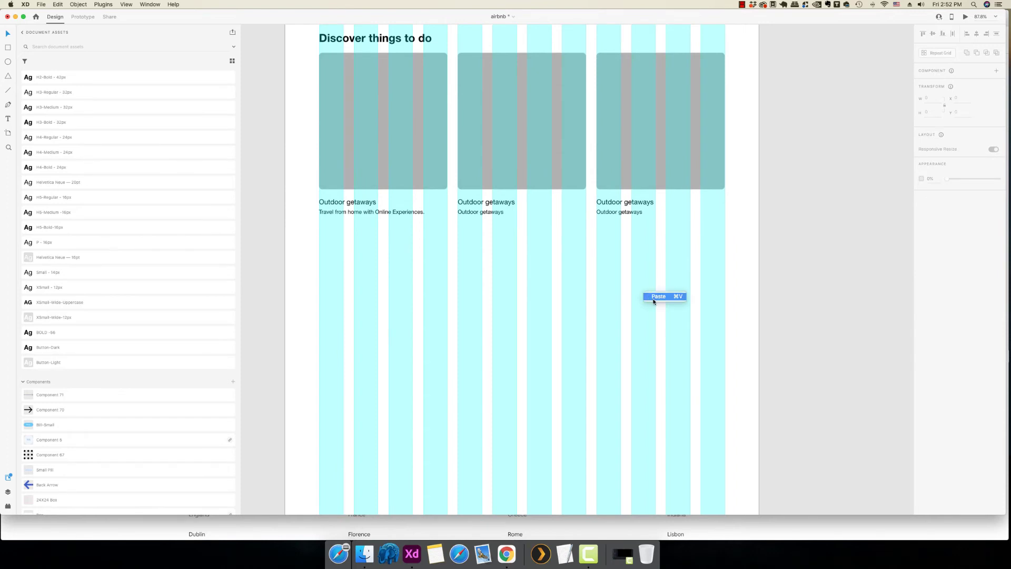
click(659, 296)
drag(543, 234, 548, 297)
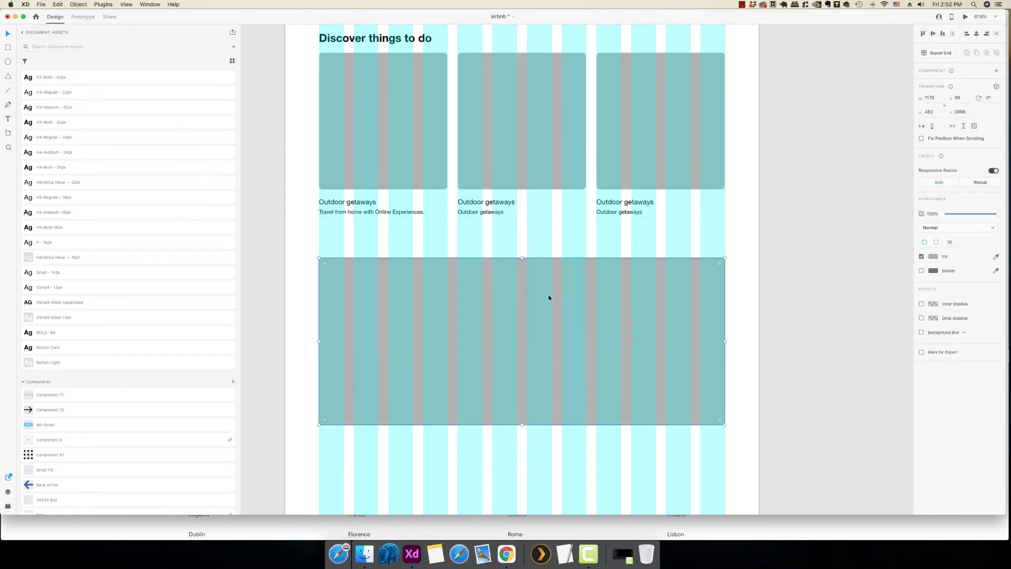
click(814, 288)
- Switch to Chrome and copy the "Inspiration for future getaways" heading from the Airbnb page
scroll(806, 281, down, 4)
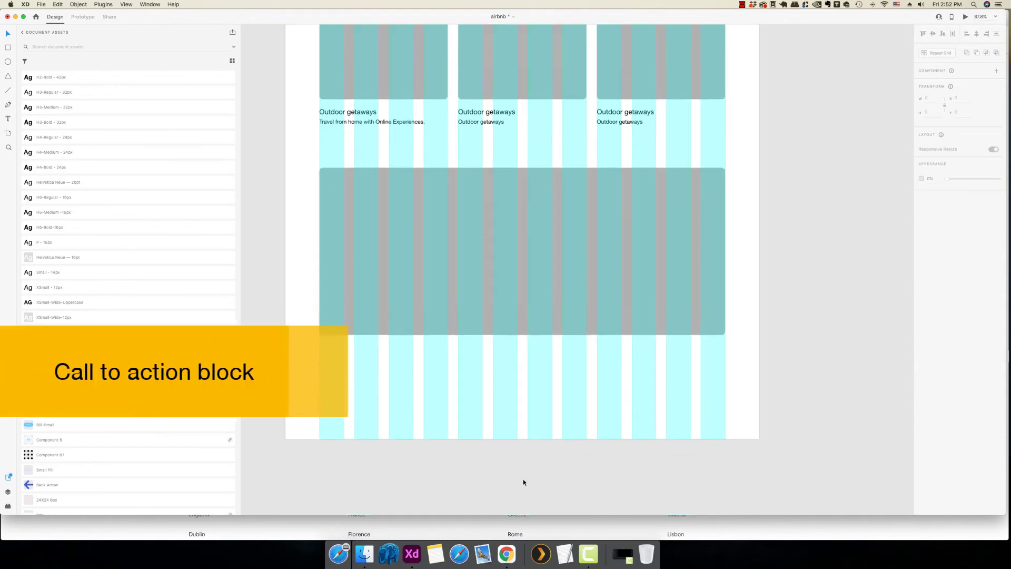
click(506, 553)
scroll(503, 419, down, 5)
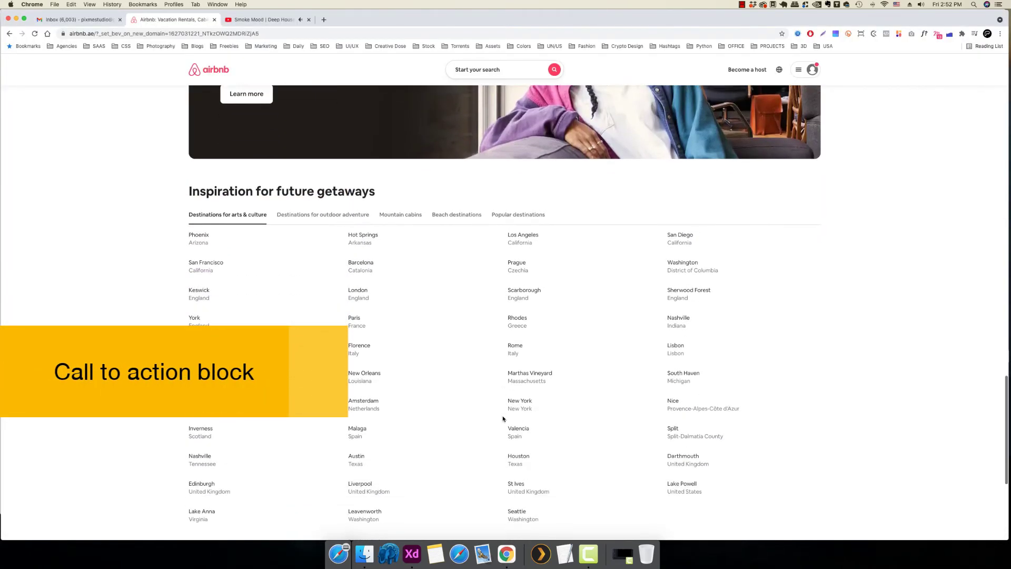
scroll(503, 419, down, 2)
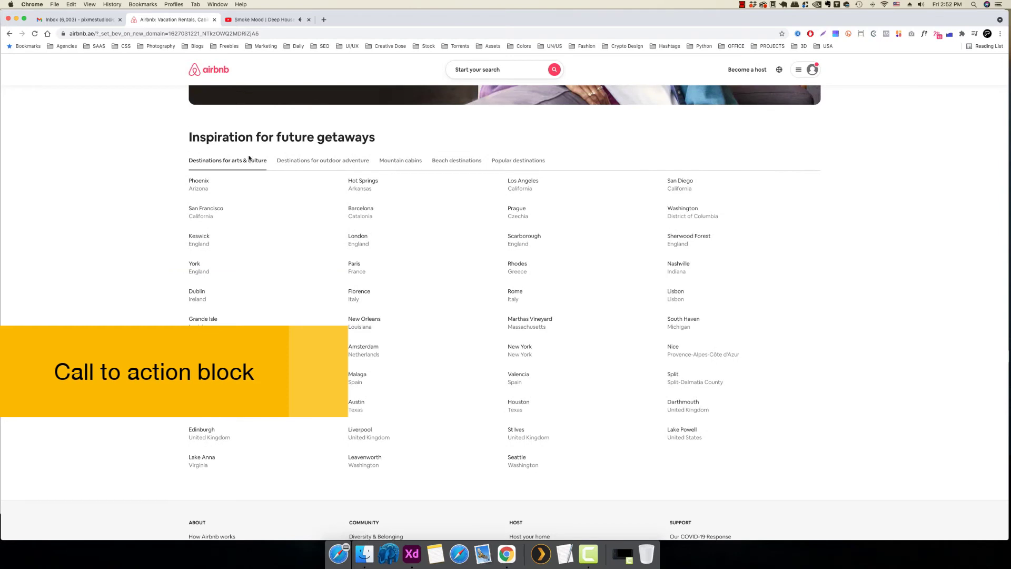
triple_click(245, 140)
key(super+c)
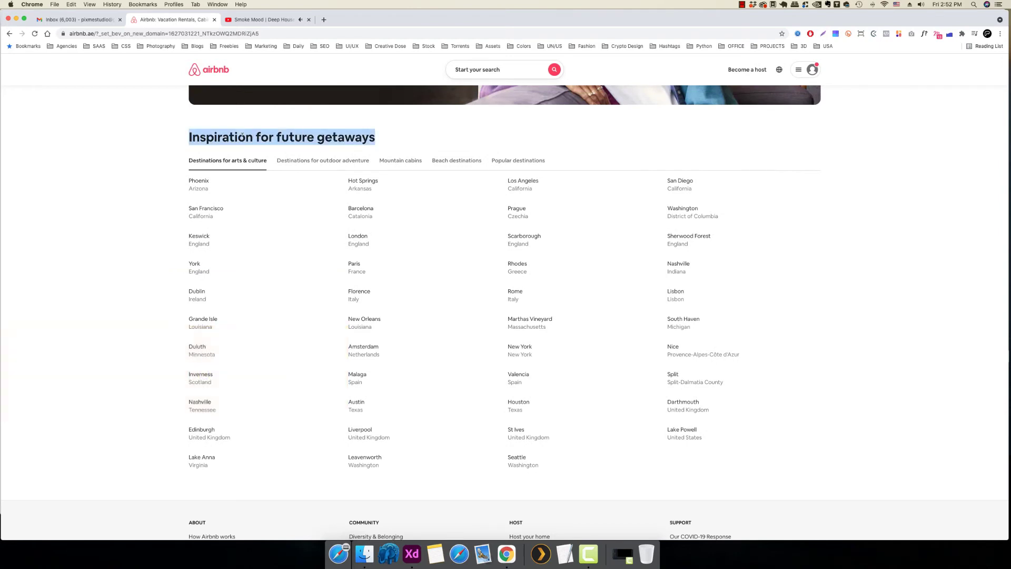
- Return to Adobe XD and extend the Airbnb artboard downward to a height of about 4260 px
click(412, 552)
scroll(482, 343, up, 5)
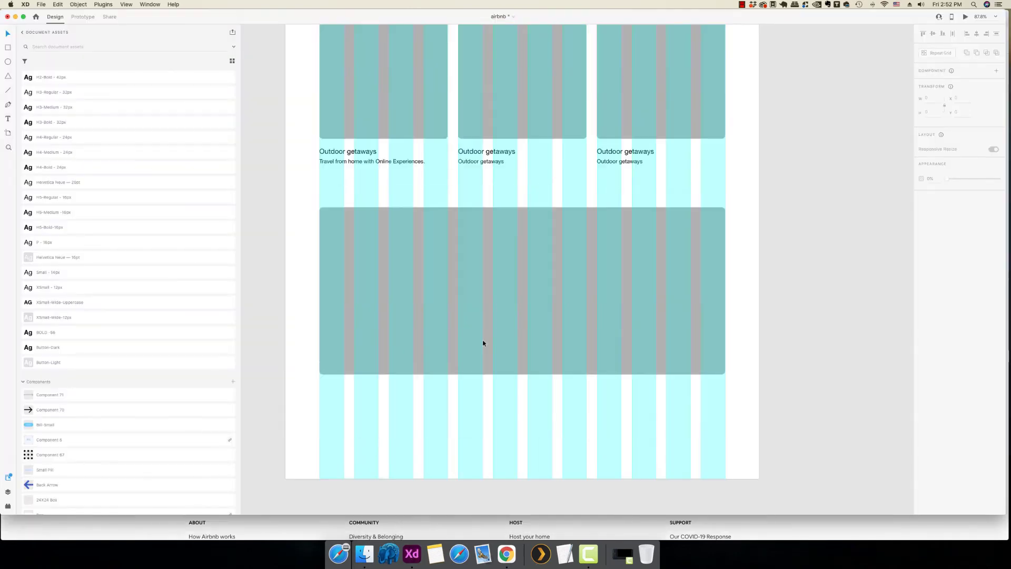
scroll(482, 343, up, 6)
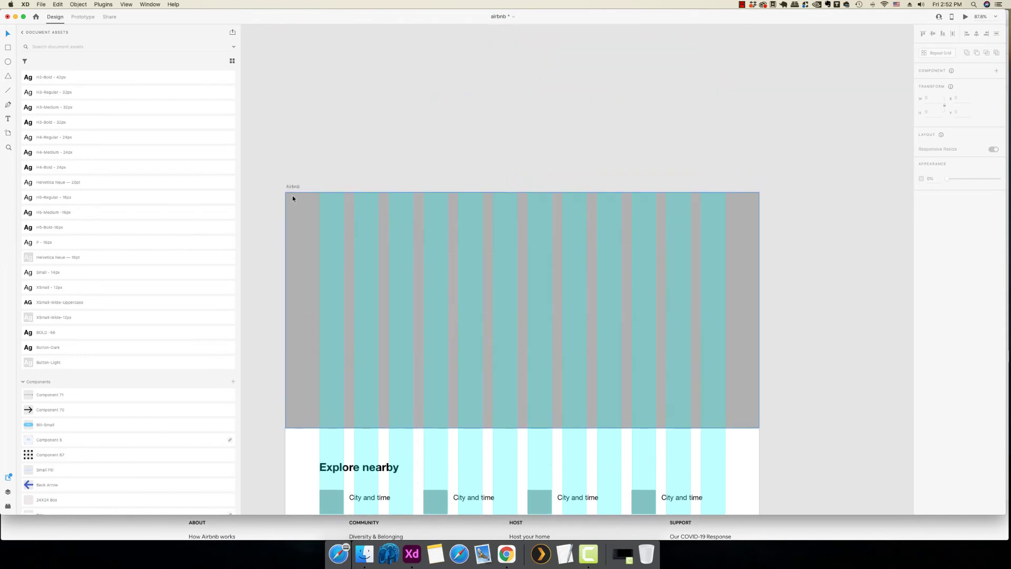
click(298, 187)
scroll(416, 290, down, 20)
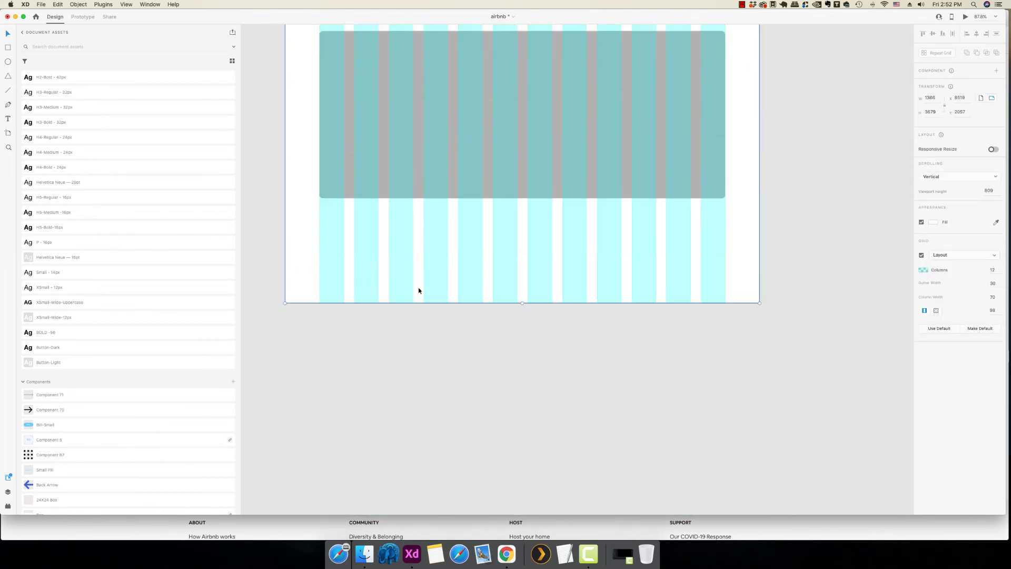
drag(523, 305, 544, 501)
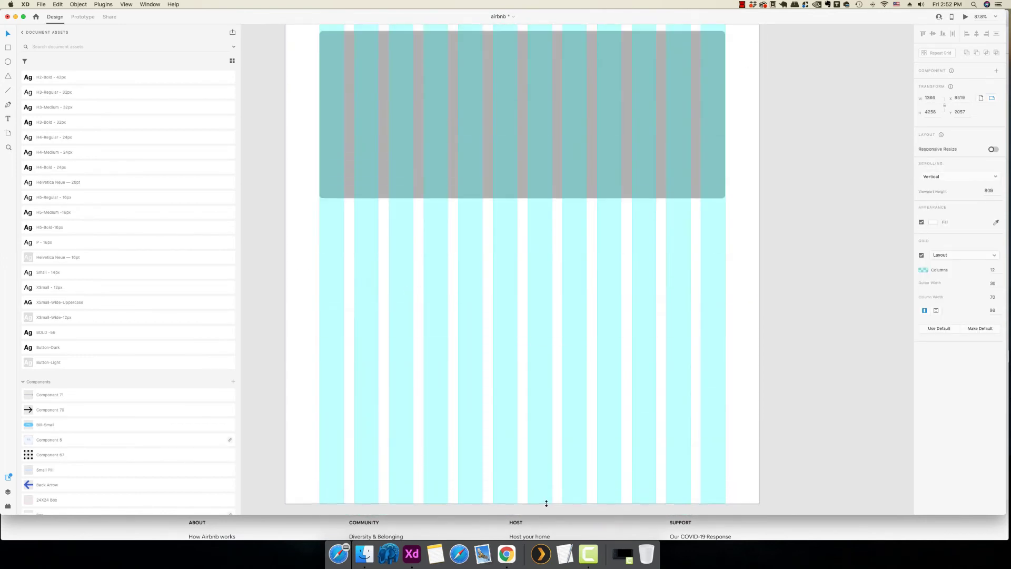
click(834, 319)
- Duplicate the "Discover things to do" heading below the lower full-width grey block, aligned with the first column at y 3476
scroll(424, 293, up, 4)
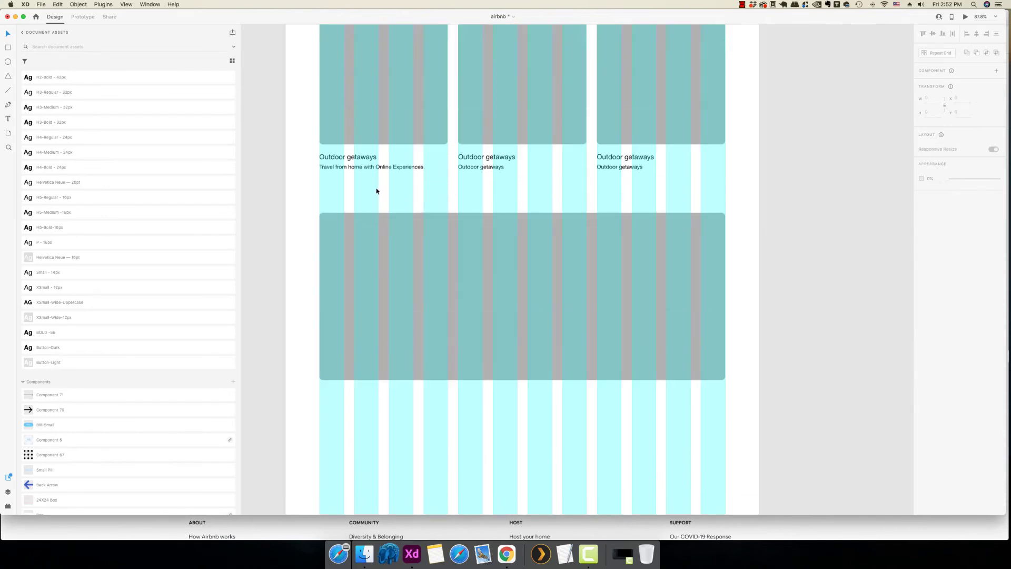
scroll(377, 200, up, 5)
right_click(395, 225)
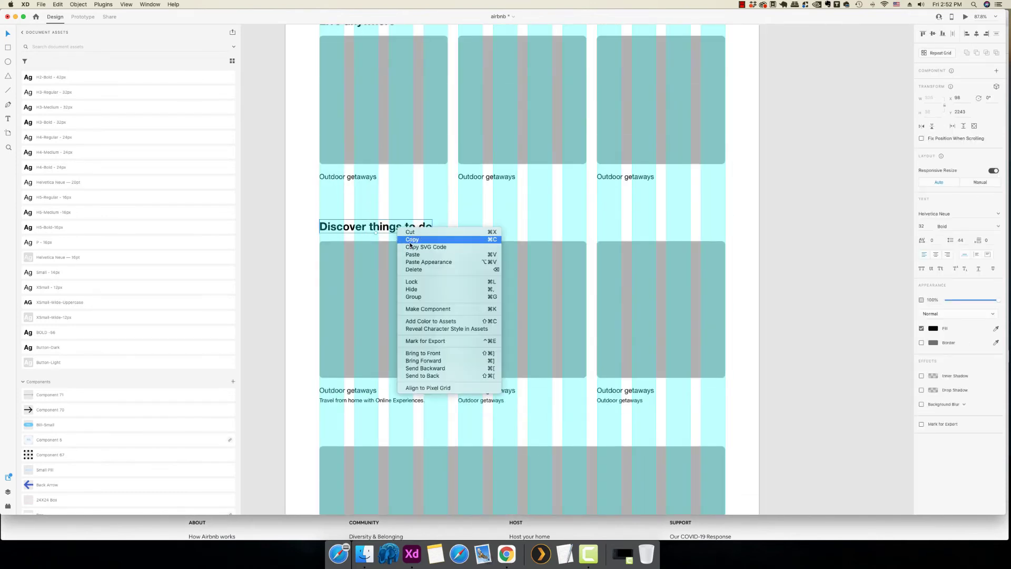
click(415, 244)
scroll(435, 203, up, 5)
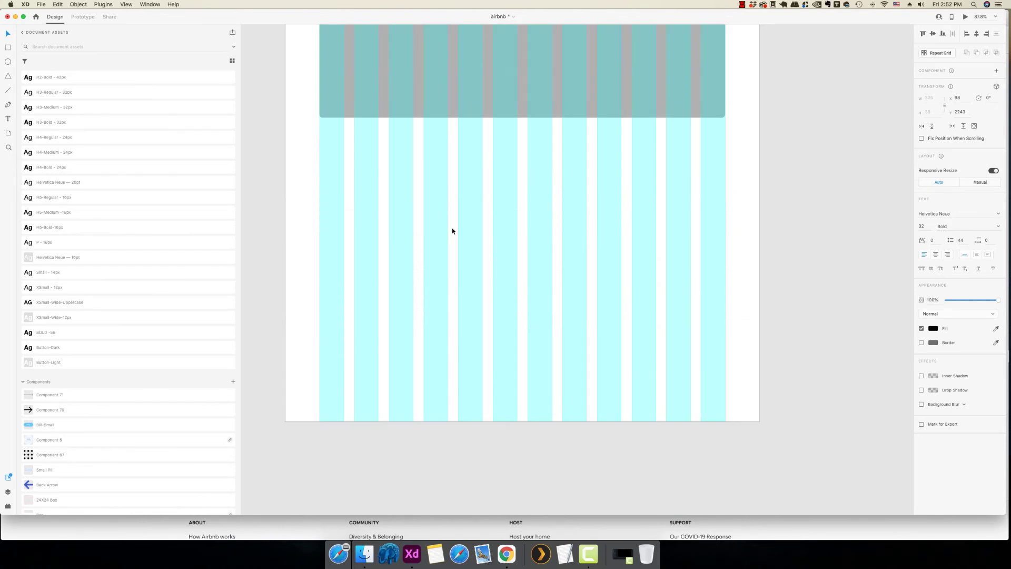
key(cmd+v)
drag(504, 223, 363, 159)
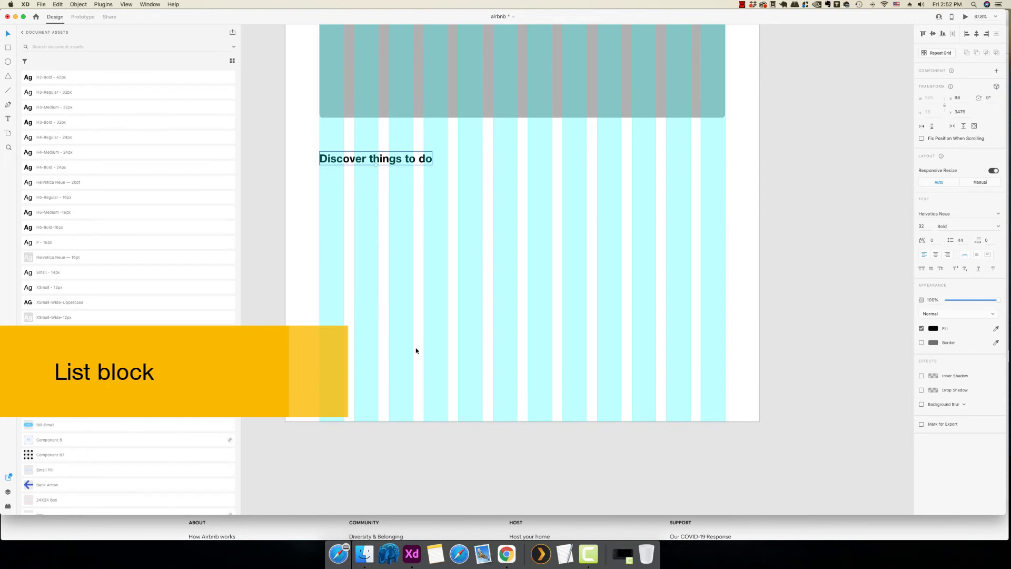
- Copy the heading again from Chrome and replace the duplicated heading's text in Adobe XD with "Inspiration for future getaways"
click(502, 562)
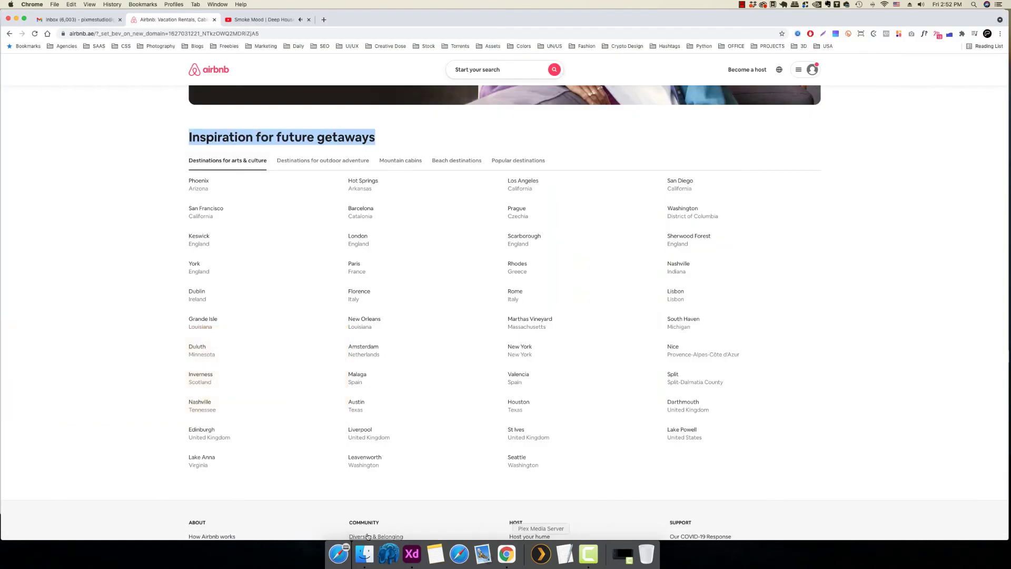
click(412, 553)
double_click(380, 166)
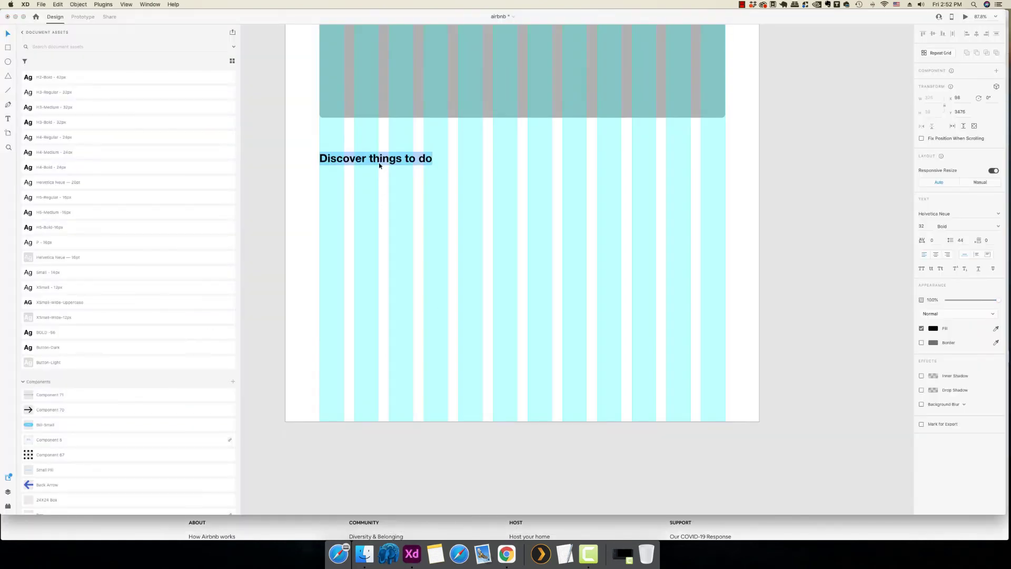
key(super+v)
key(Escape)
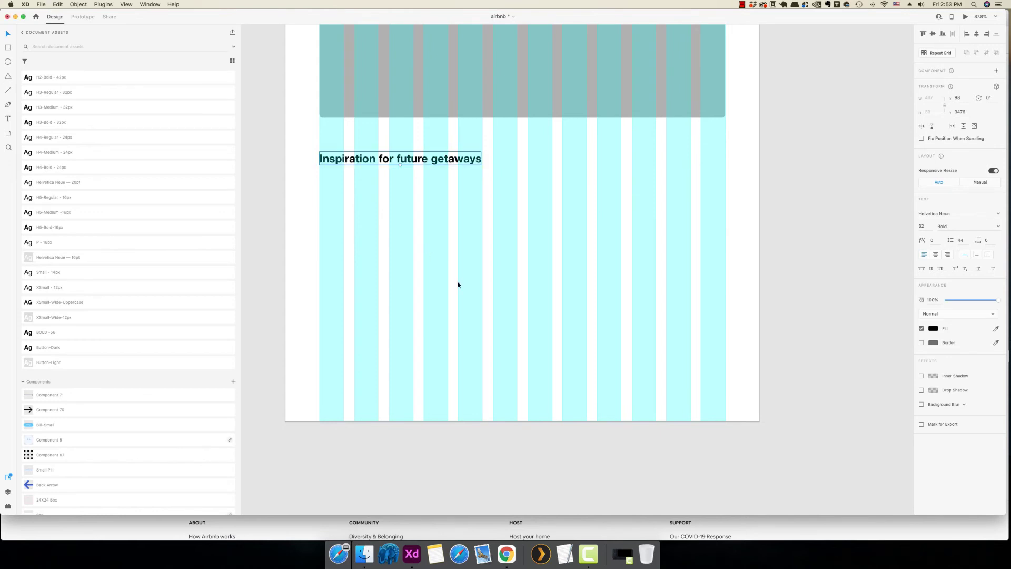
click(825, 320)
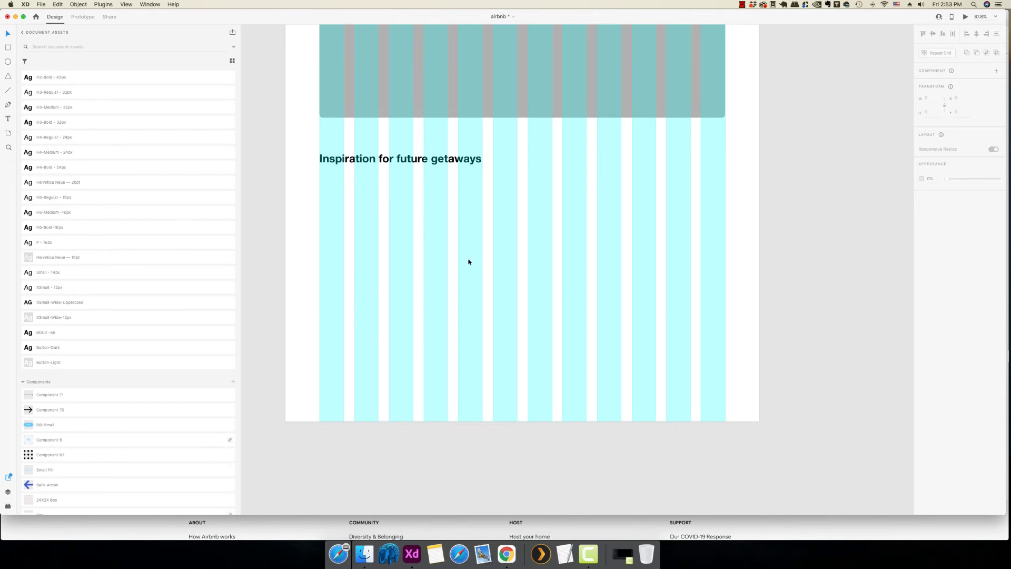
scroll(467, 259, up, 2)
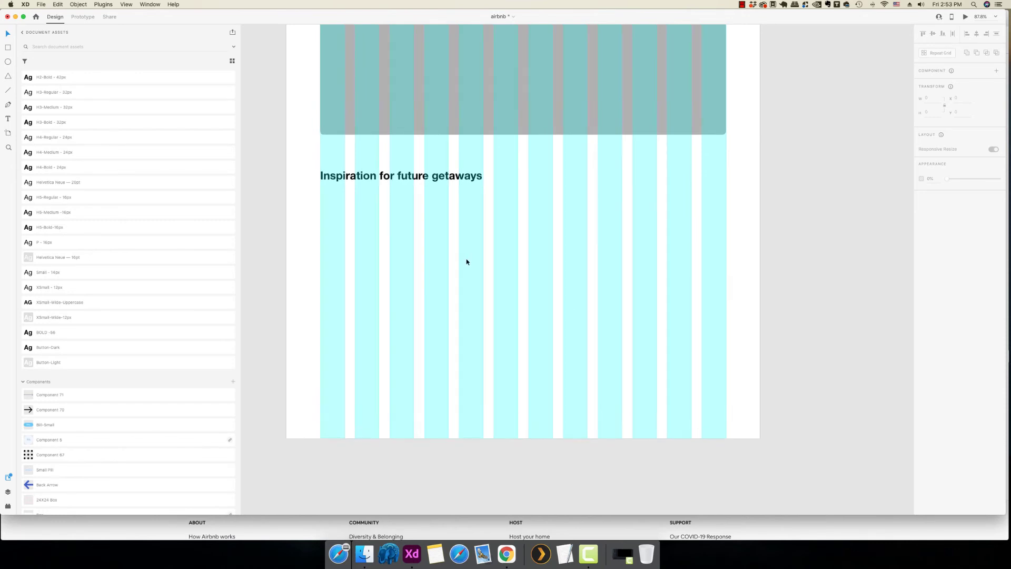
scroll(467, 261, up, 3)
scroll(468, 260, down, 2)
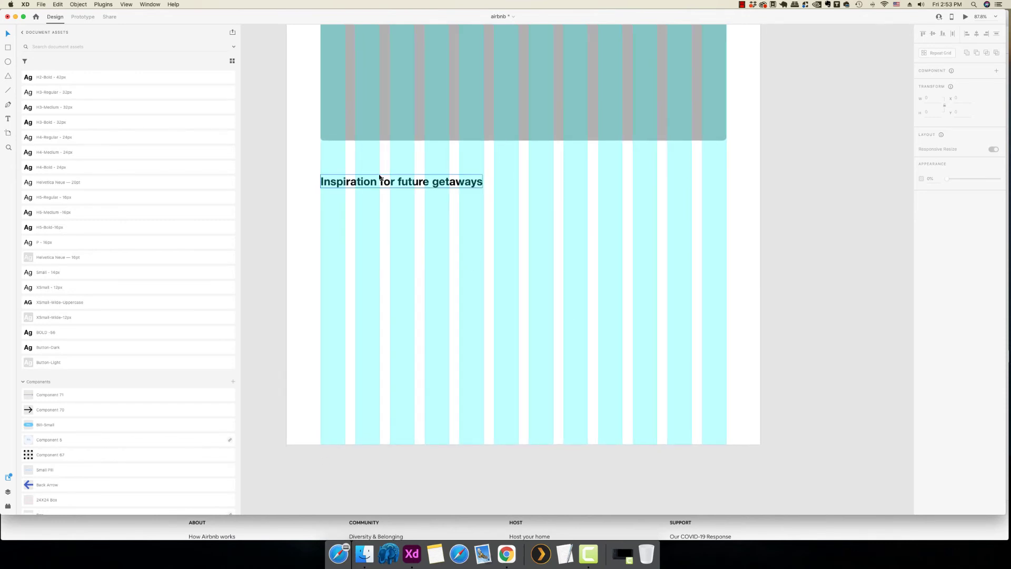
drag(379, 178, 376, 212)
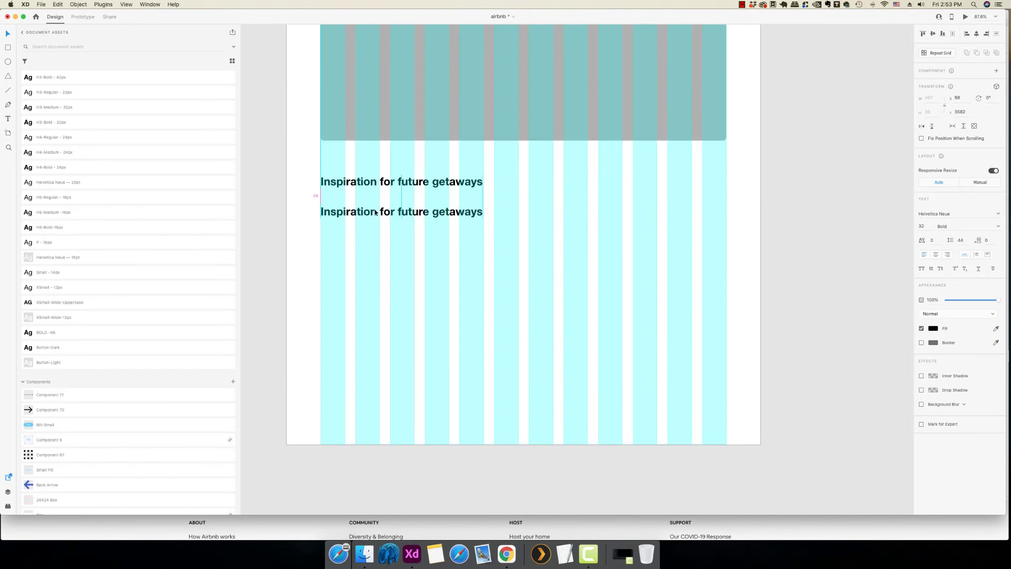
double_click(354, 211)
text(D)
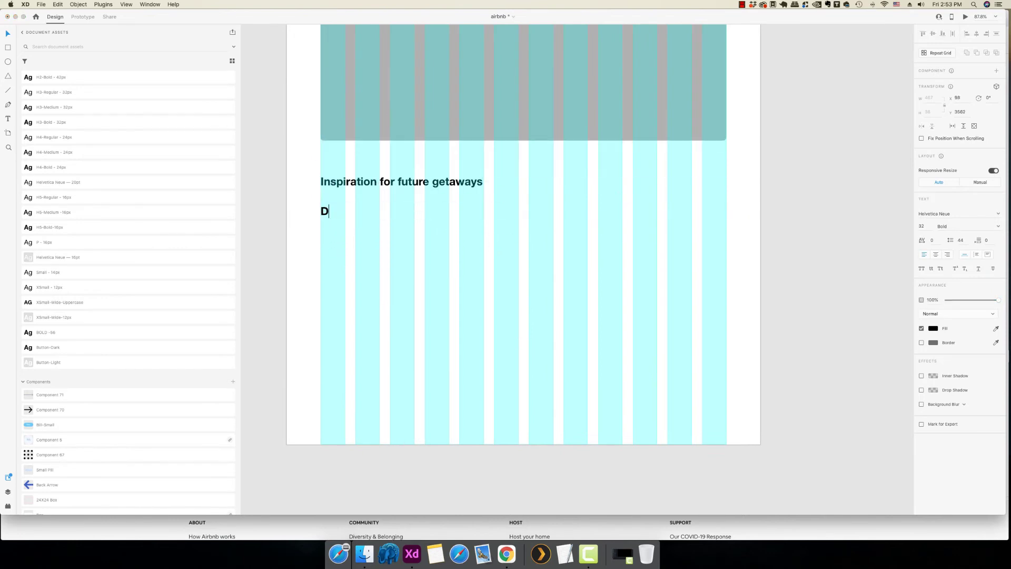
key(BackSpace)
key(BackSpace)
click(388, 379)
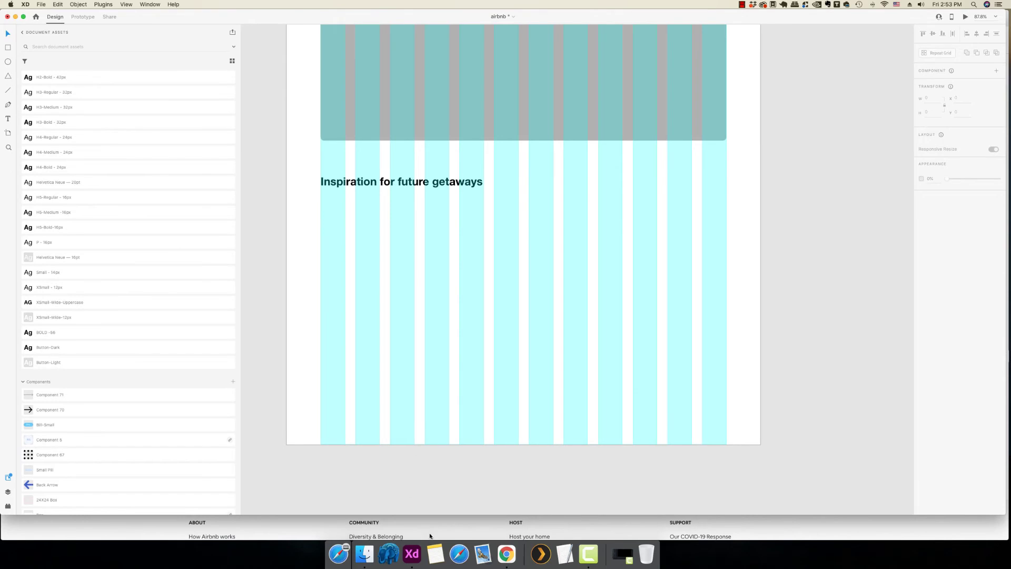
- Switch to Chrome and copy the five destination tab labels under "Inspiration for future getaways"
click(504, 557)
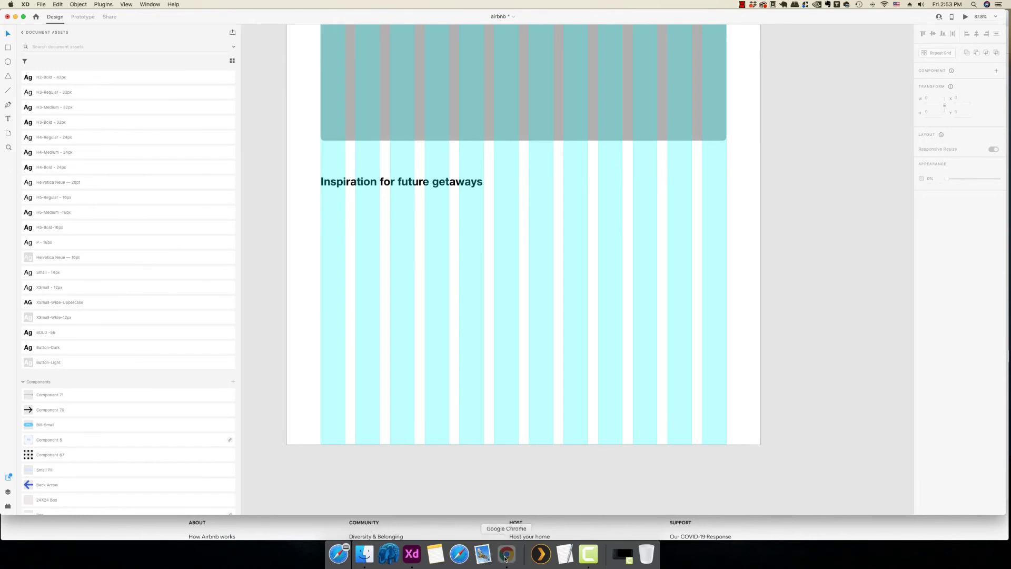
right_click(226, 162)
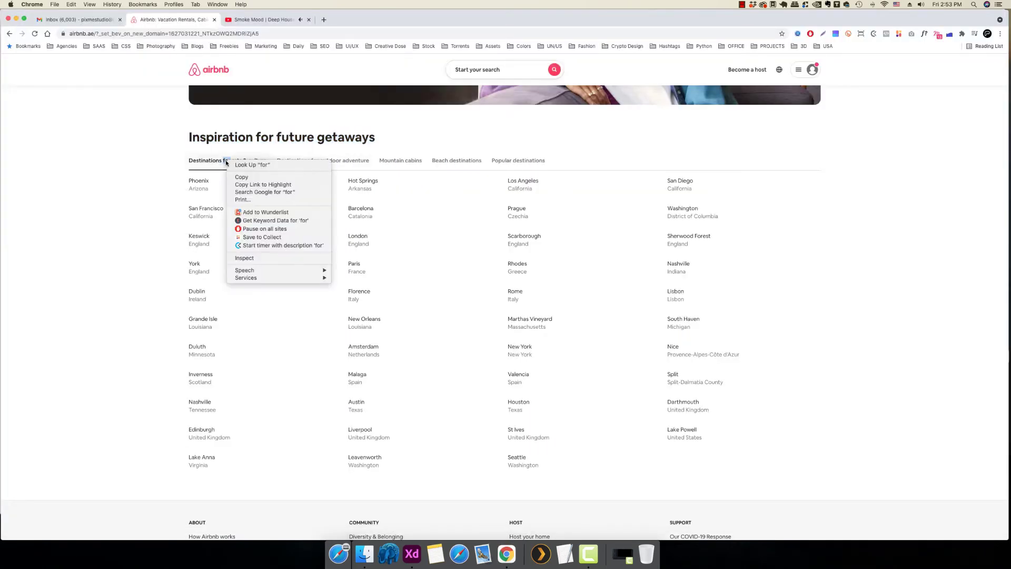
click(183, 162)
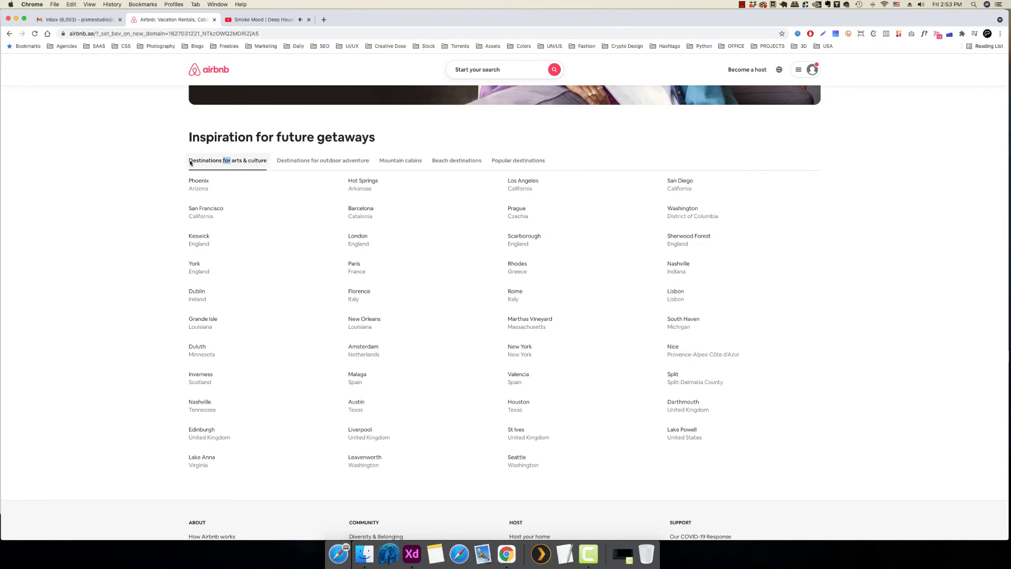
right_click(253, 162)
click(243, 160)
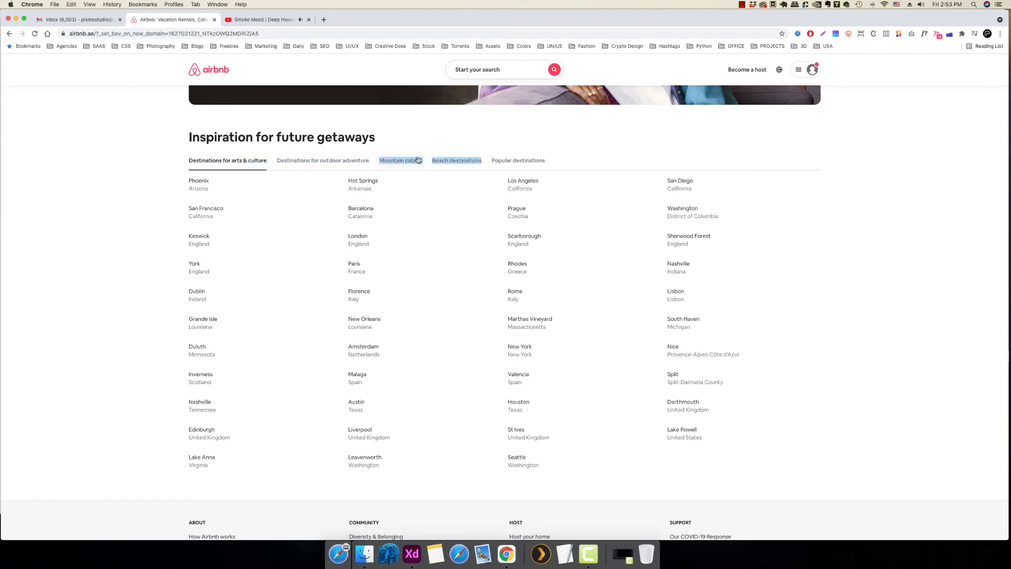
drag(563, 163, 187, 165)
right_click(208, 164)
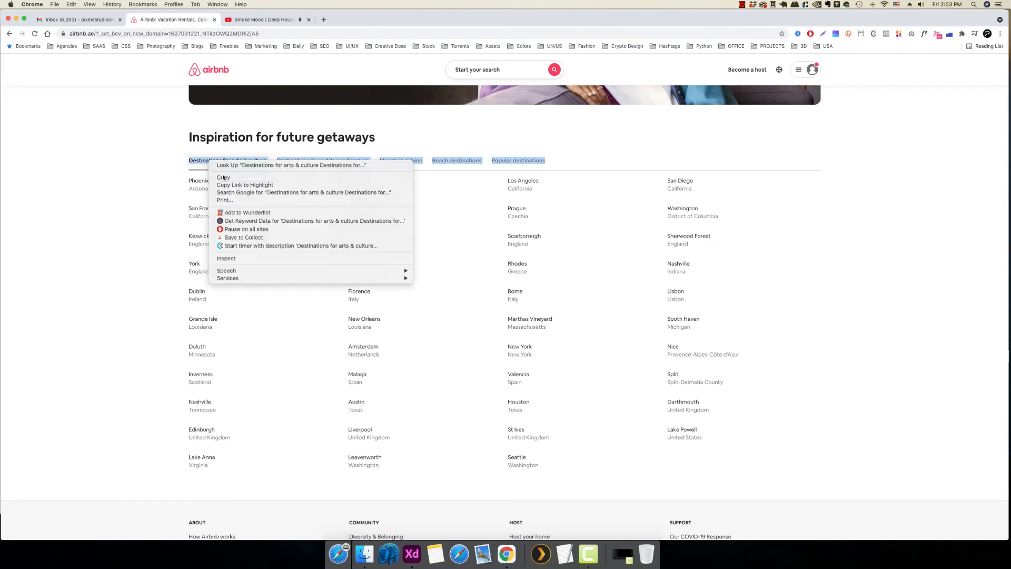
click(415, 388)
- Return to Adobe XD and paste the five copied labels as a new text block below the "Inspiration for future getaways" heading
click(412, 555)
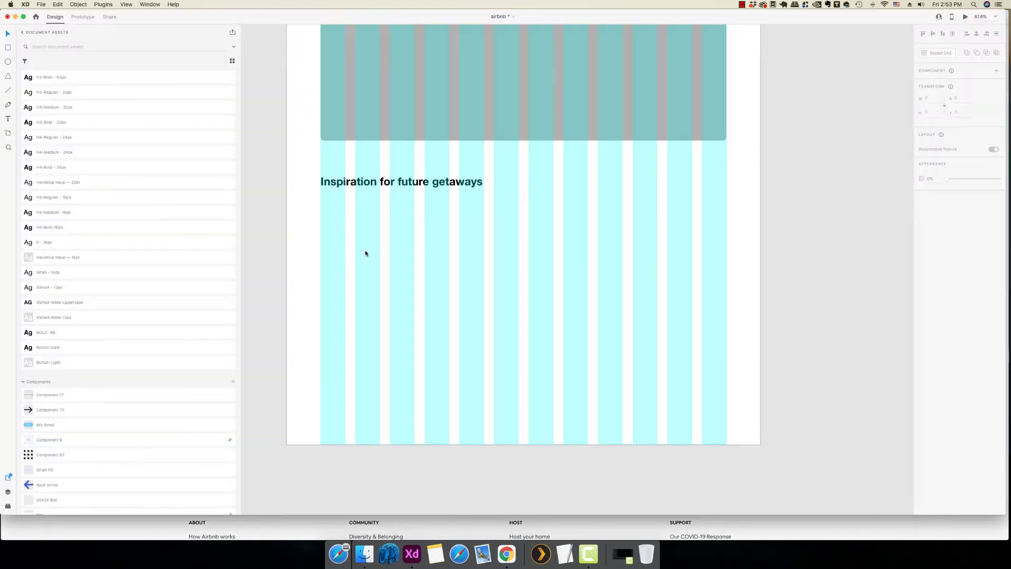
click(367, 233)
key(super+v)
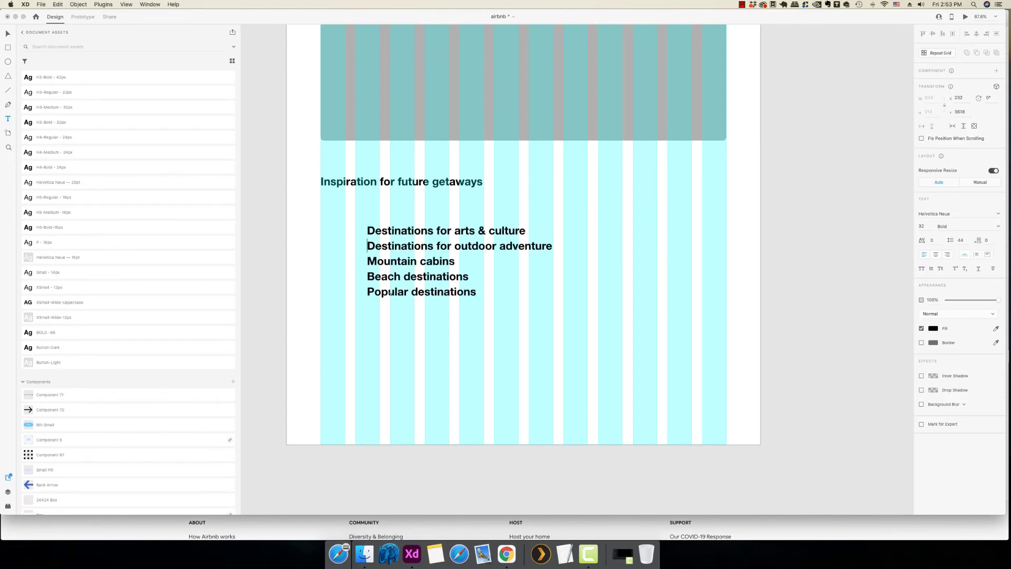
- Cut the four lines from "Destinations for outdoor adventure" to "Popular destinations" out of the text block, leaving only "Destinations for arts & culture"
key(shift+Down)
key(shift+Down)
key(shift+Down)
key(shift+Down)
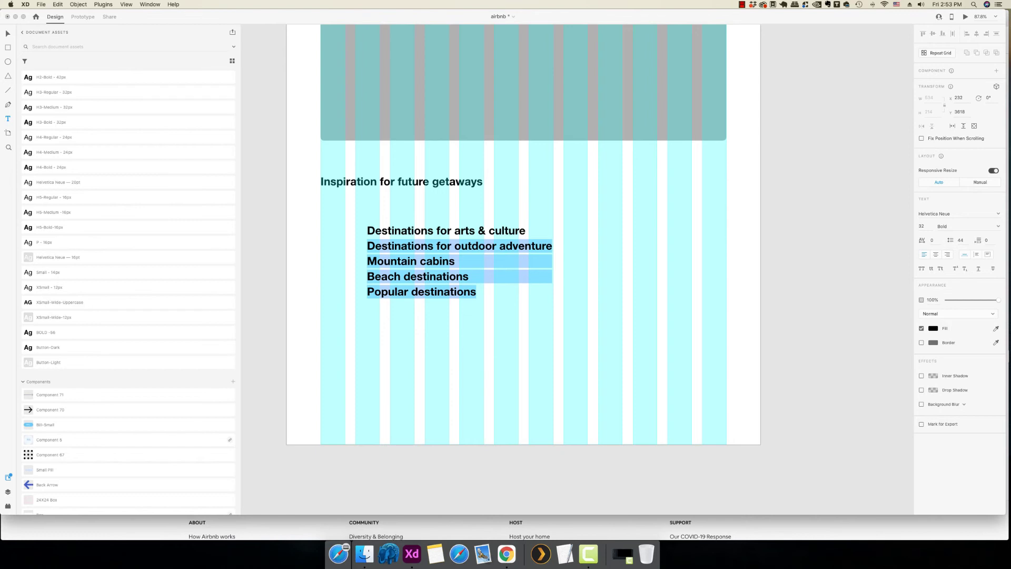
click(433, 261)
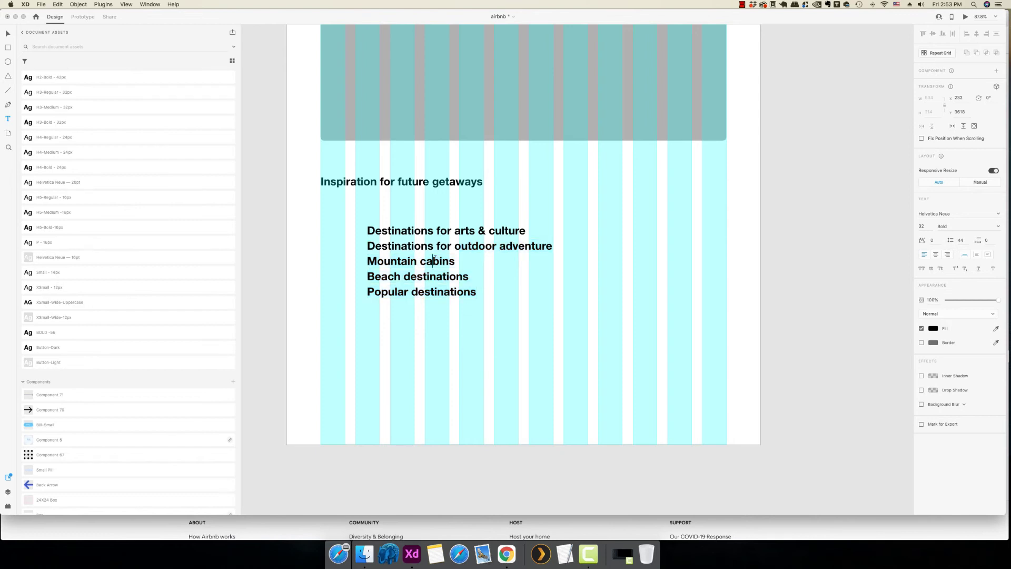
key(super+a)
click(436, 261)
drag(367, 246, 530, 316)
key(super+c)
key(BackSpace)
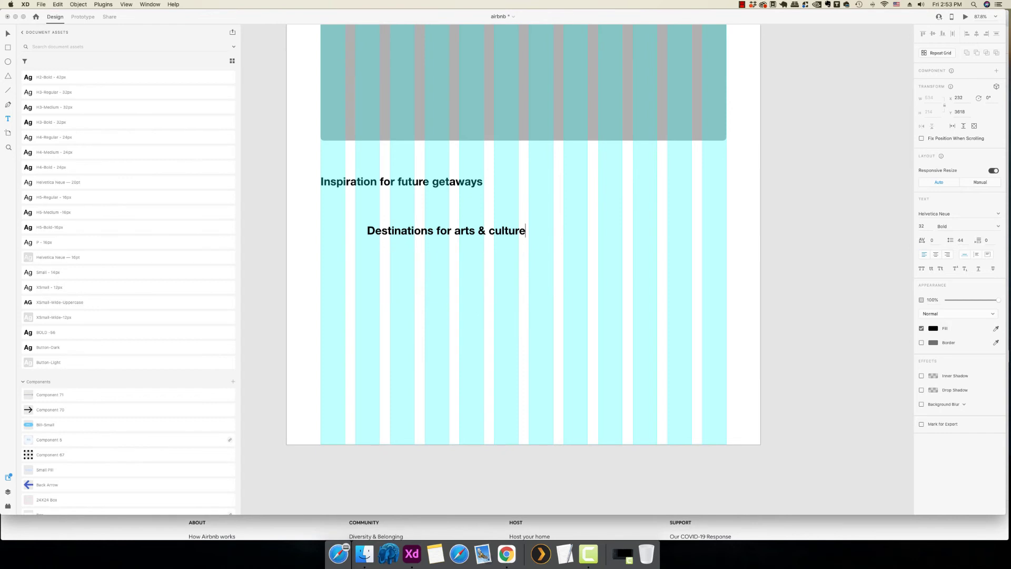
- Align "Destinations for arts & culture" with the first column under the heading and apply the H5-Regular character style
key(Escape)
drag(413, 232, 367, 212)
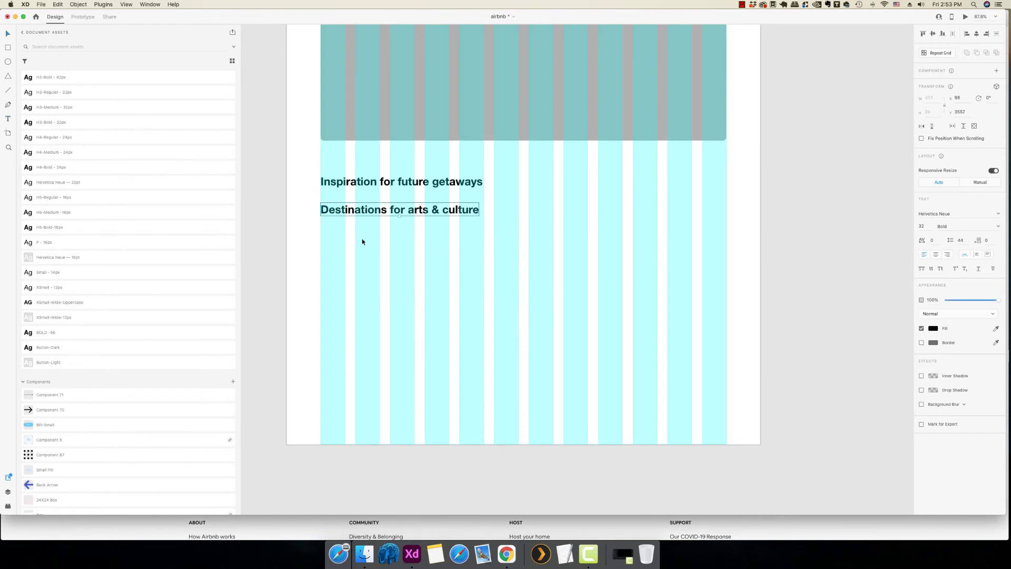
click(82, 199)
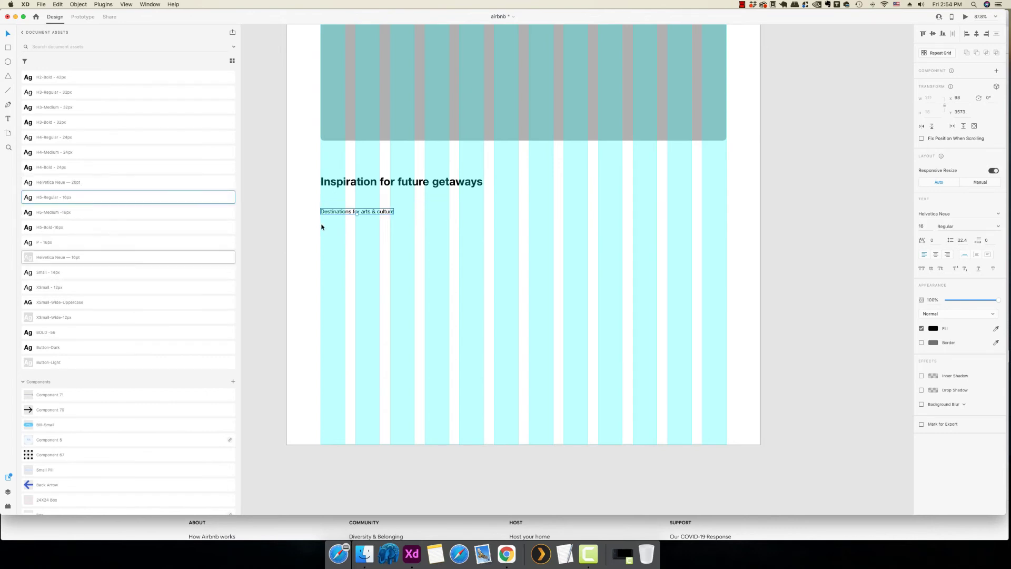
- Duplicate the "Destinations for arts & culture" label across the page to make a row of five at y 3582
drag(374, 215, 702, 210)
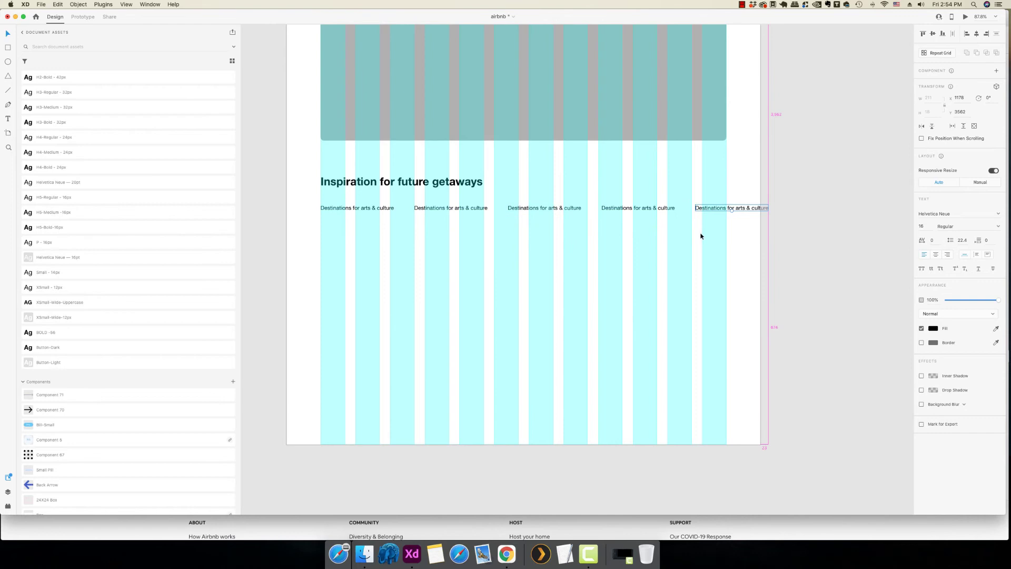
click(801, 259)
click(449, 208)
shift+click(514, 208)
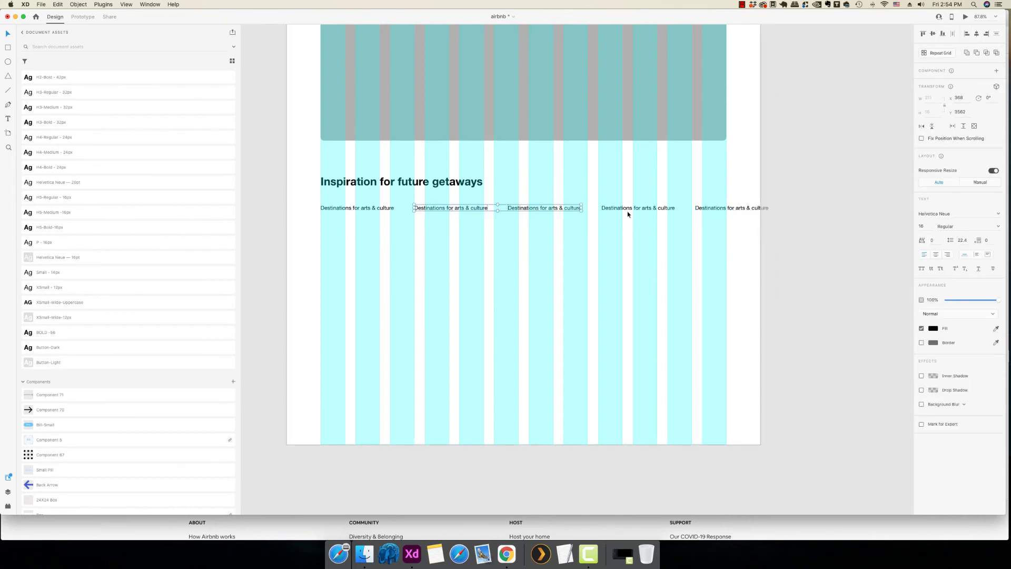
click(625, 216)
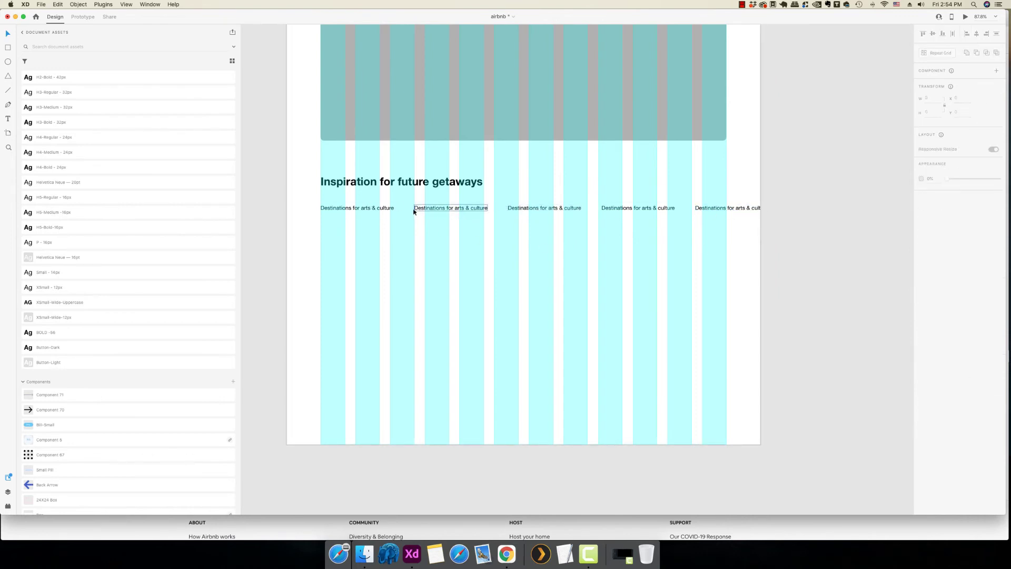
- Move the four label copies closer together so the row fits the column grid, and distribute all five labels horizontally
drag(456, 208, 448, 209)
drag(534, 208, 510, 208)
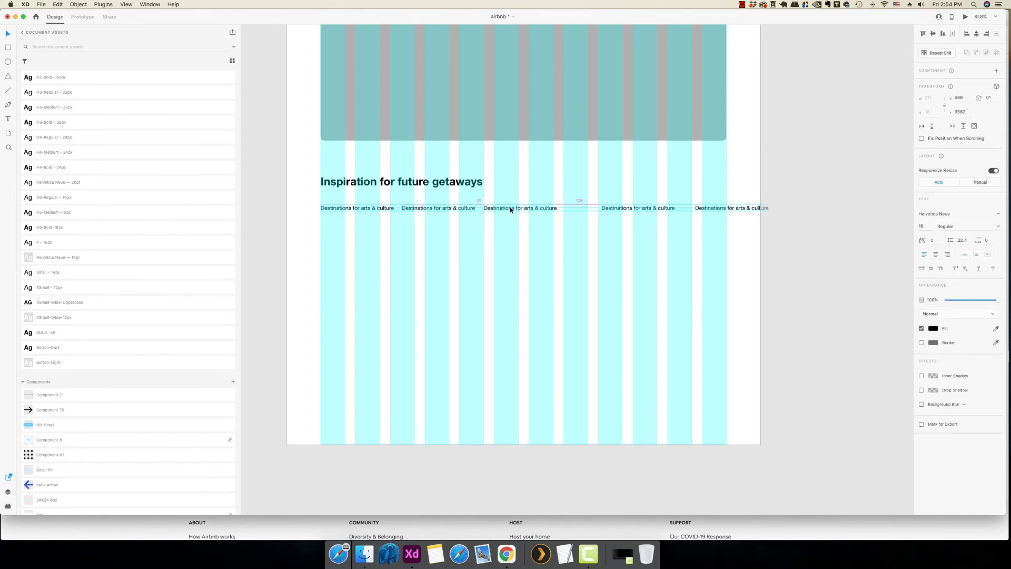
drag(646, 209, 616, 209)
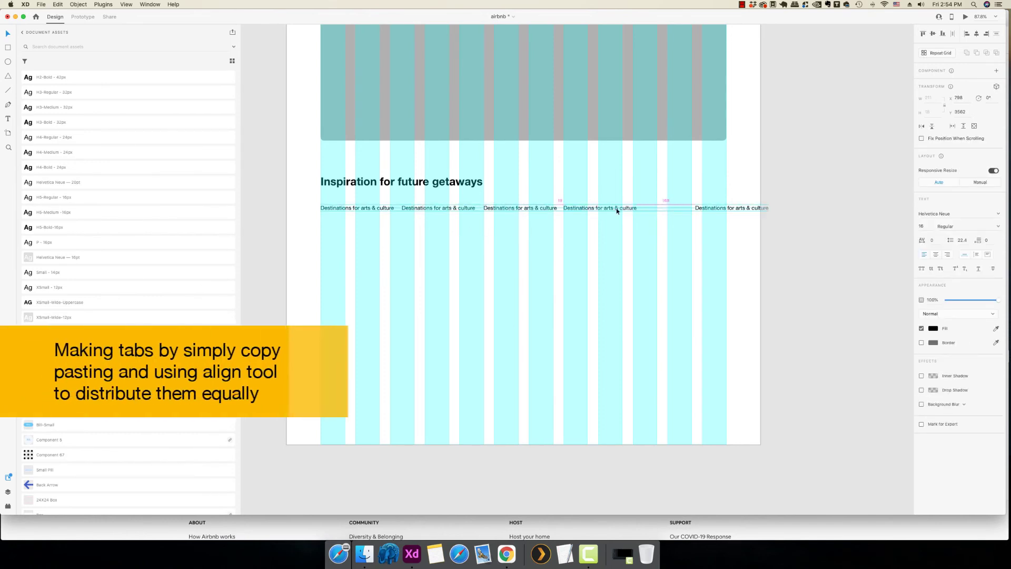
drag(744, 208, 319, 200)
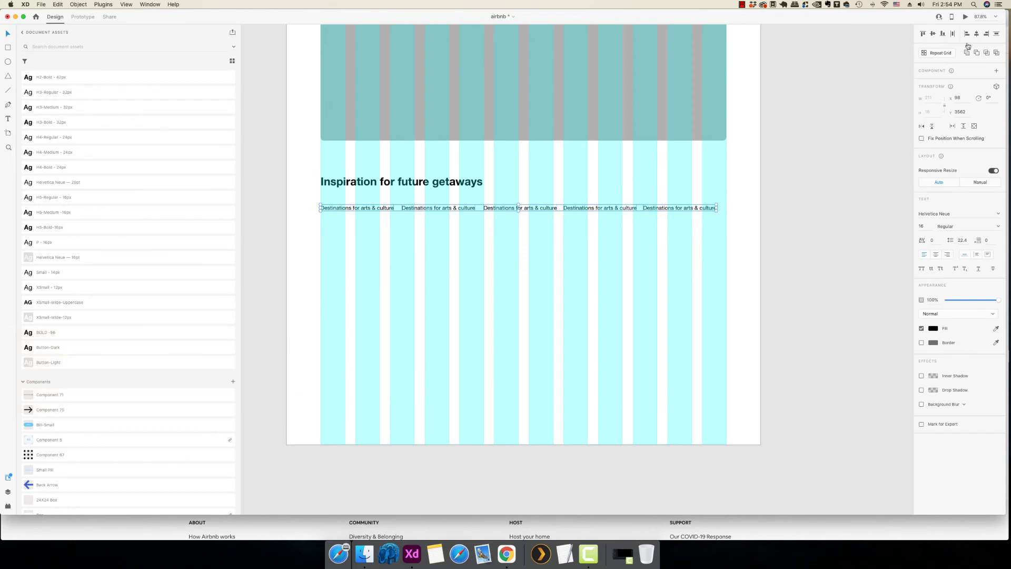
click(954, 34)
click(768, 256)
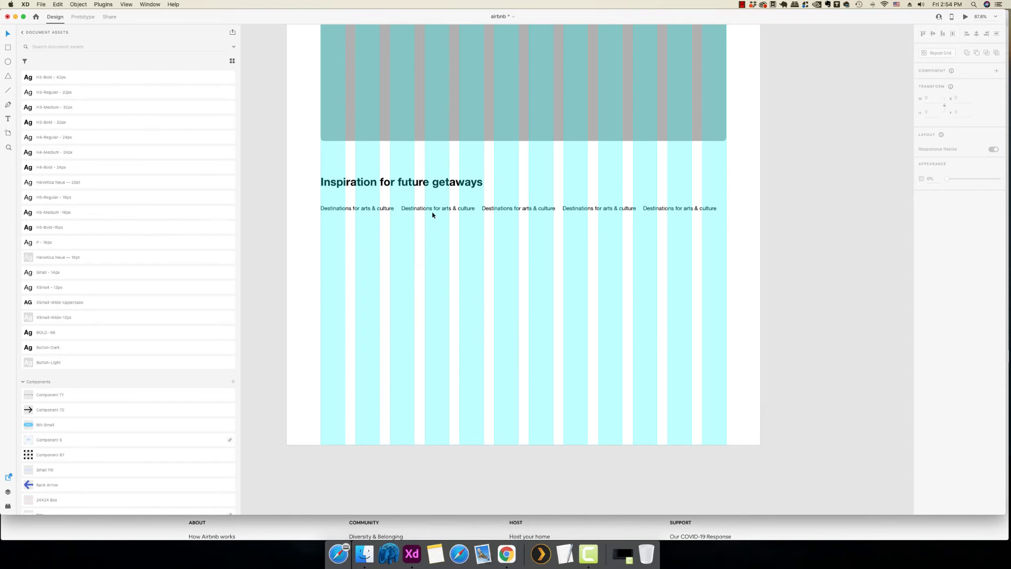
- Paste the four cut lines below the row and replace the second label's text with "Destinations for outdoor adventure"
click(444, 286)
key(super+v)
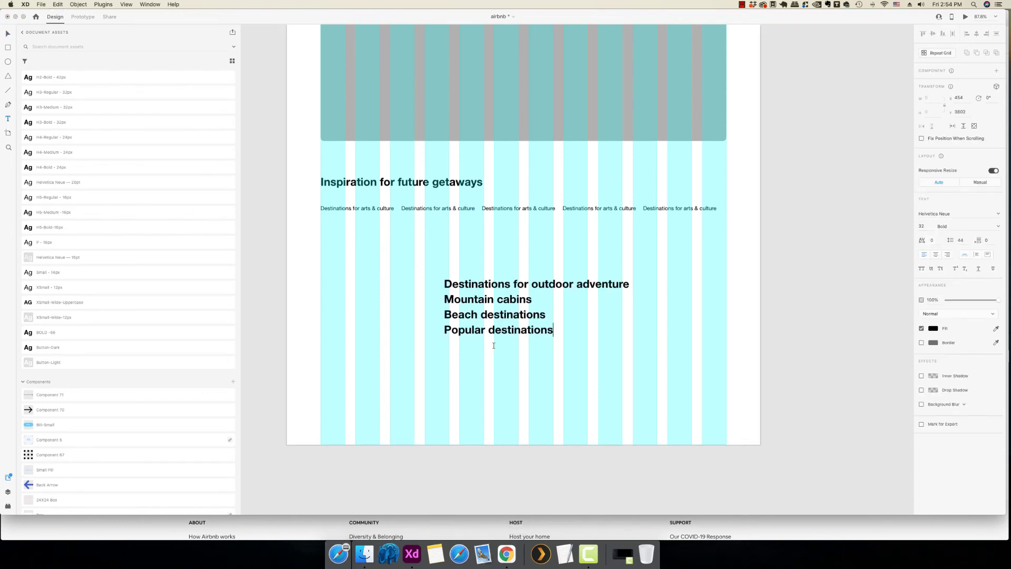
triple_click(488, 279)
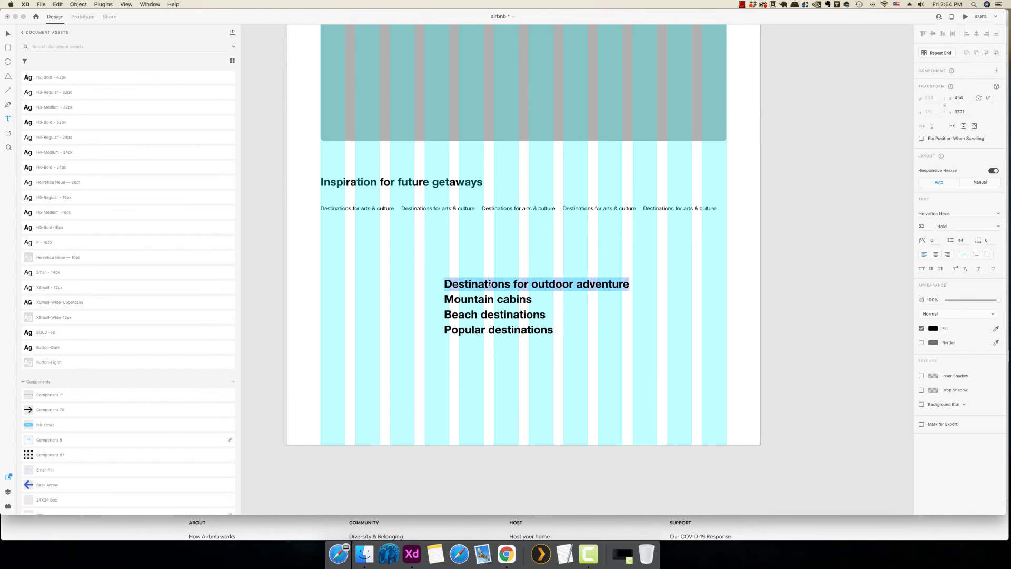
key(super+c)
key(Escape)
double_click(439, 208)
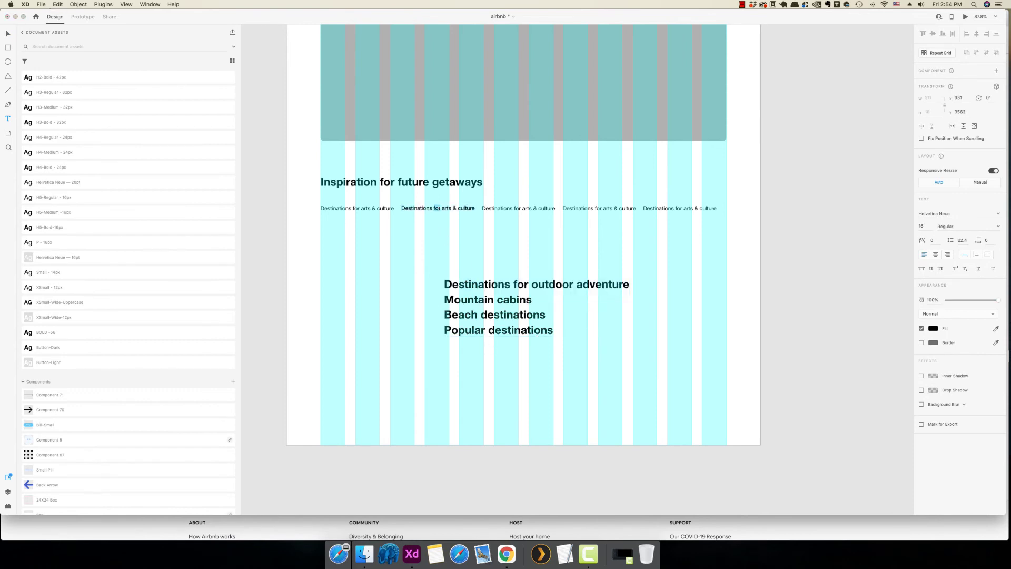
key(super+v)
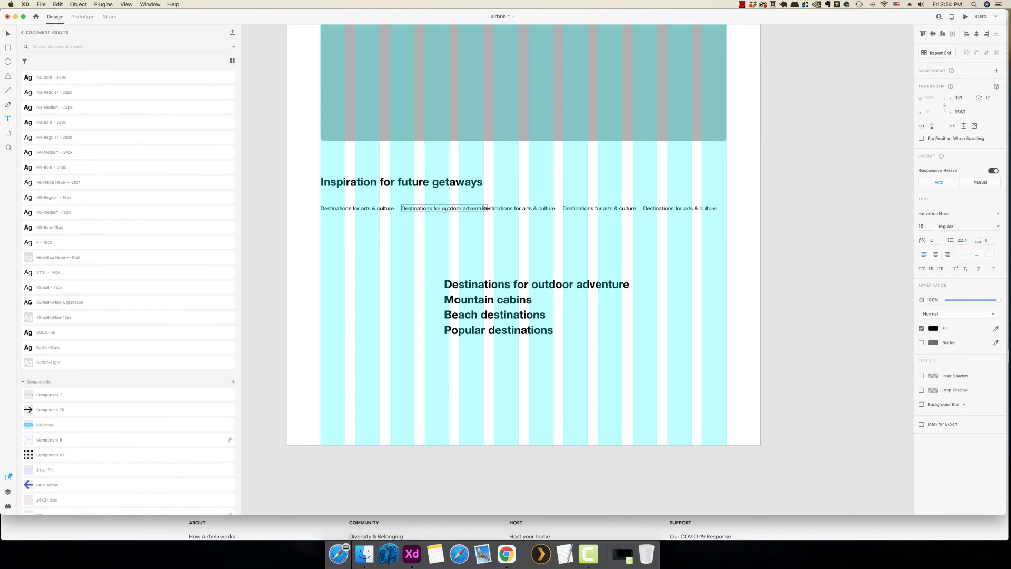
- Copy "Mountain cabins" from the pasted list and replace the third label's text with it
click(482, 304)
double_click(483, 305)
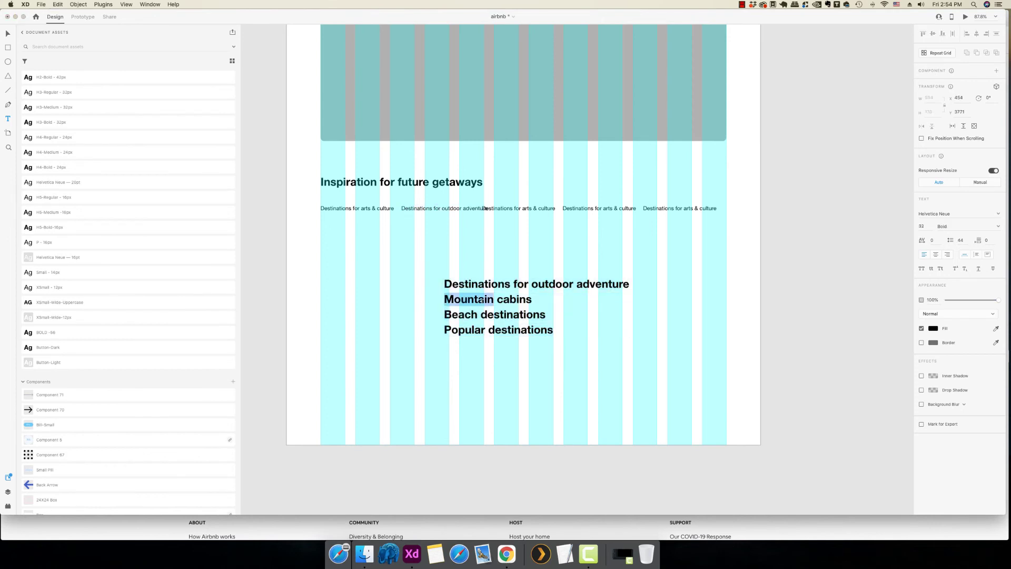
drag(482, 304, 531, 301)
key(Escape)
double_click(536, 211)
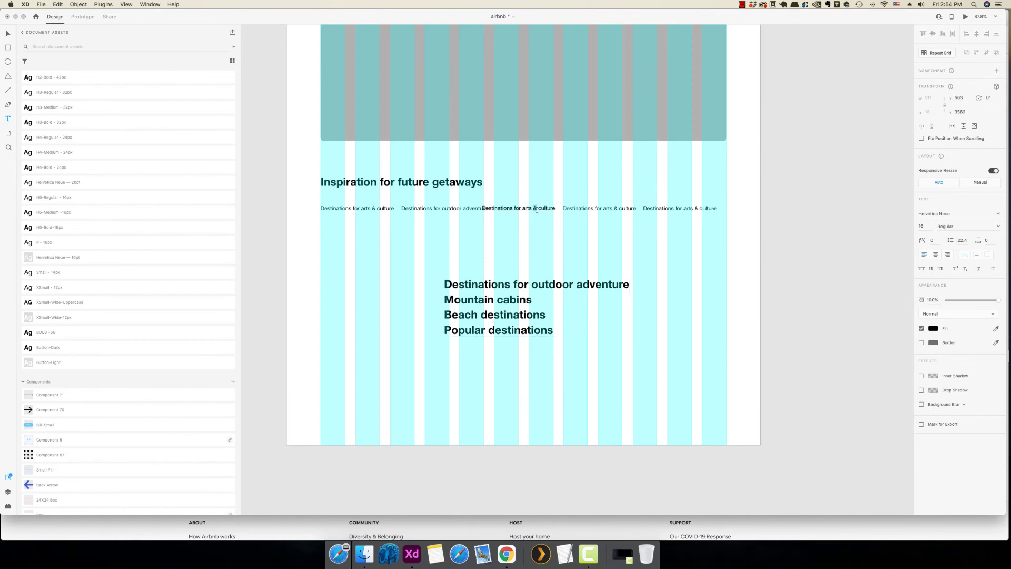
key(super+a)
key(super+v)
- Copy "Beach destinations" from the pasted list and replace the fourth label's text with it
click(492, 314)
double_click(492, 314)
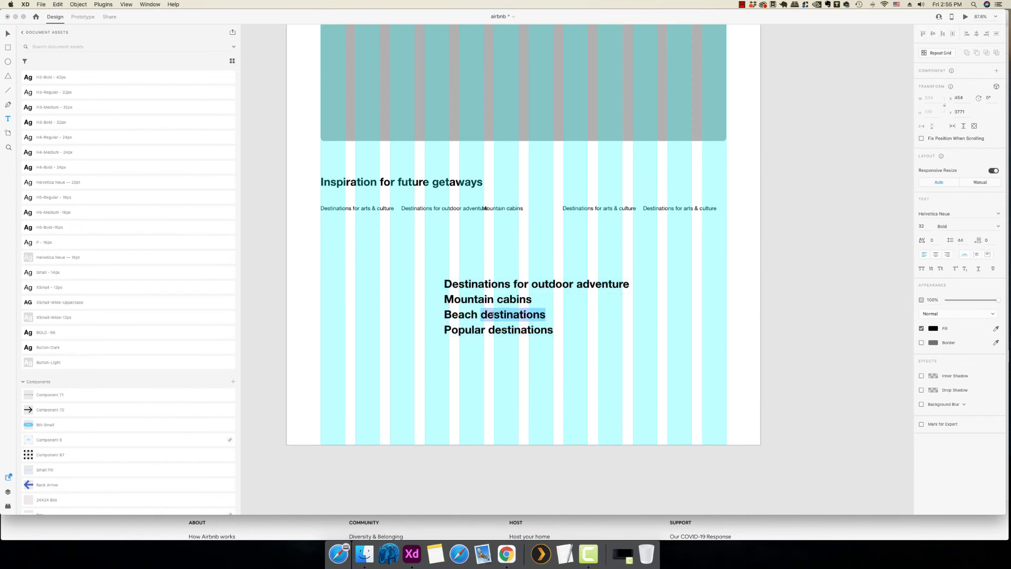
key(super+a)
triple_click(492, 315)
key(super+c)
double_click(562, 215)
key(super+a)
key(super+v)
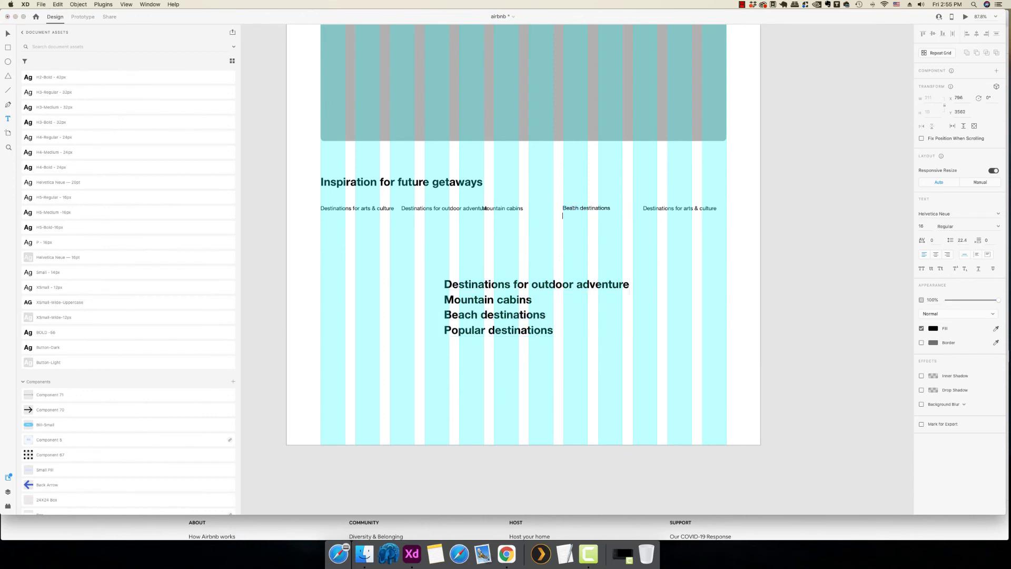
- Replace the fifth label's text with "Popular destinations" from the pasted list, and delete the large pasted list
double_click(493, 331)
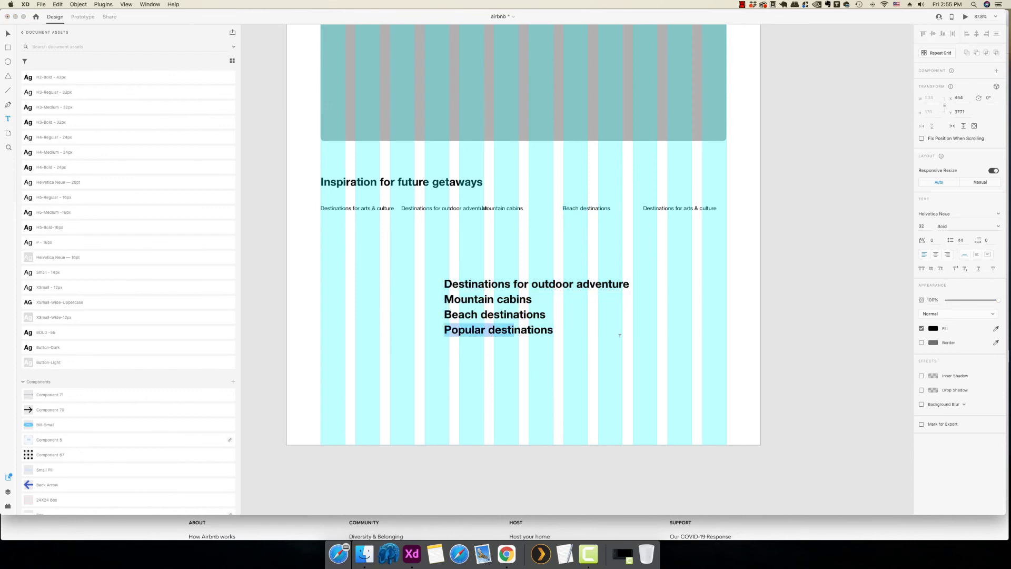
key(Escape)
double_click(680, 209)
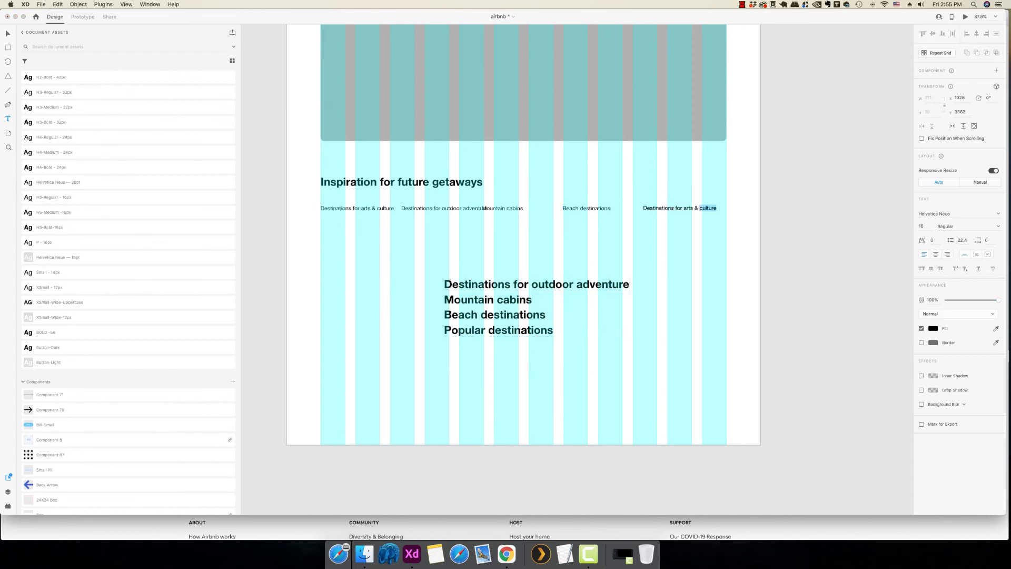
key(super+a)
key(super+v)
key(Escape)
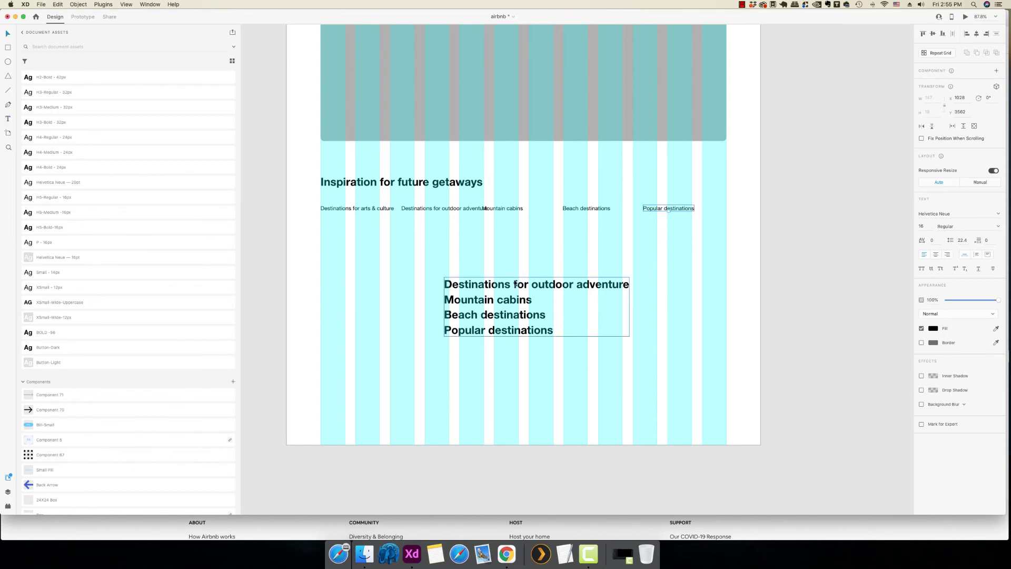
click(515, 285)
key(Delete)
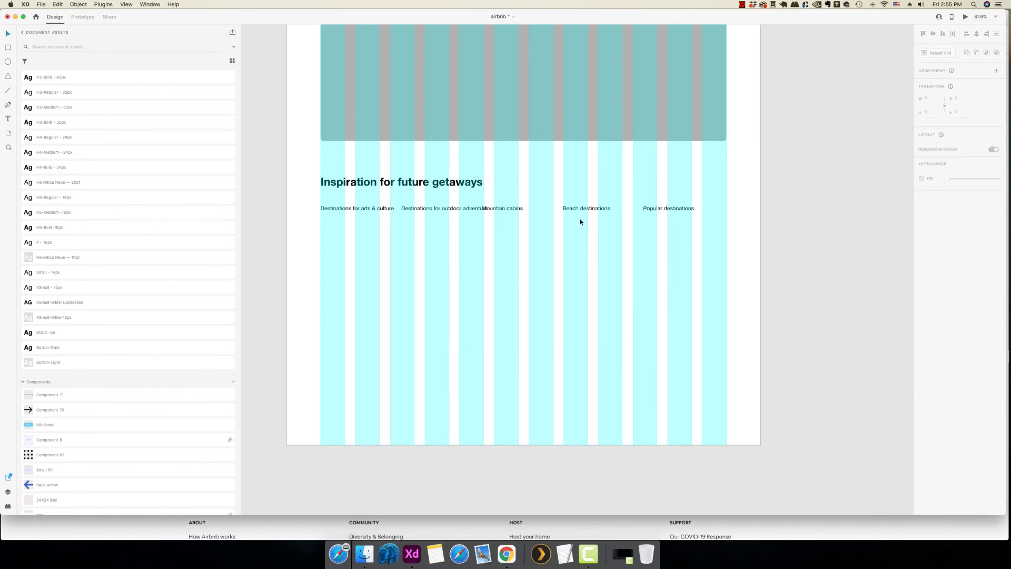
- Move the "Popular destinations" label to x 968 and distribute the five tab labels horizontally with equal gaps
drag(672, 209, 652, 211)
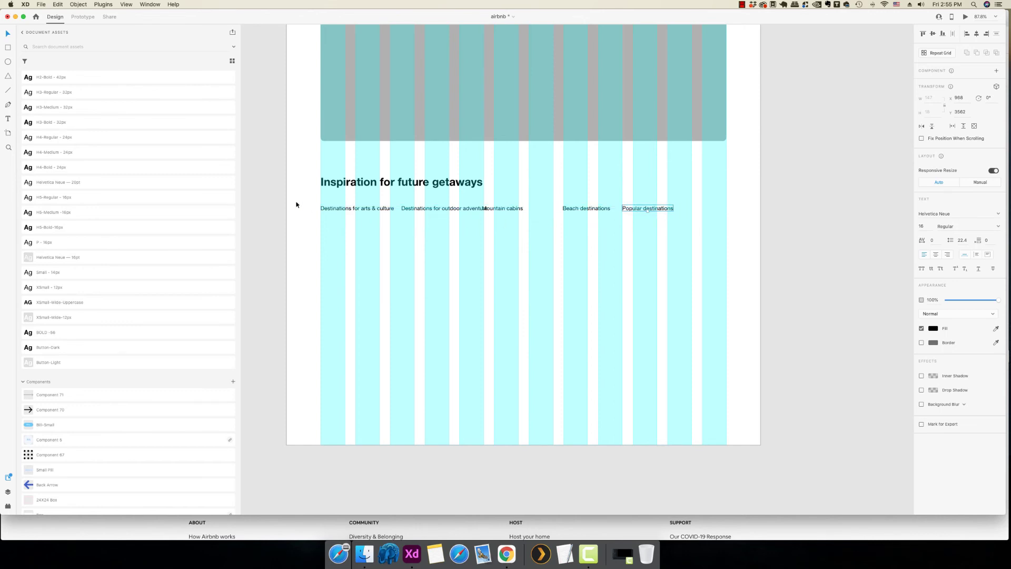
drag(302, 200, 684, 235)
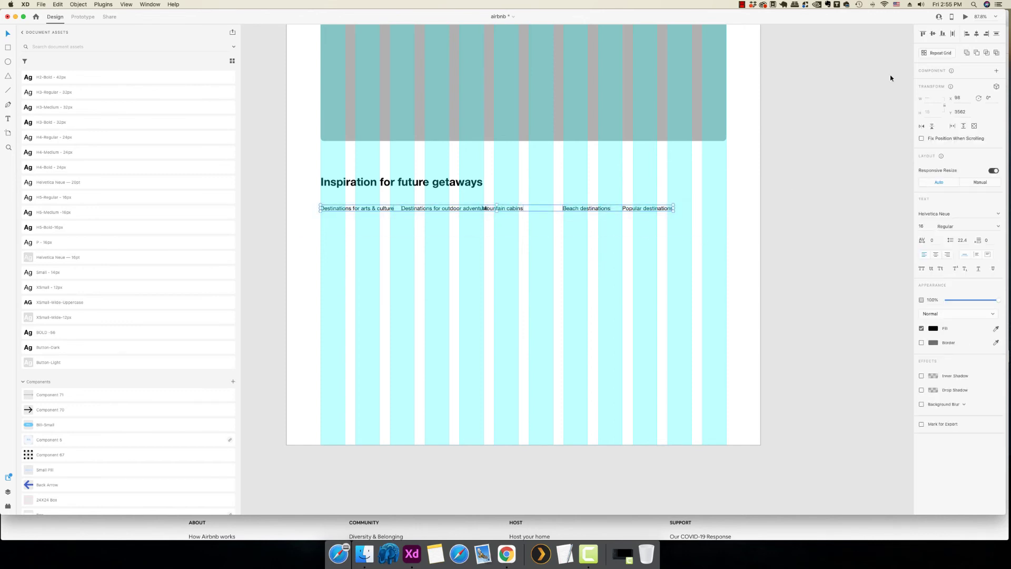
click(953, 33)
click(794, 246)
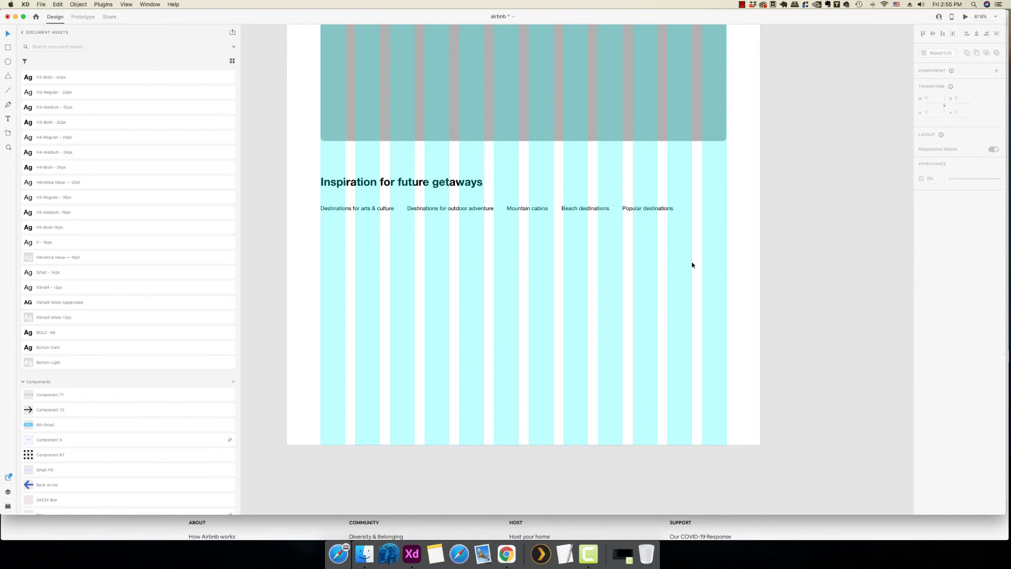
- Move the five tab labels together slightly up, closer to the "Inspiration for future getaways" heading
drag(298, 200, 687, 235)
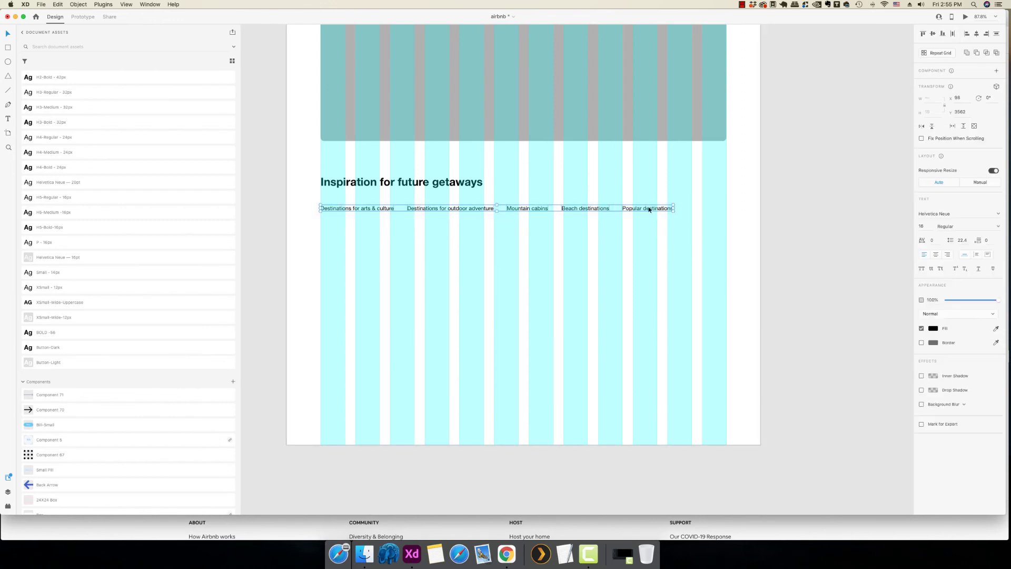
drag(644, 209, 648, 205)
click(810, 239)
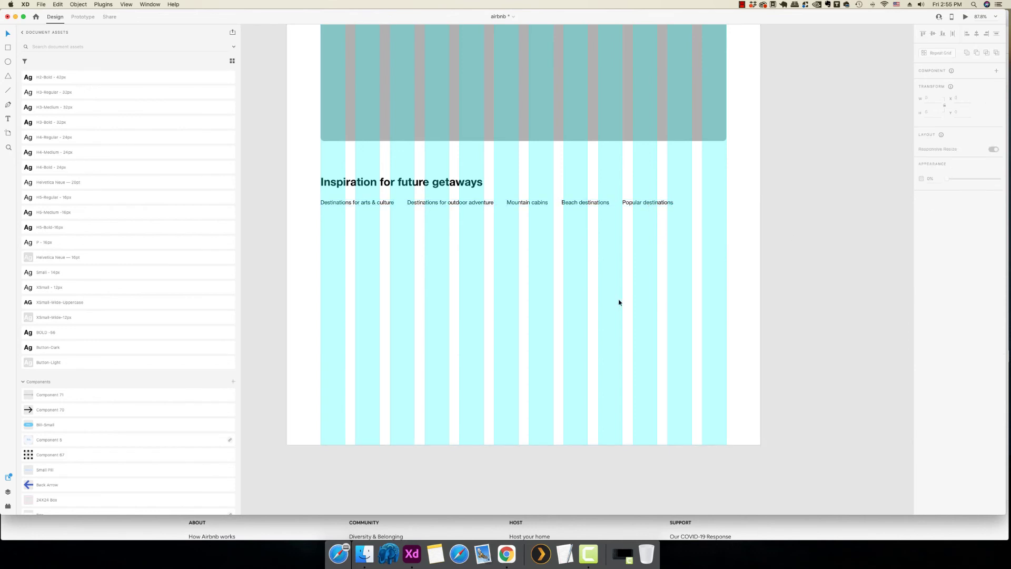
- Draw a horizontal divider line 1170 wide below the tab labels and set its border colour to #E1E1E1
click(8, 90)
mouse_move(321, 214)
mouse_down()
mouse_move(576, 282)
mouse_move(683, 248)
mouse_move(725, 220)
mouse_up()
click(934, 242)
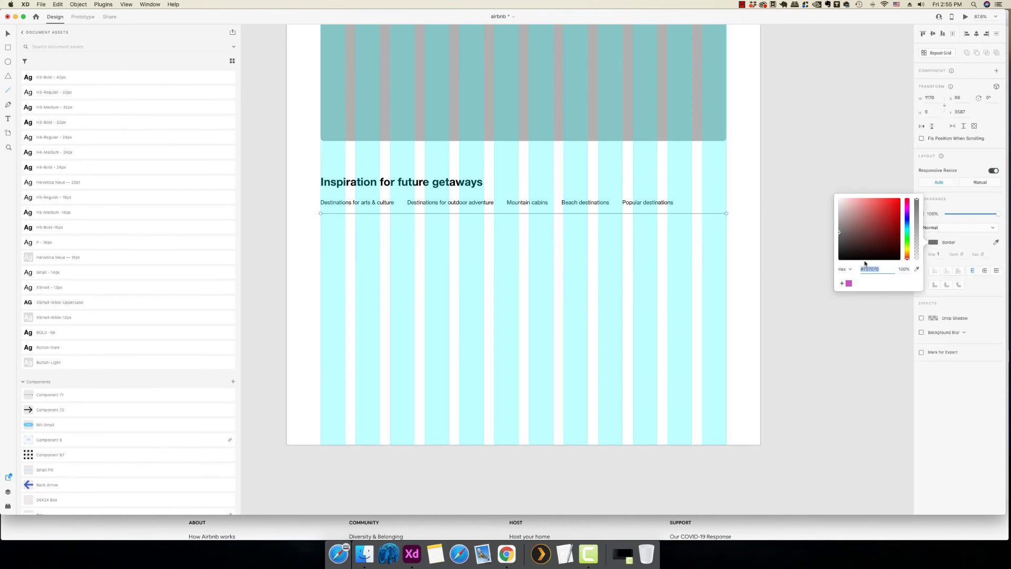
text(e1e1e1)
key(Return)
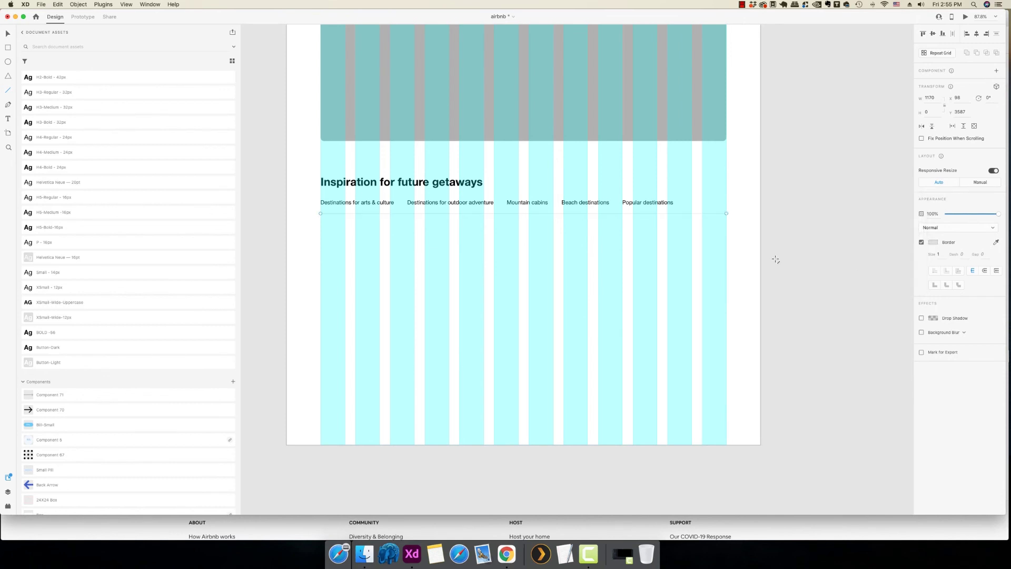
- Draw a line 211 wide over the divider beneath "Destinations for arts & culture" and set its border size to 3
key(z)
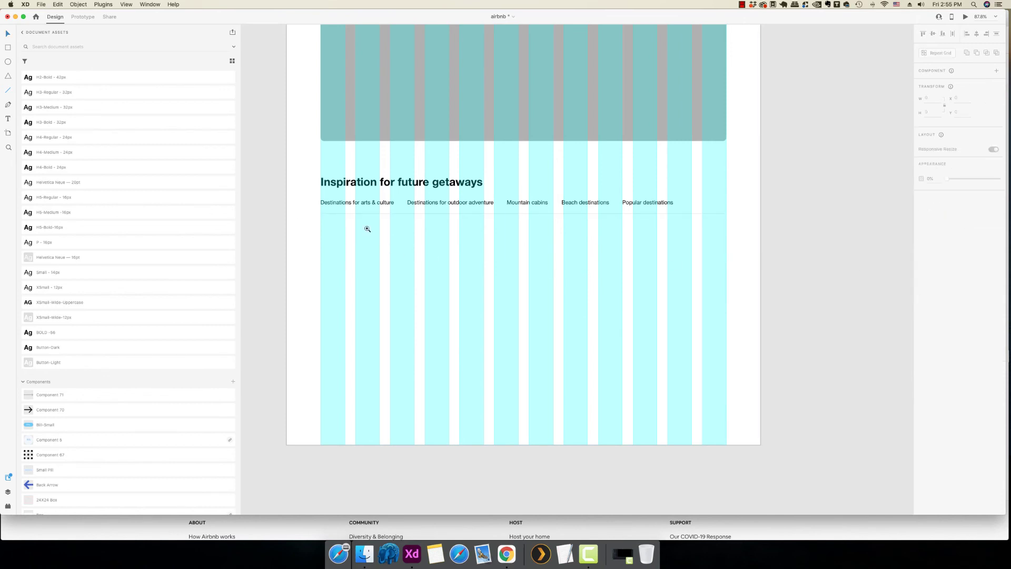
click(366, 211)
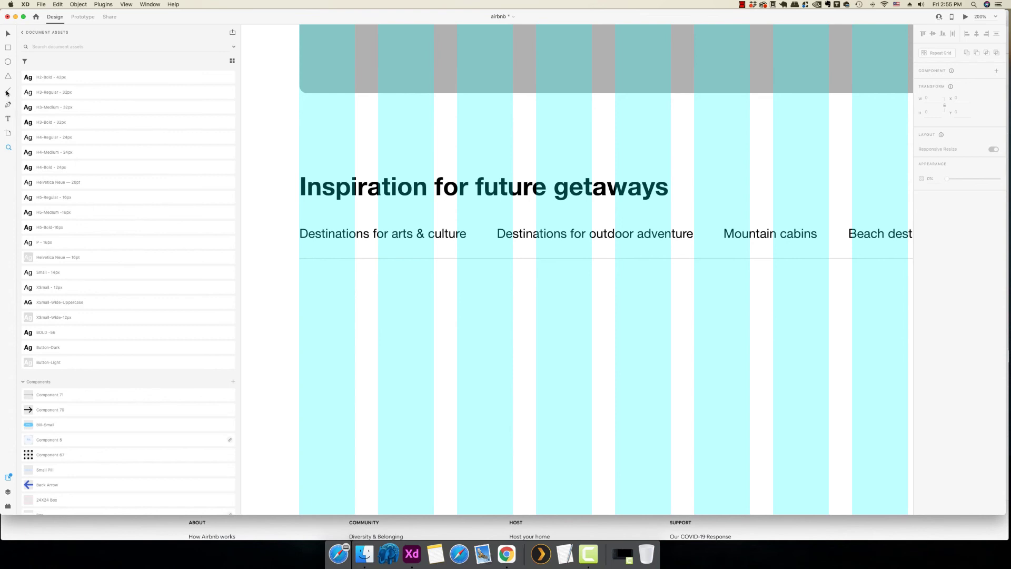
key(v)
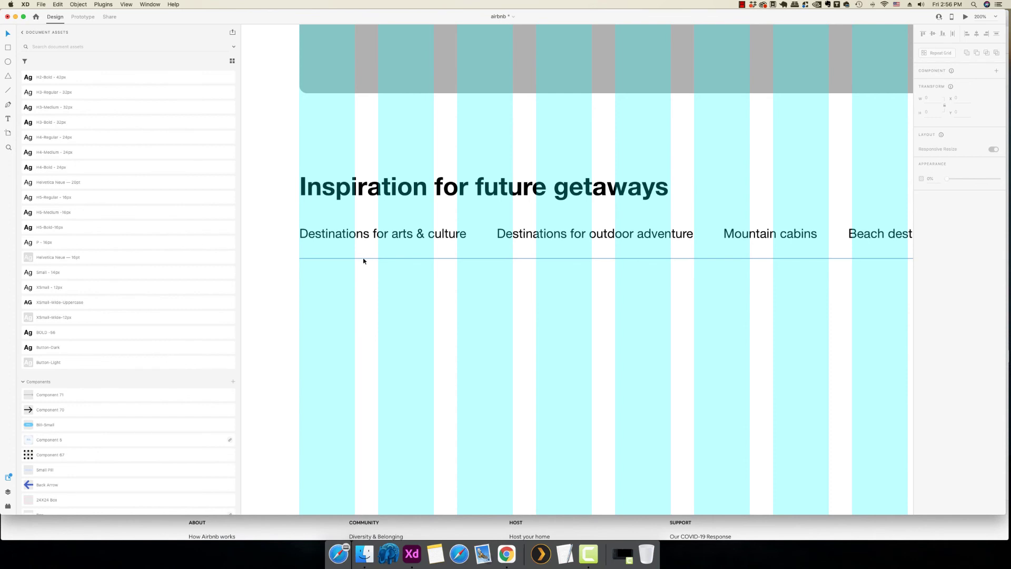
click(363, 260)
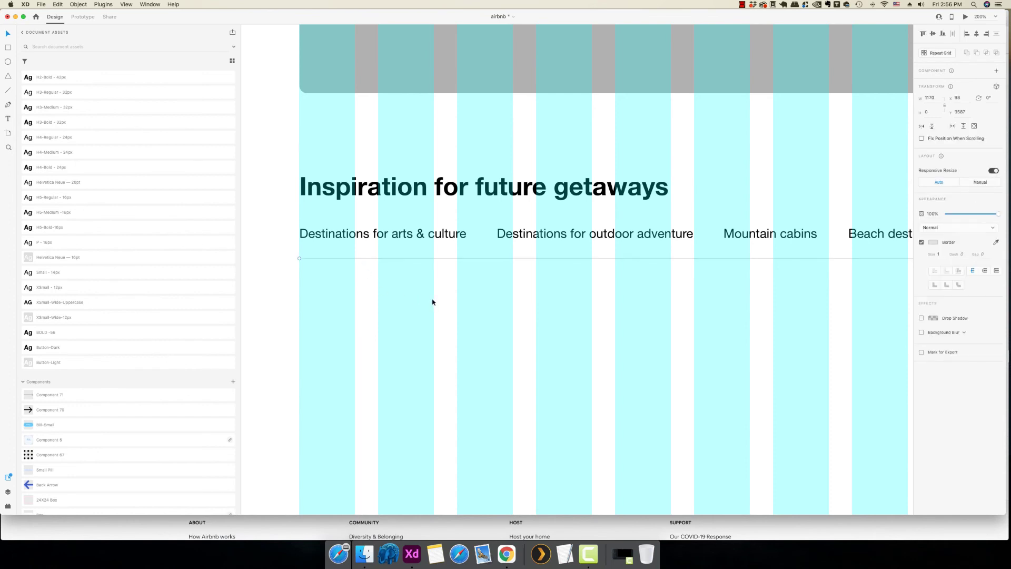
click(274, 243)
click(8, 90)
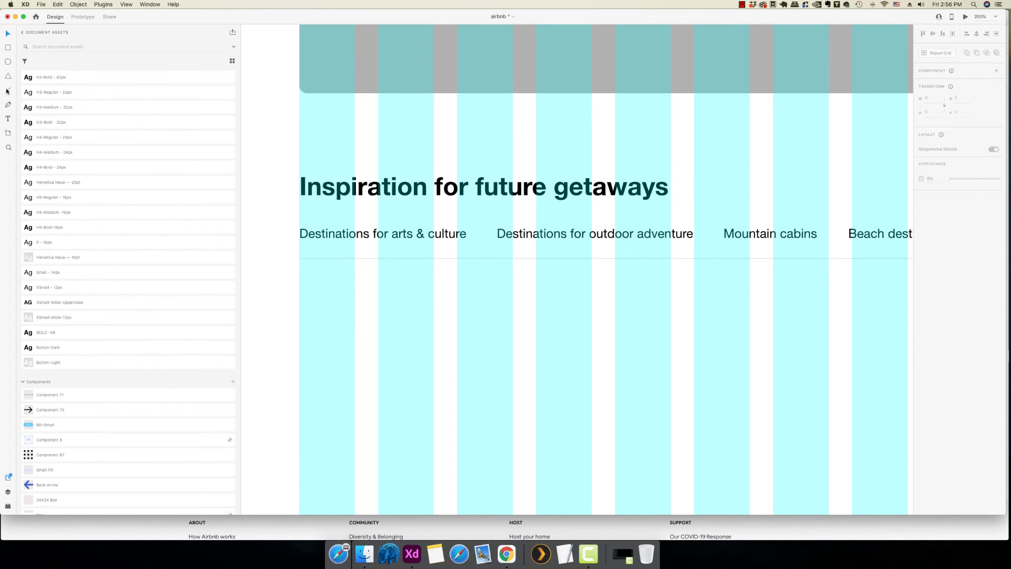
mouse_move(300, 250)
mouse_down()
mouse_move(466, 253)
mouse_move(436, 259)
mouse_up()
key(v)
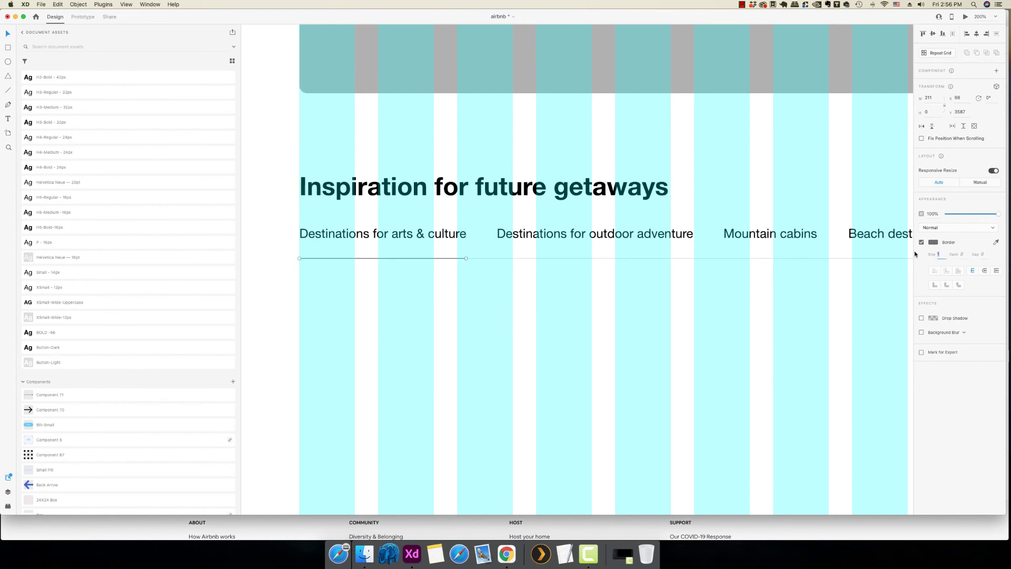
text(2)
text(3)
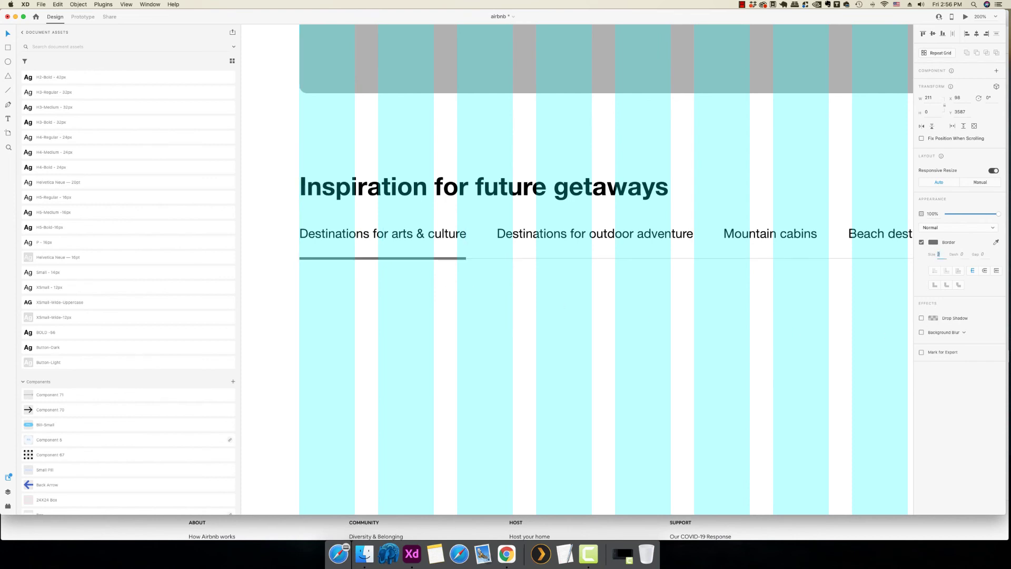
click(462, 272)
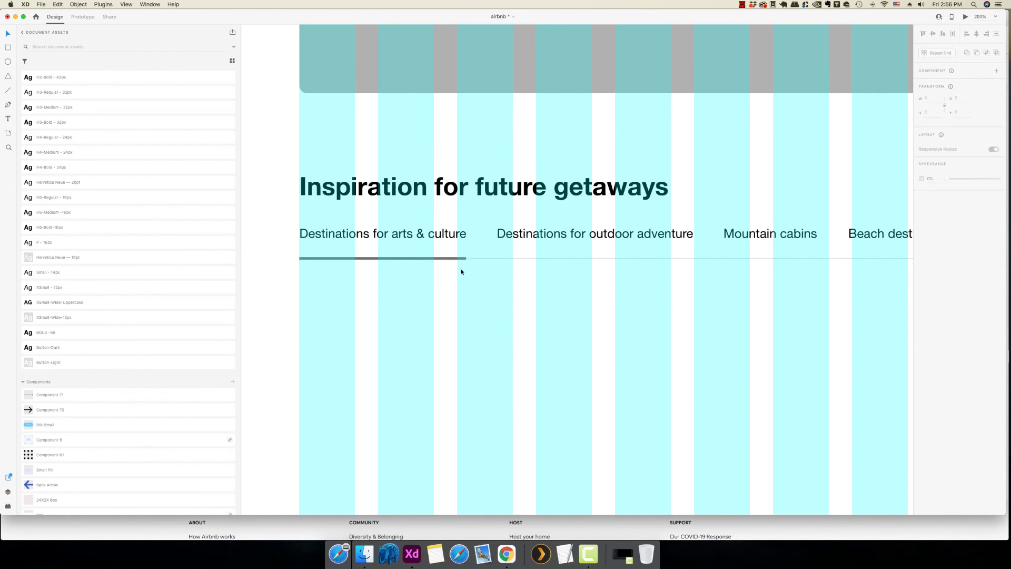
- Check the thick underline and the divider beneath the tabs with the layout grid switched off
click(427, 259)
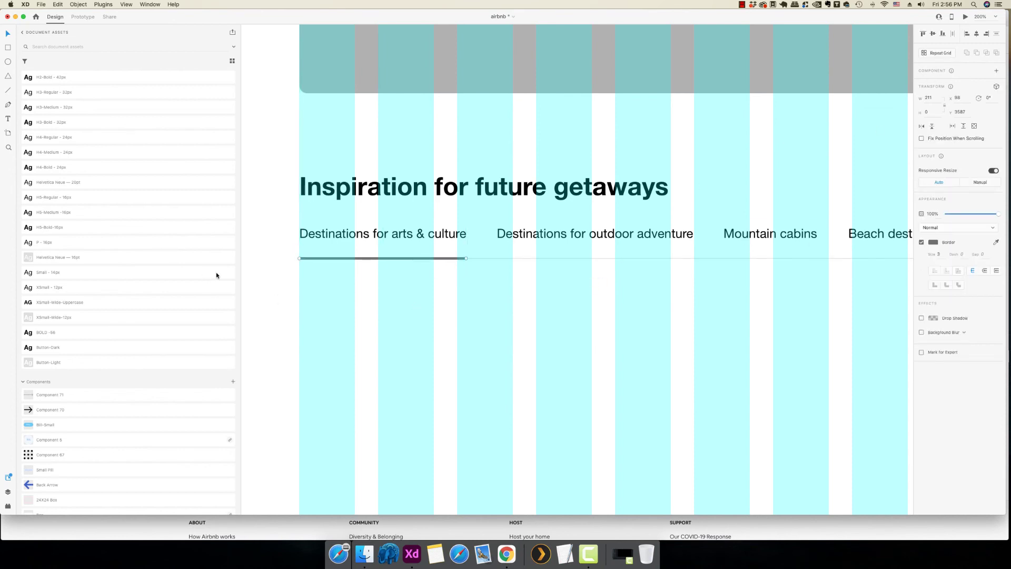
click(287, 277)
key(z)
alt+click(535, 301)
alt+click(534, 300)
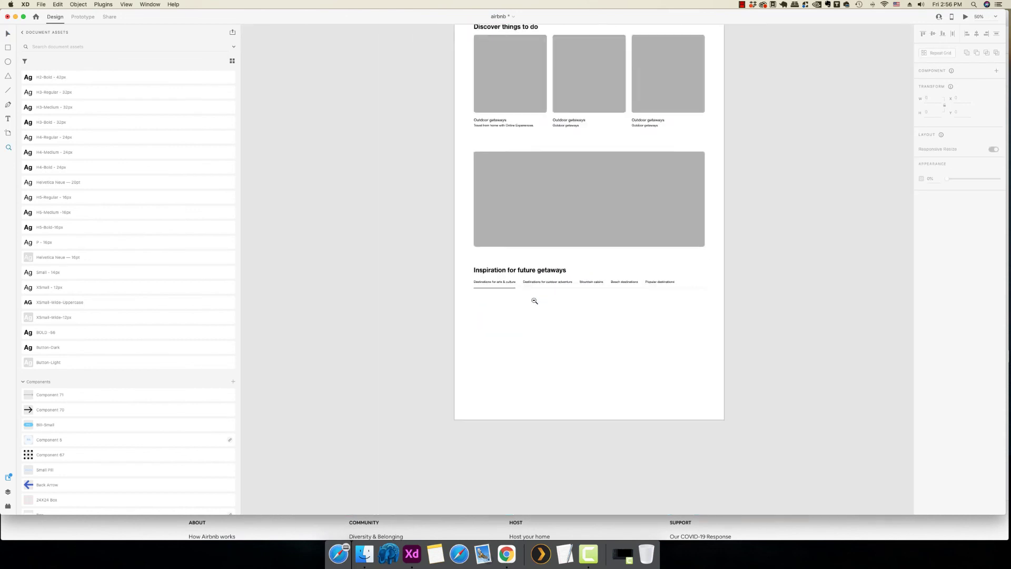
key(super+shift+apostrophe)
click(562, 298)
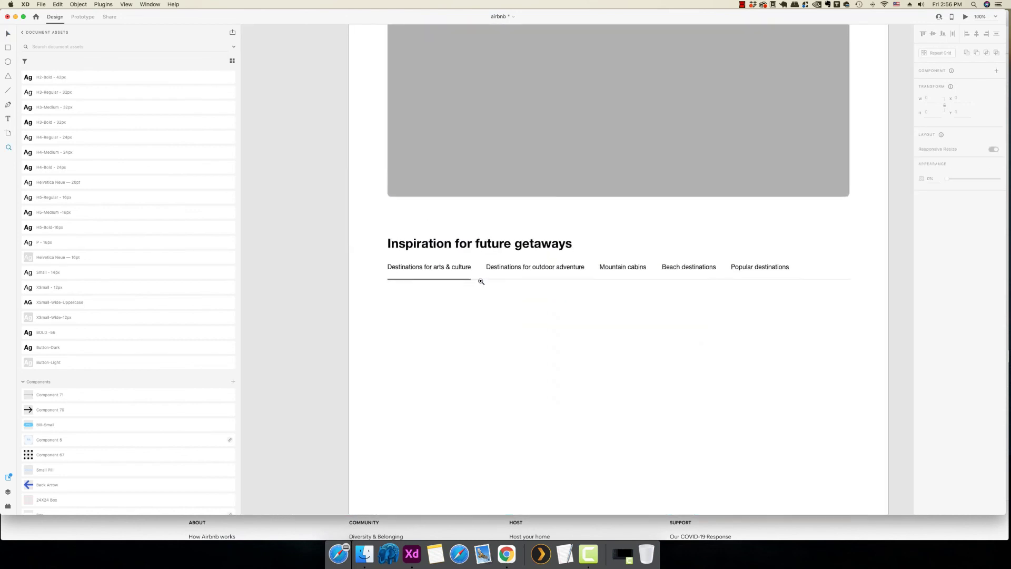
click(479, 282)
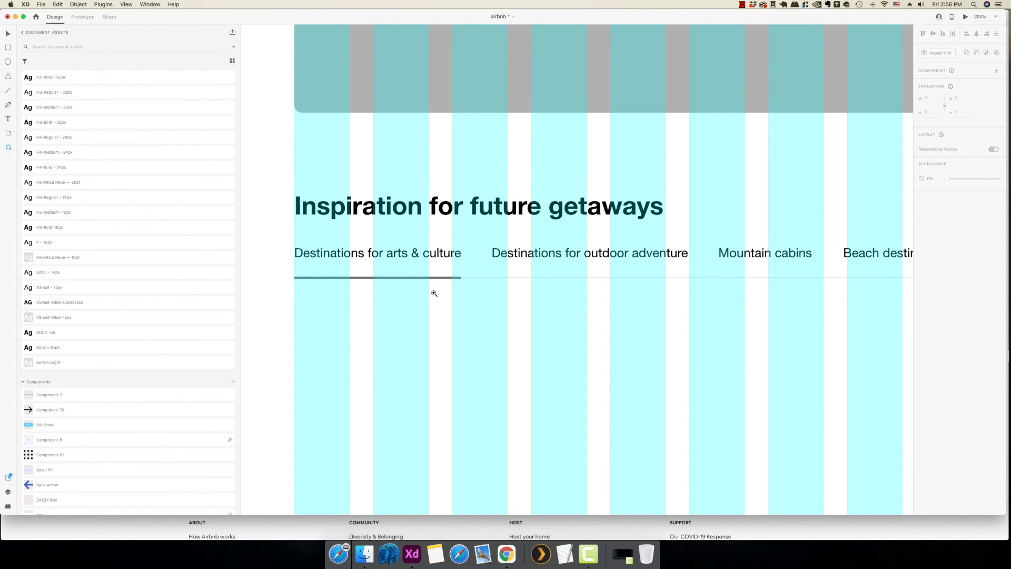
- Recolour the border of the underline beneath the first tab by sampling the dark #272F3D swatch from the document colours
click(434, 277)
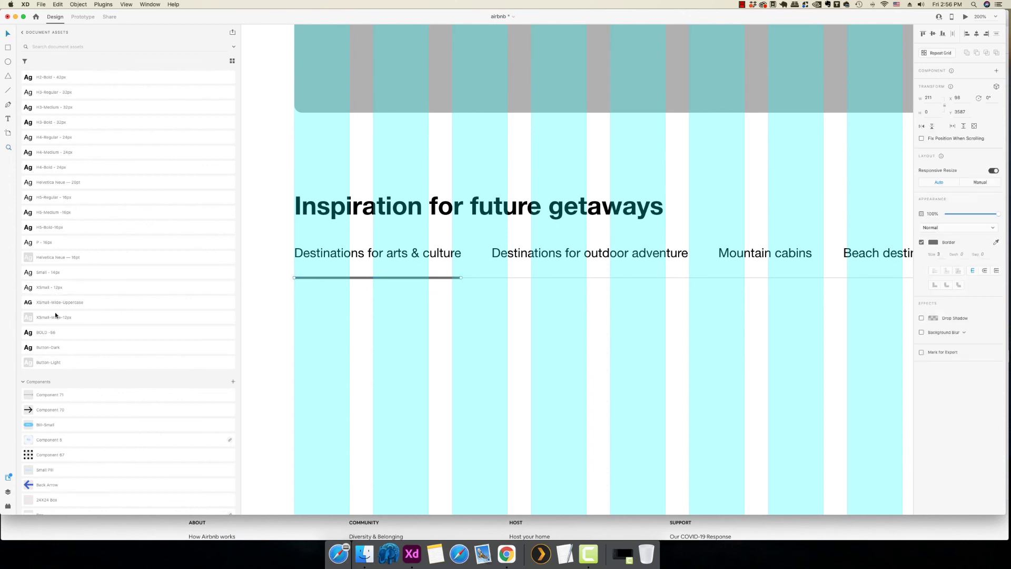
scroll(58, 308, up, 15)
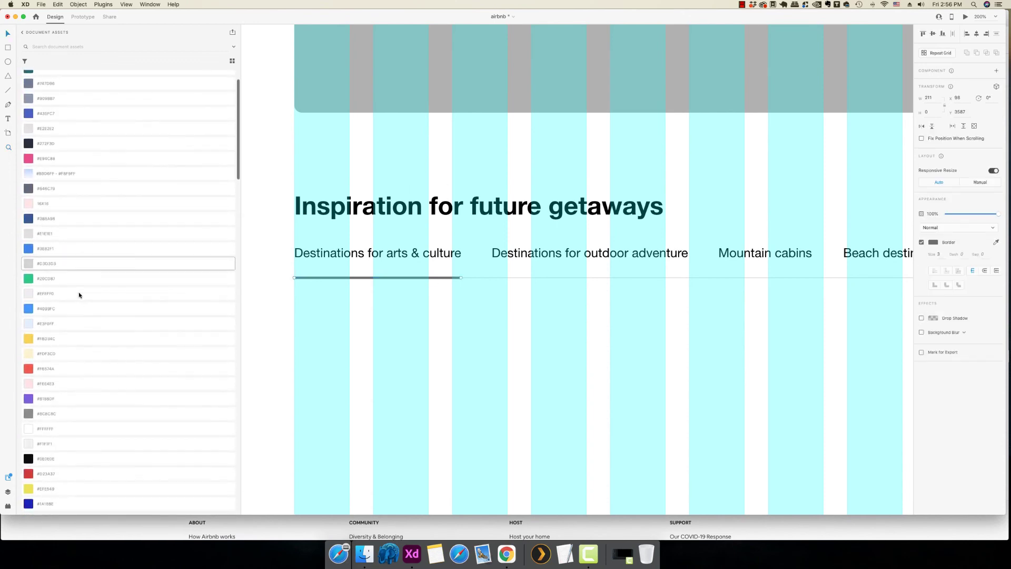
click(63, 146)
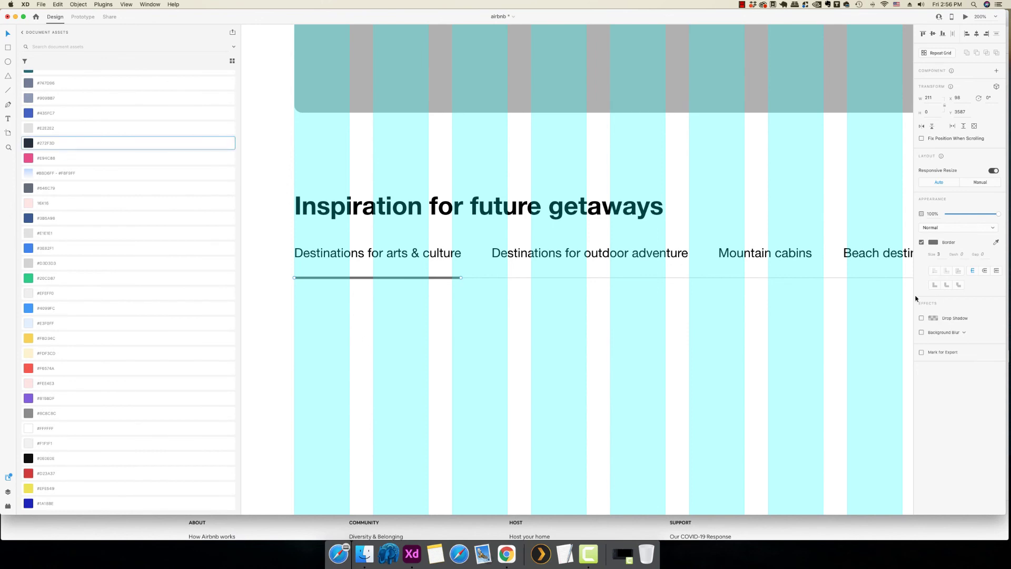
click(996, 243)
click(29, 146)
click(265, 263)
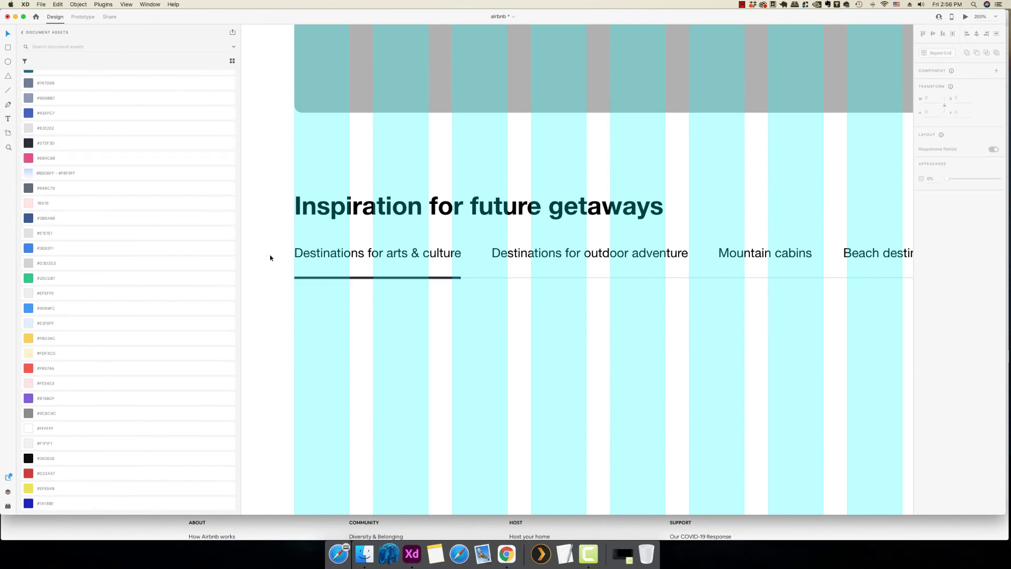
- Add the text "Phoenix Arizona" below the first tab's underline, aligned with the first grid column
alt+click(625, 322)
alt+click(625, 322)
alt+click(626, 322)
drag(721, 342, 642, 327)
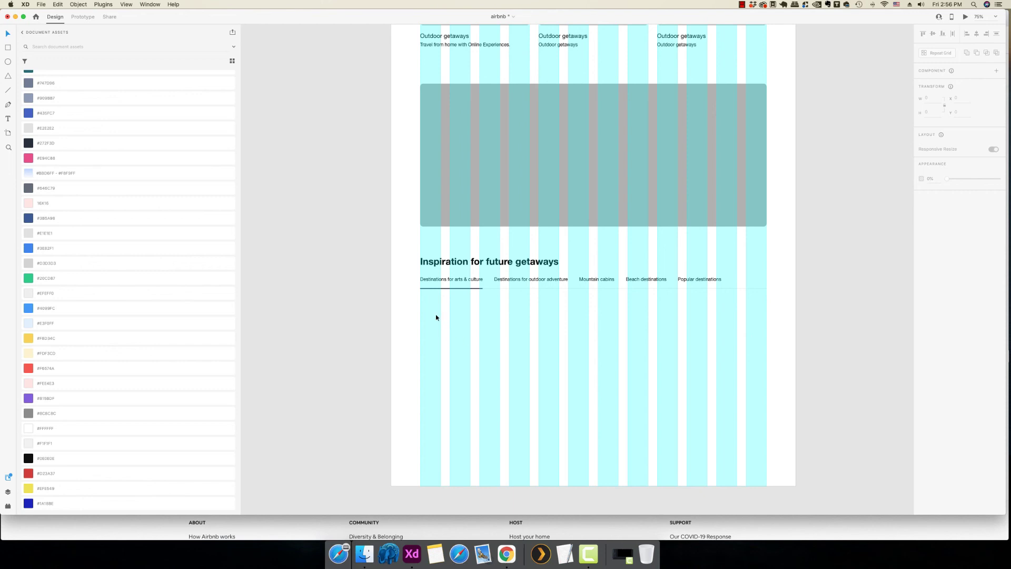
key(t)
click(421, 304)
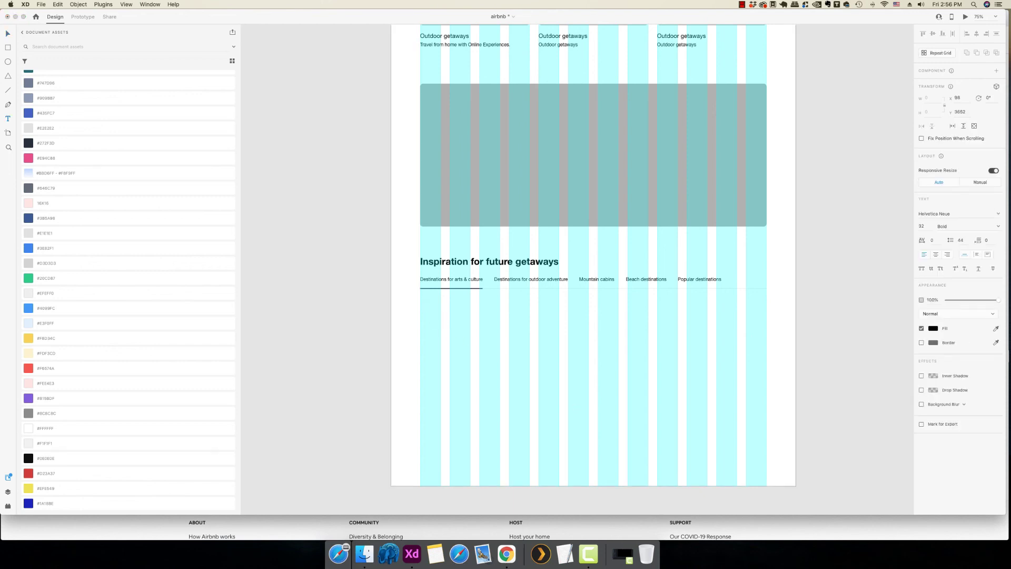
text(Phoenix)
key(Escape)
double_click(444, 308)
key(Right)
text(Arizona)
key(Escape)
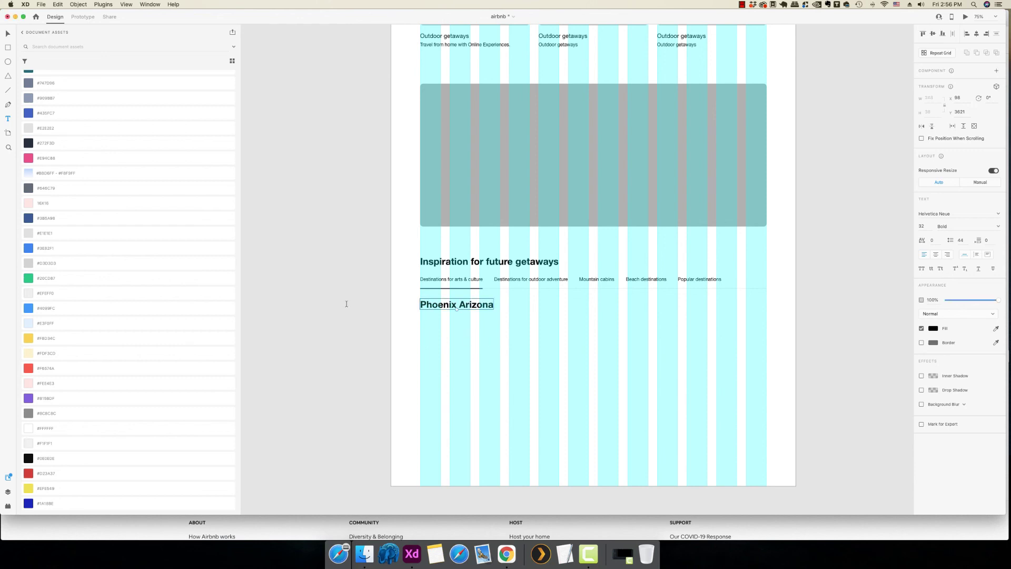
- Apply the H5-Regular character style to "Phoenix Arizona" and move the text up to y 3619
scroll(86, 228, down, 10)
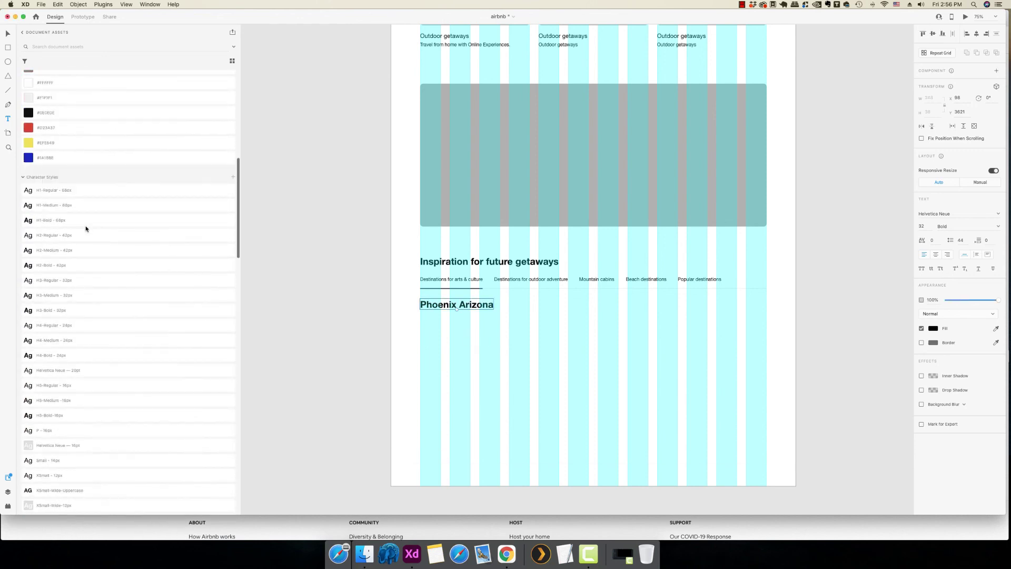
scroll(108, 239, down, 5)
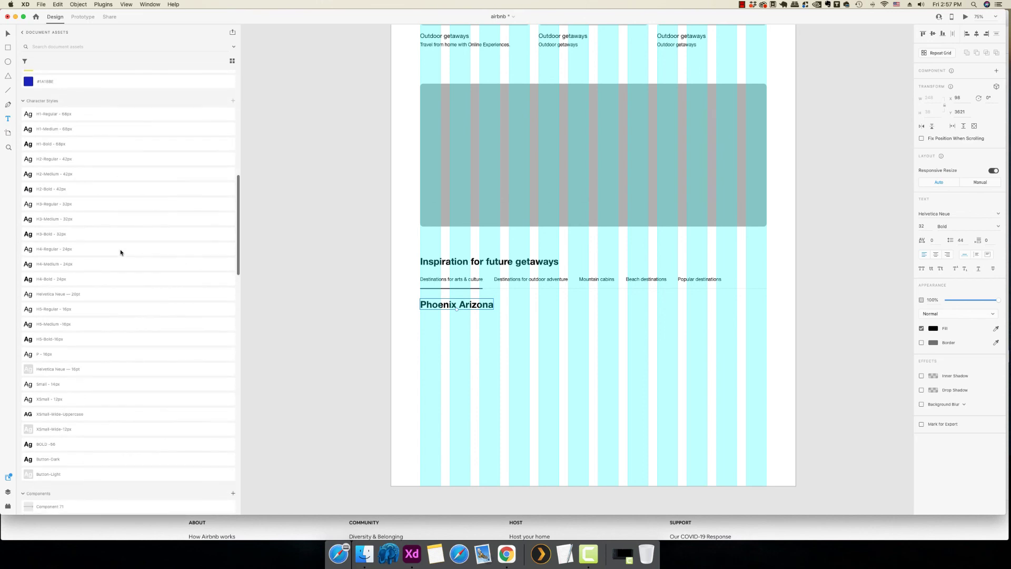
scroll(120, 252, down, 5)
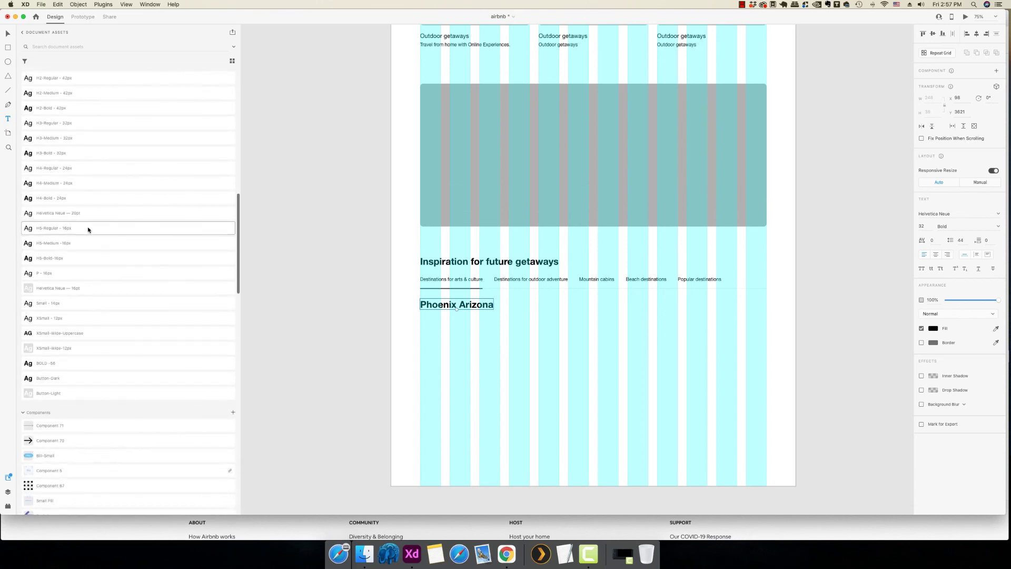
click(88, 229)
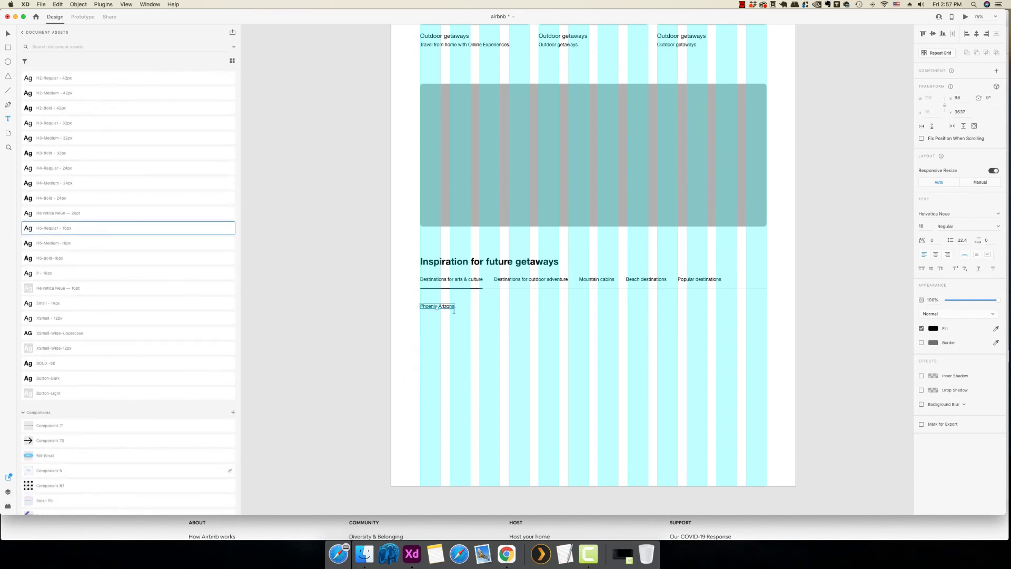
drag(449, 309, 448, 303)
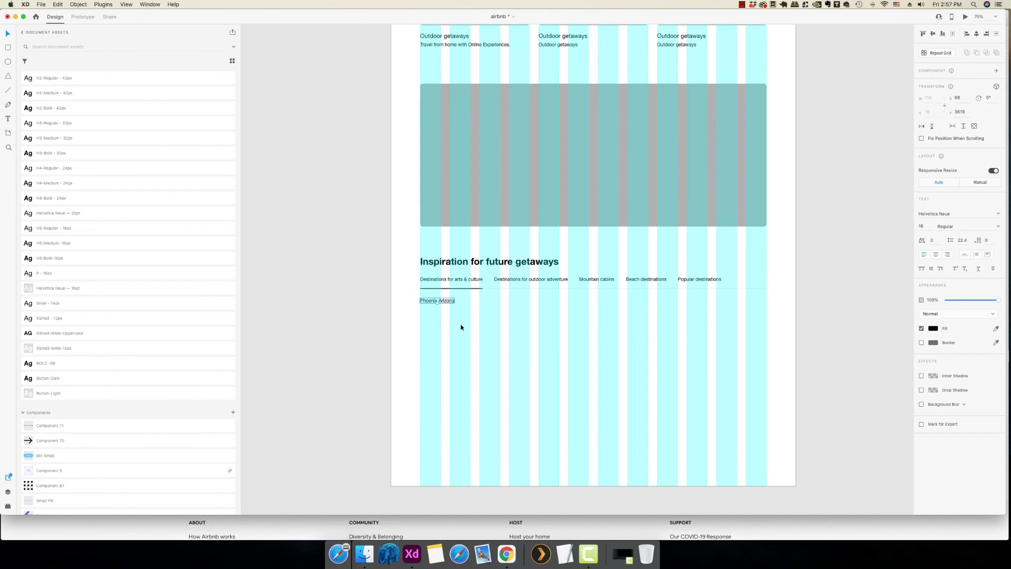
- Turn "Phoenix Arizona" into a repeat grid of ten rows, extended across the content area to a width of 1170
click(940, 55)
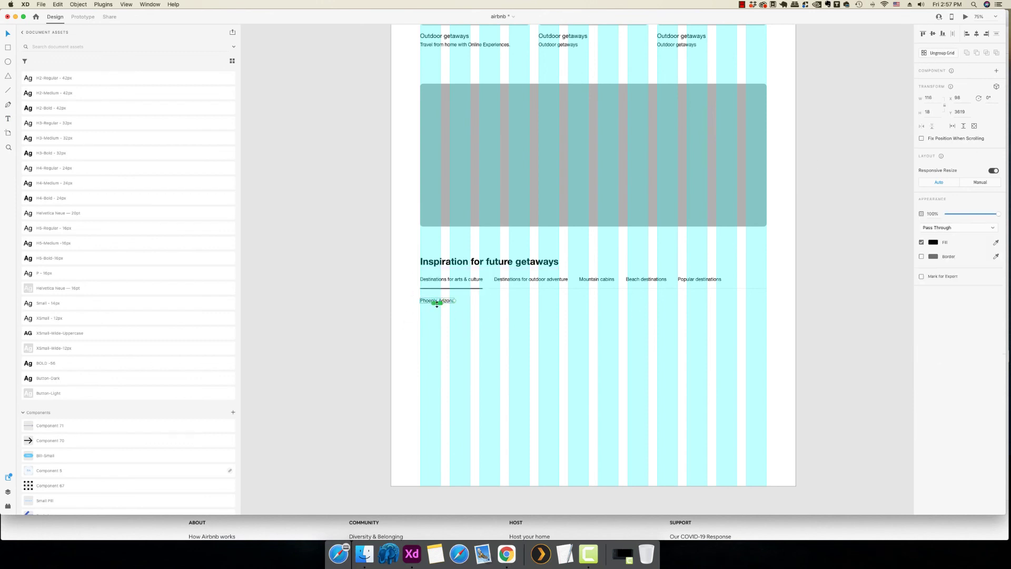
drag(437, 303, 437, 408)
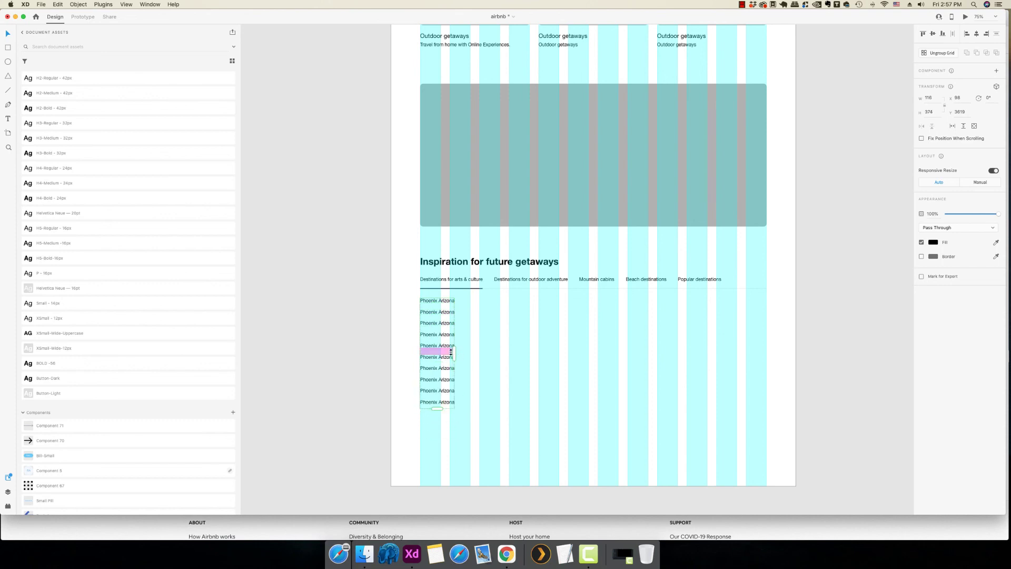
drag(453, 352, 768, 347)
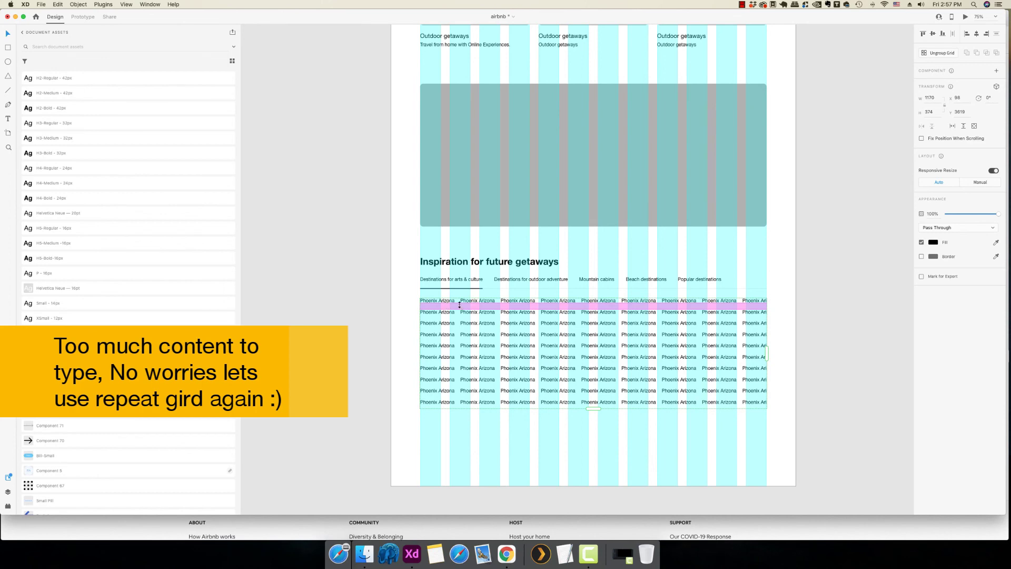
- Widen the repeat grid's column gaps to about 208 and trim the grid back to four columns, 1170 wide
drag(458, 304, 514, 304)
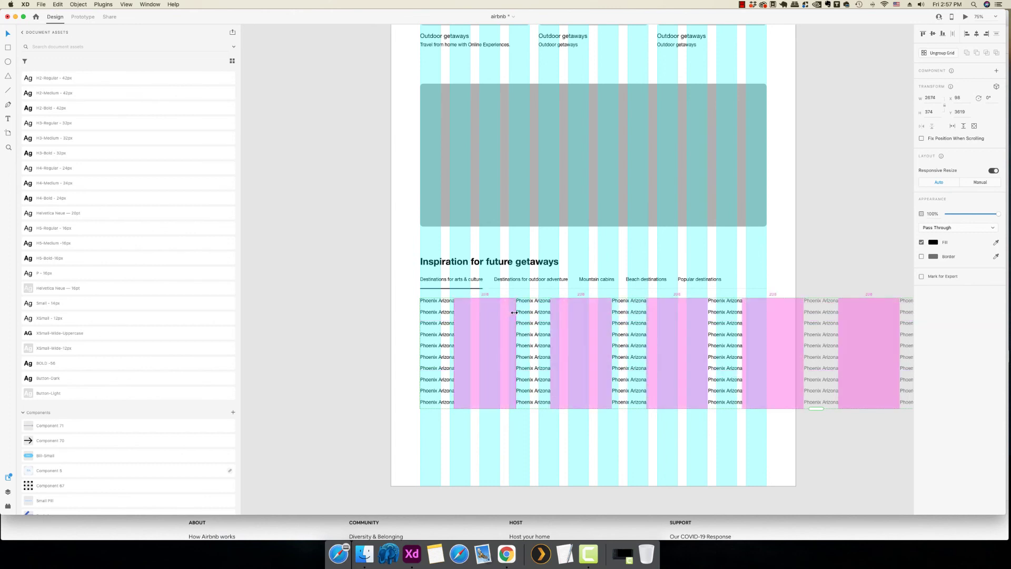
scroll(841, 439, right, 10)
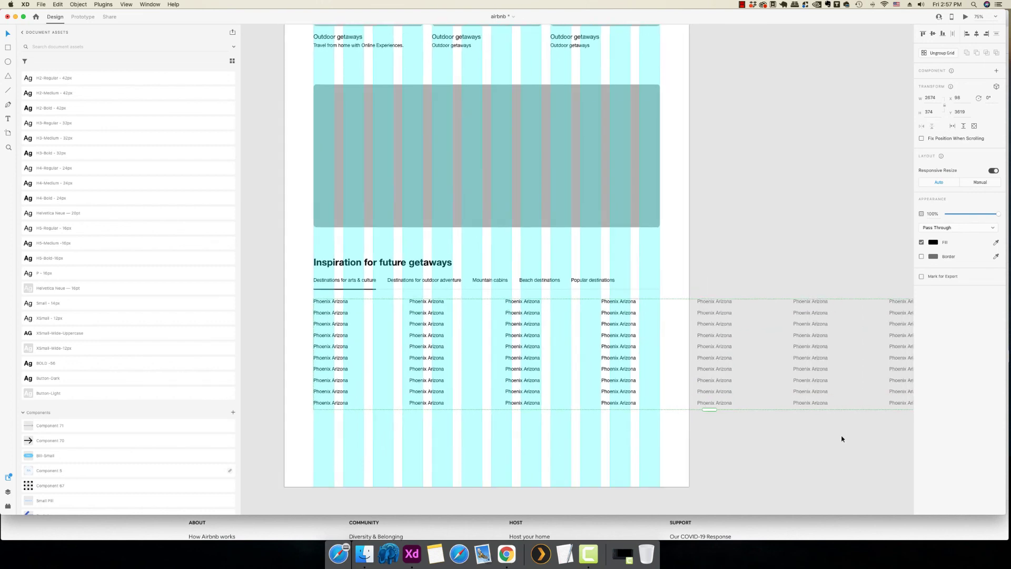
scroll(842, 411, right, 4)
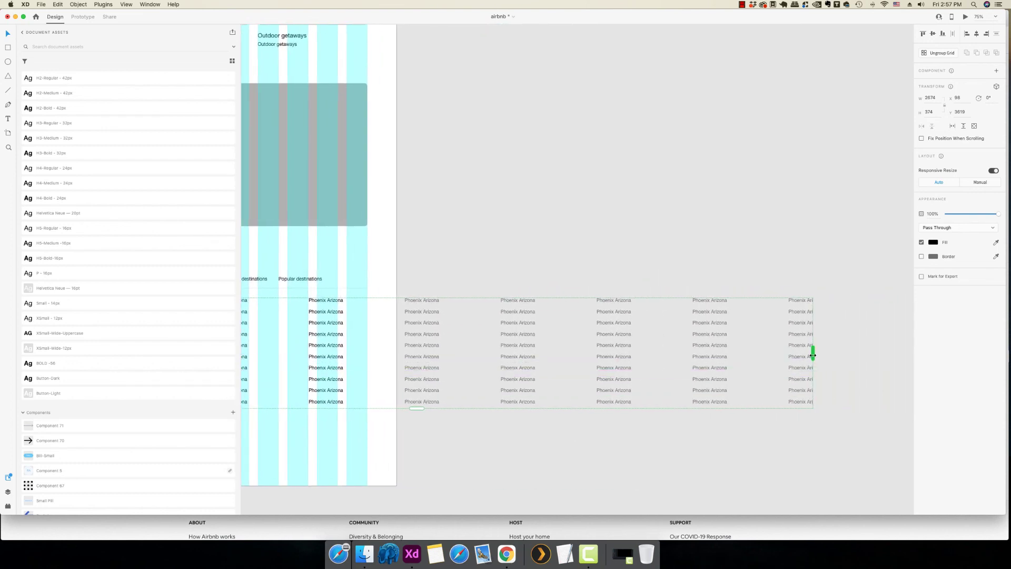
drag(813, 352, 368, 352)
scroll(384, 354, left, 14)
drag(638, 365, 612, 334)
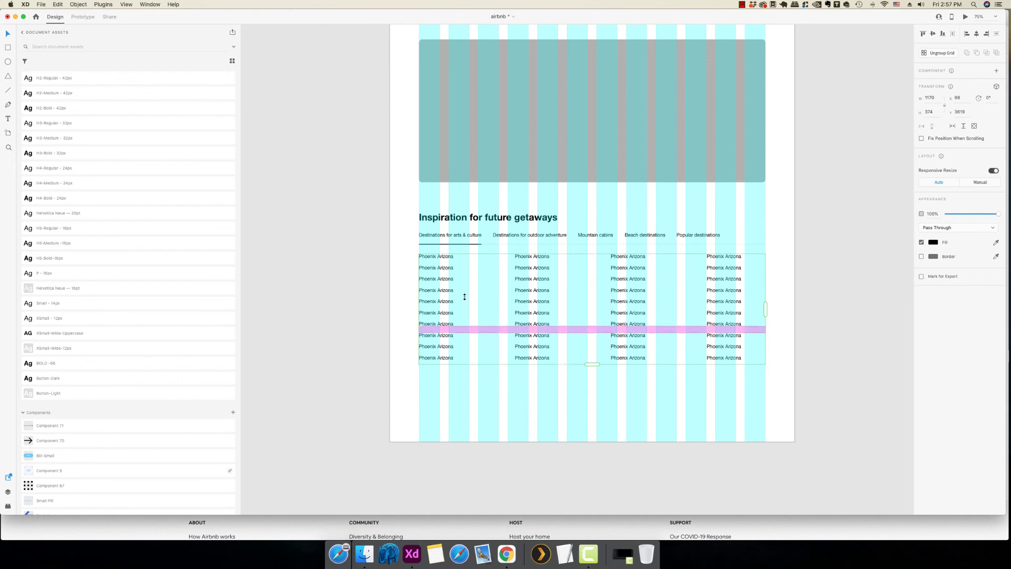
- Widen the row gaps of the "Phoenix Arizona" repeat grid and extend it to eleven rows, 823 high
drag(443, 267, 445, 277)
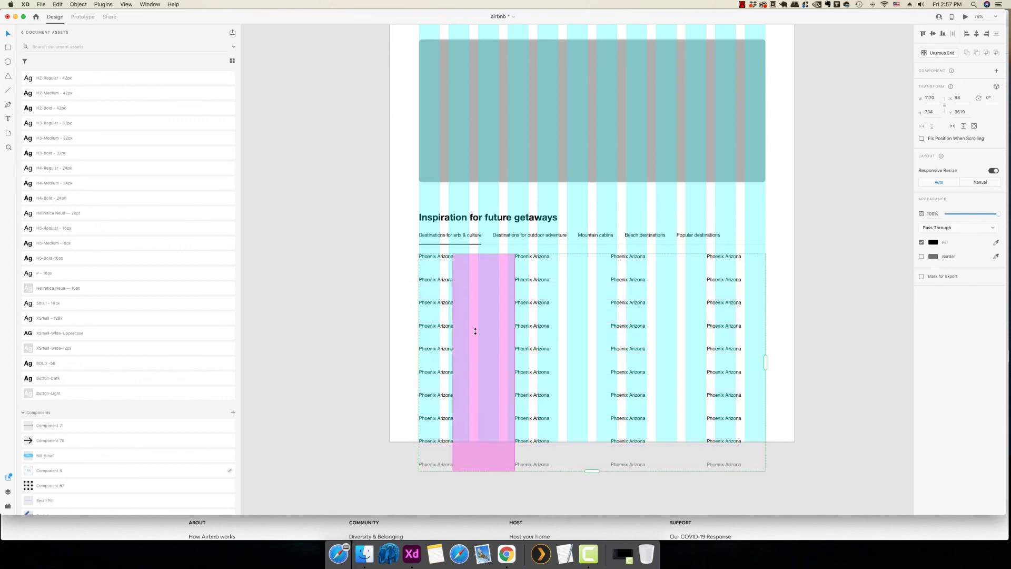
scroll(477, 345, up, 5)
scroll(490, 344, down, 6)
scroll(490, 344, down, 5)
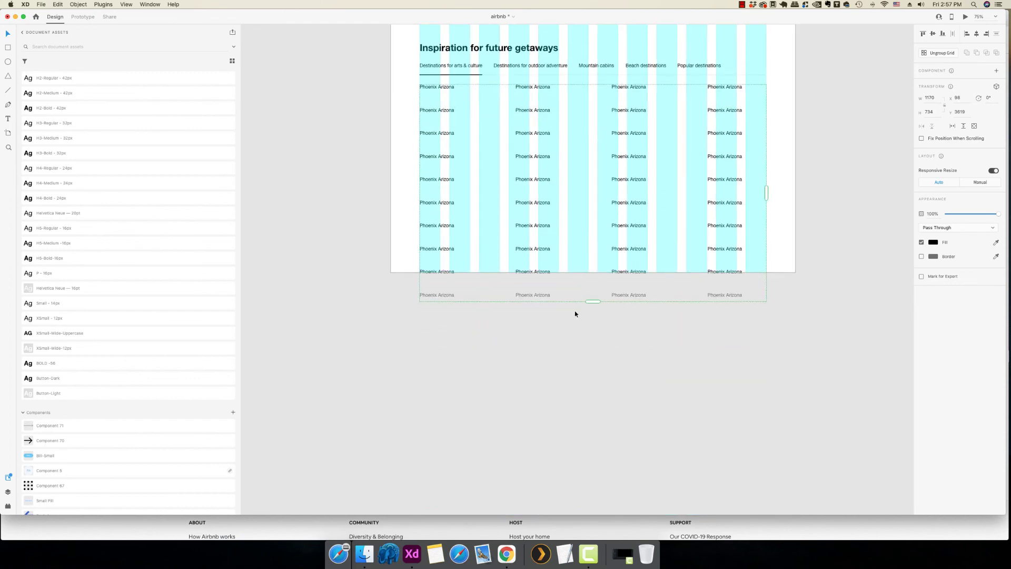
drag(592, 300, 591, 327)
- Extend the Airbnb artboard downward to a height of about 4875, leaving empty space below the destination list
scroll(598, 372, up, 20)
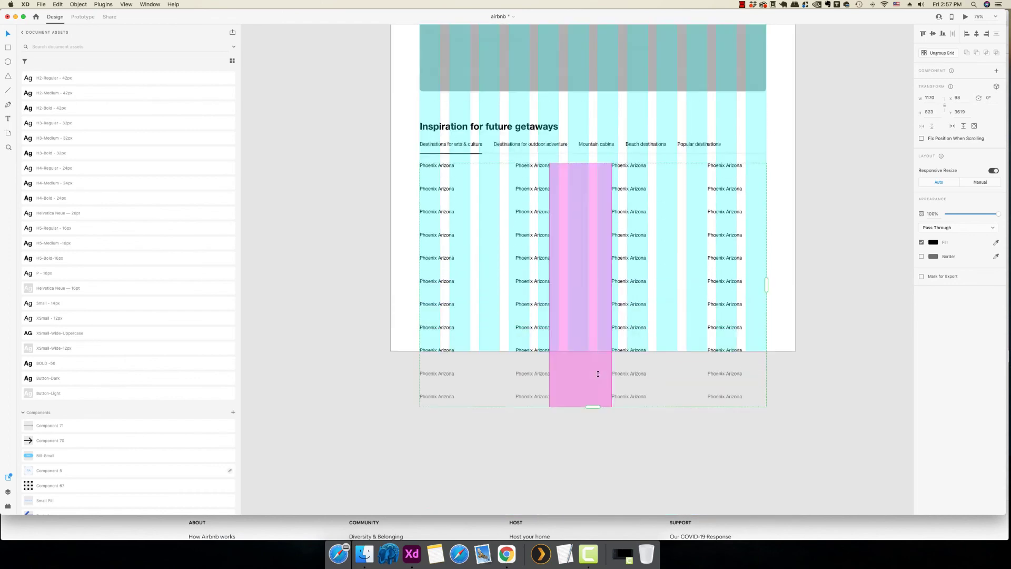
click(396, 118)
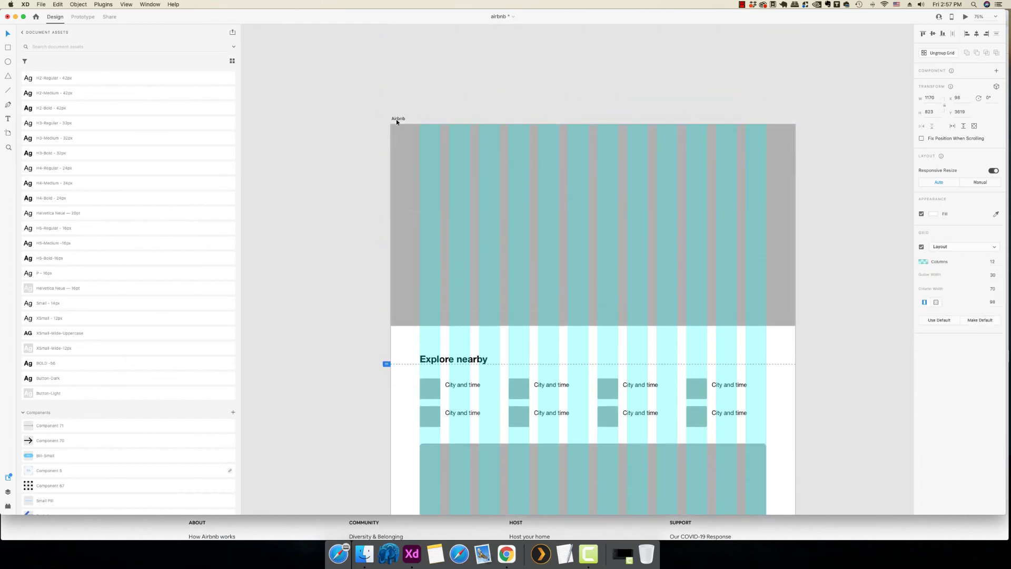
scroll(483, 300, down, 20)
scroll(484, 302, up, 5)
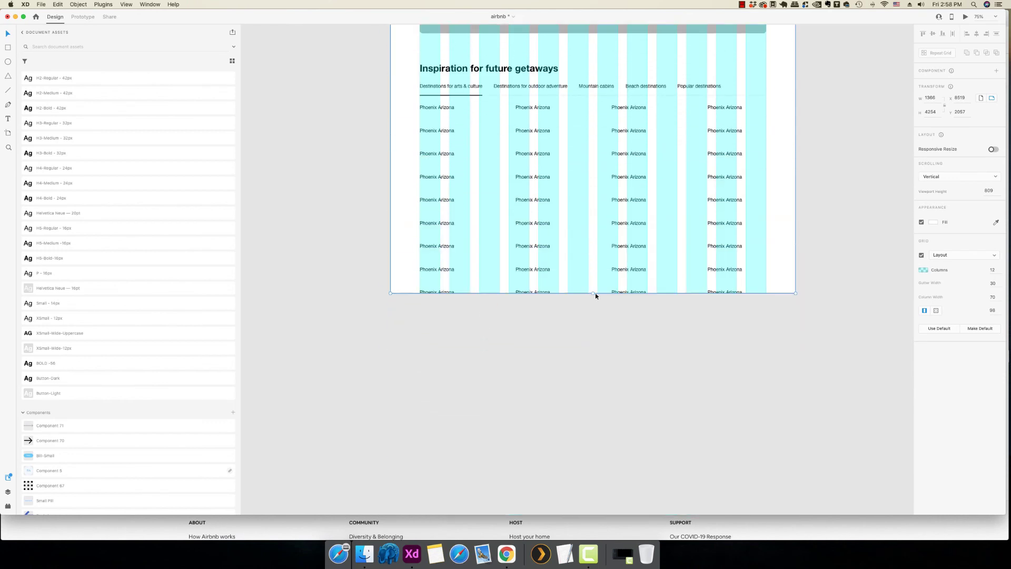
drag(595, 293, 626, 477)
click(861, 405)
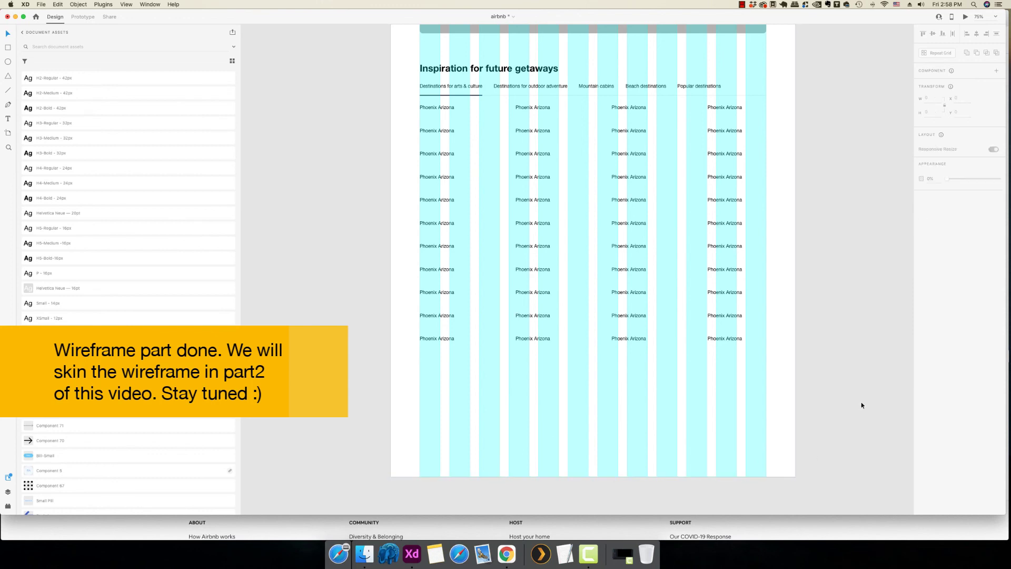
- Hide the column layout grid on the Airbnb artboard and deselect the artboard
scroll(732, 404, up, 2)
scroll(582, 355, up, 8)
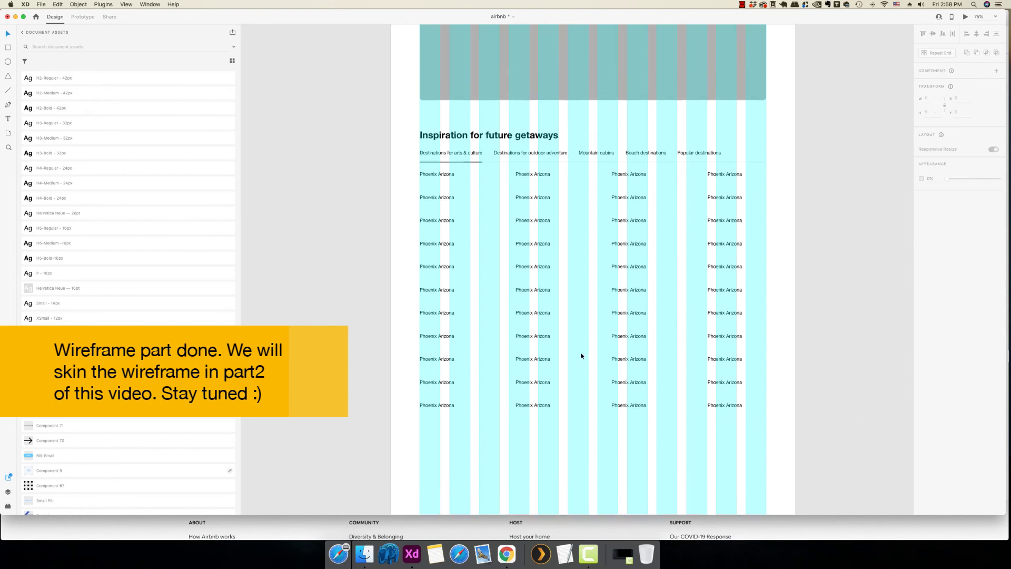
scroll(578, 356, up, 15)
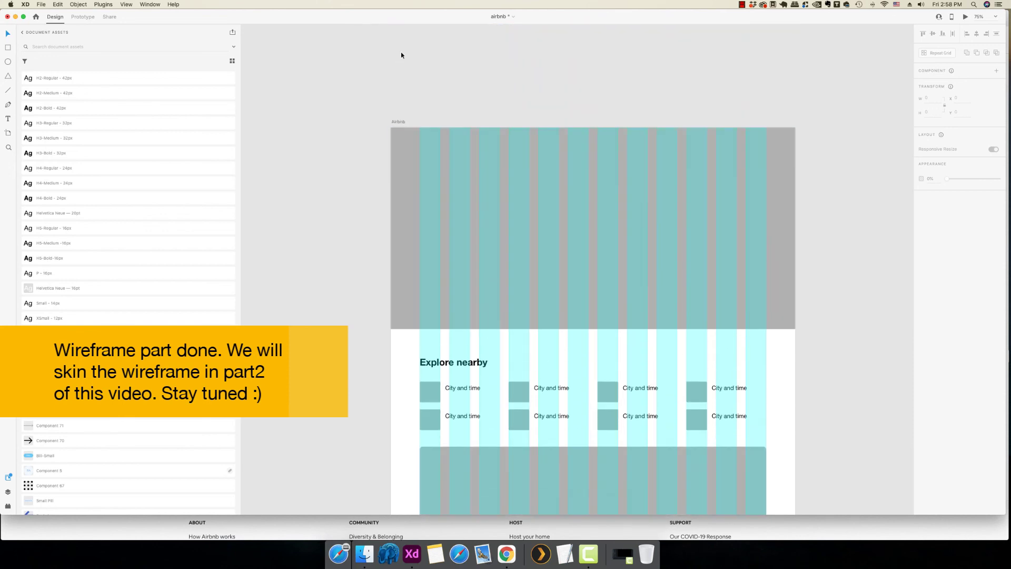
click(398, 122)
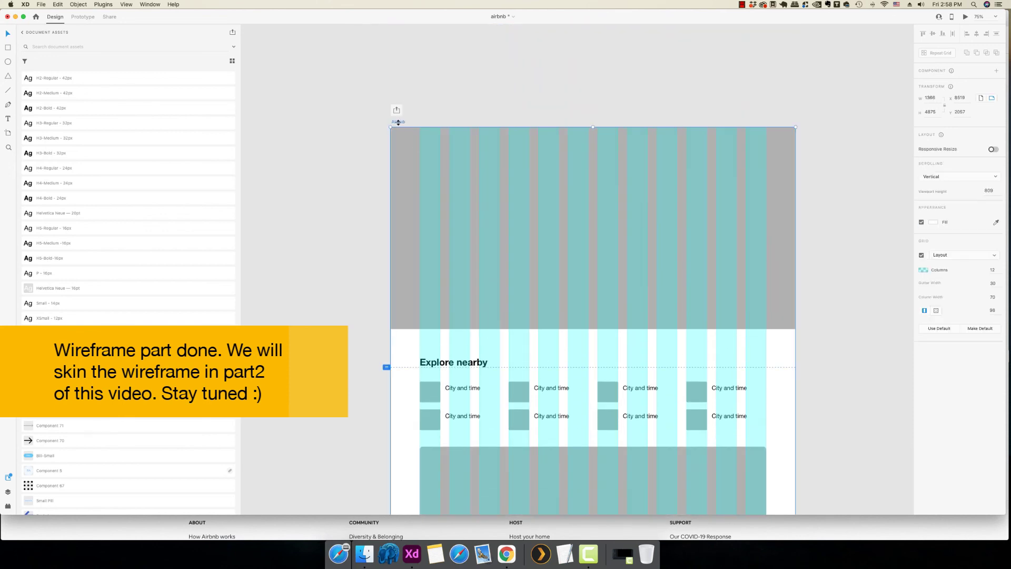
click(921, 255)
click(836, 298)
- Review the whole wireframe without the layout grid, from the hero block down to the future getaways destination list
scroll(835, 301, down, 8)
scroll(835, 301, up, 12)
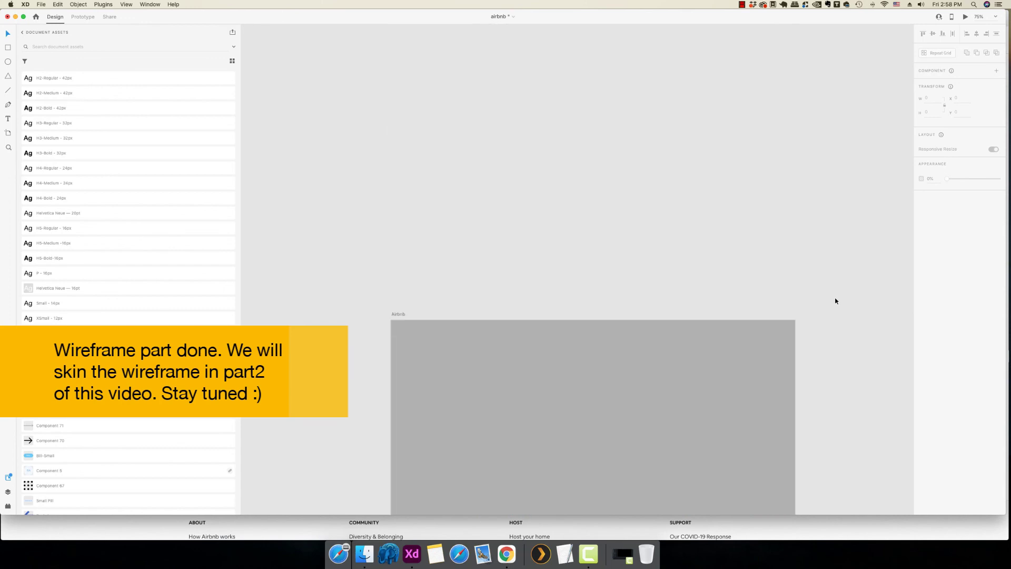
scroll(835, 301, down, 20)
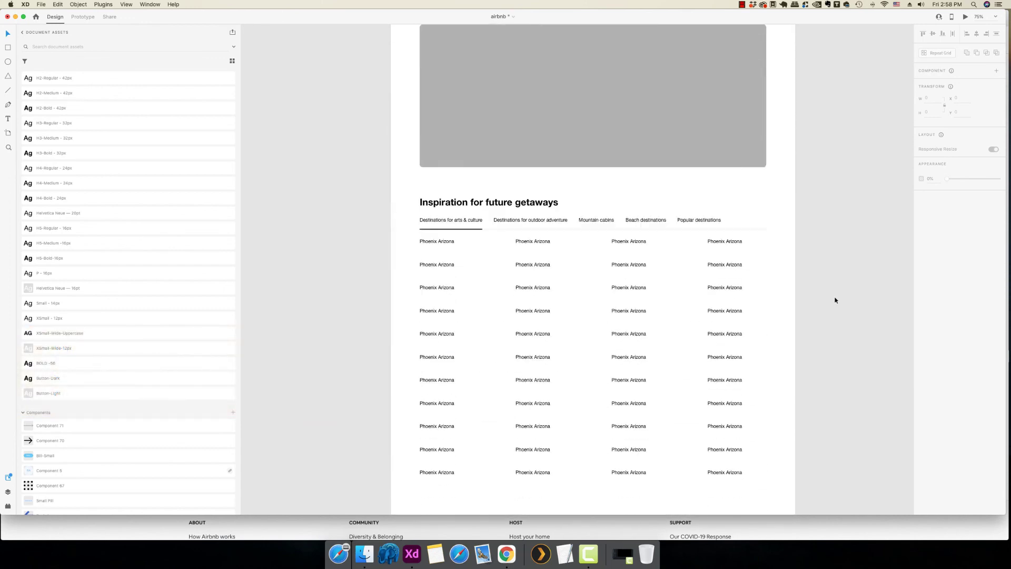
scroll(835, 300, down, 3)
scroll(835, 300, up, 2)
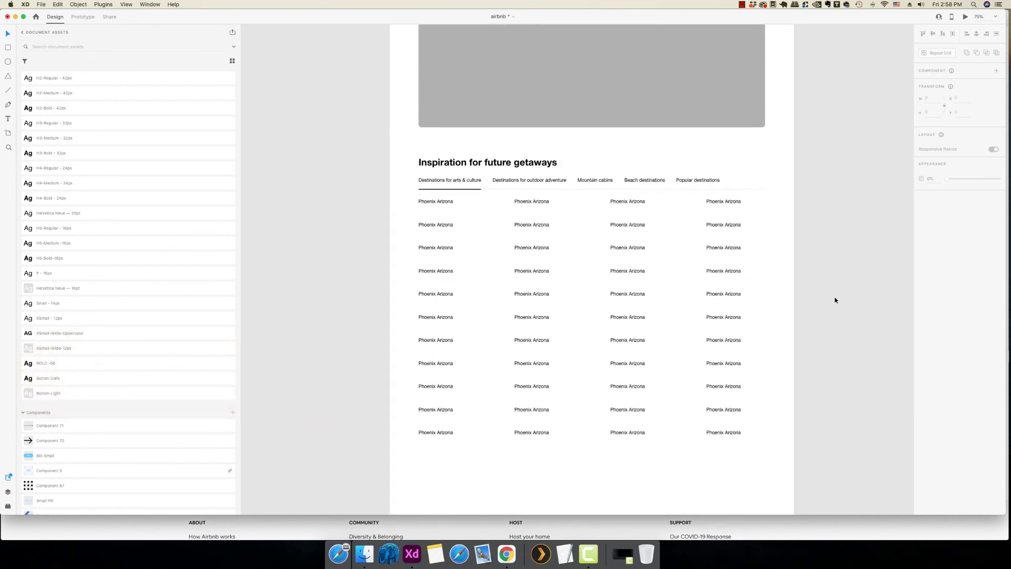
scroll(836, 300, down, 3)
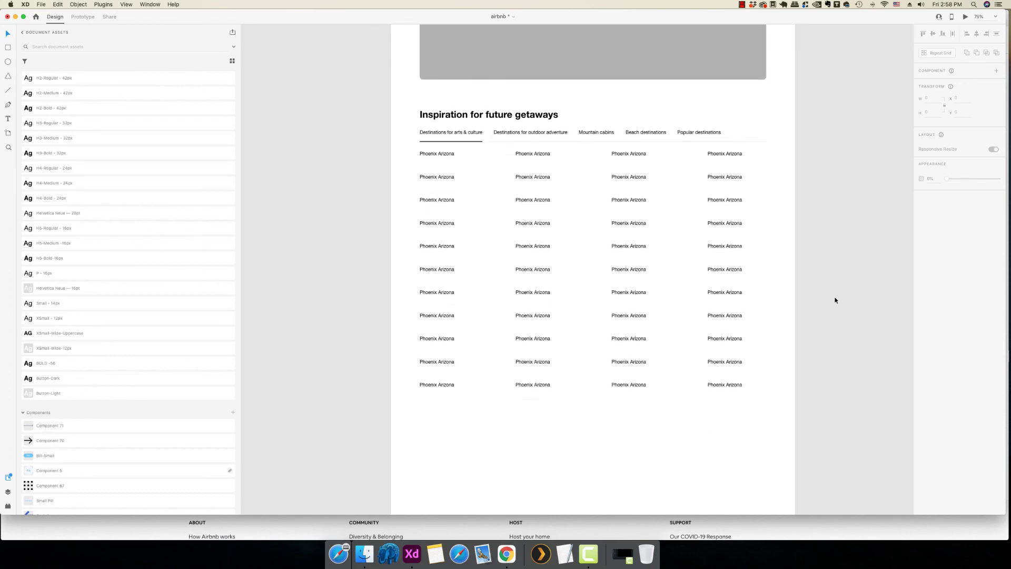
scroll(835, 300, down, 2)
scroll(835, 301, up, 20)
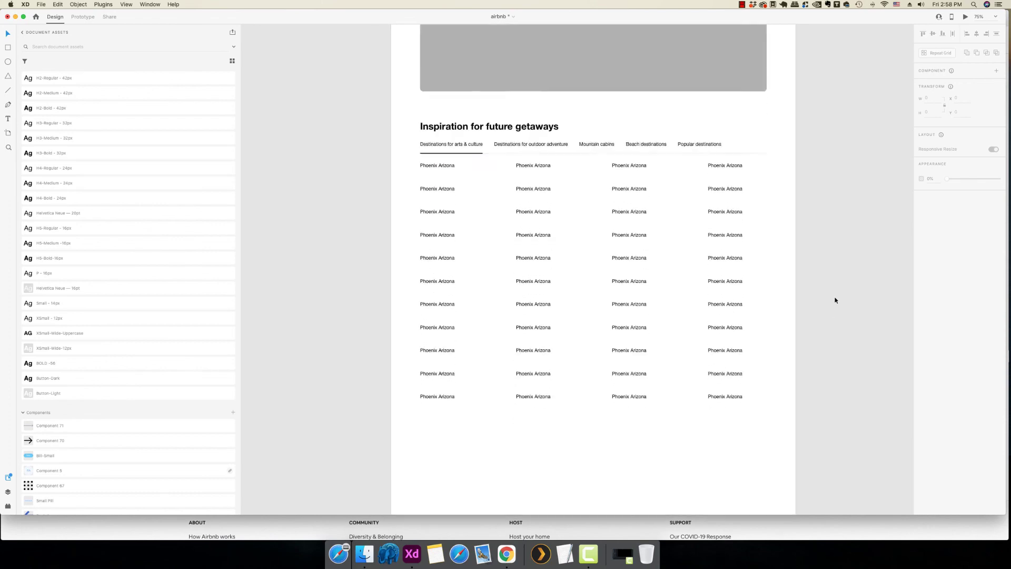
scroll(835, 300, up, 10)
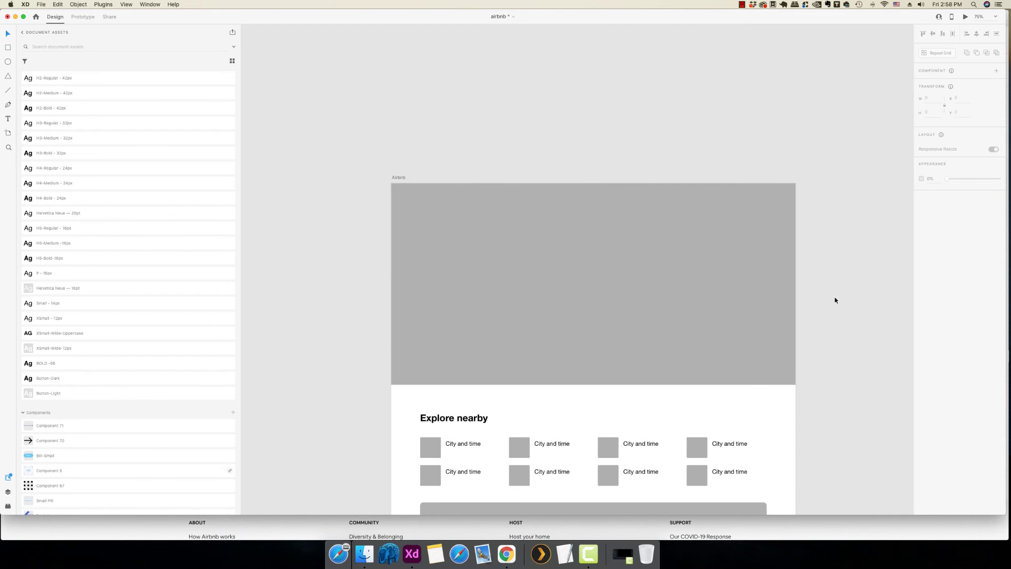
- Save the airbnb document
drag(836, 330, 798, 236)
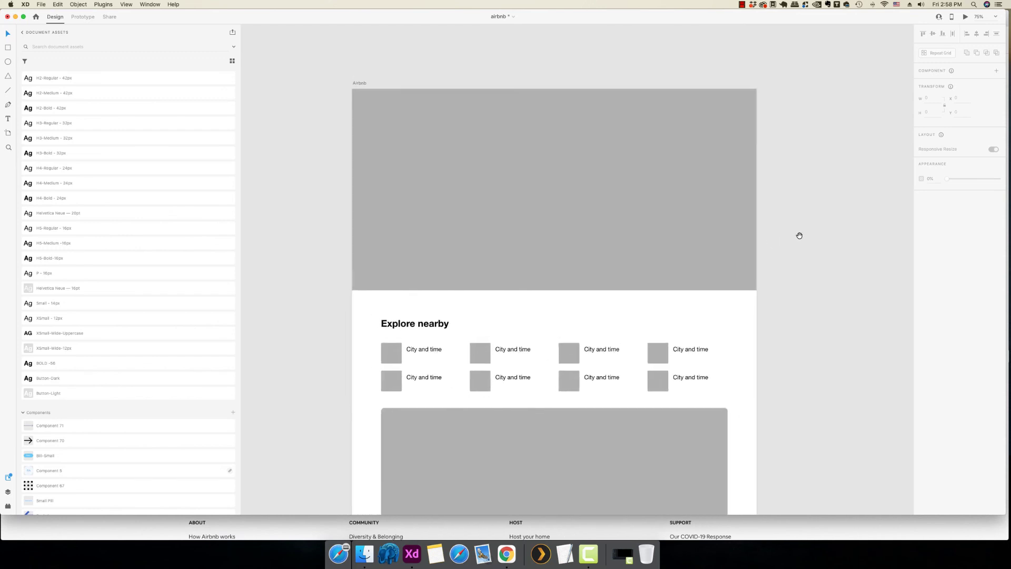
key(super+s)
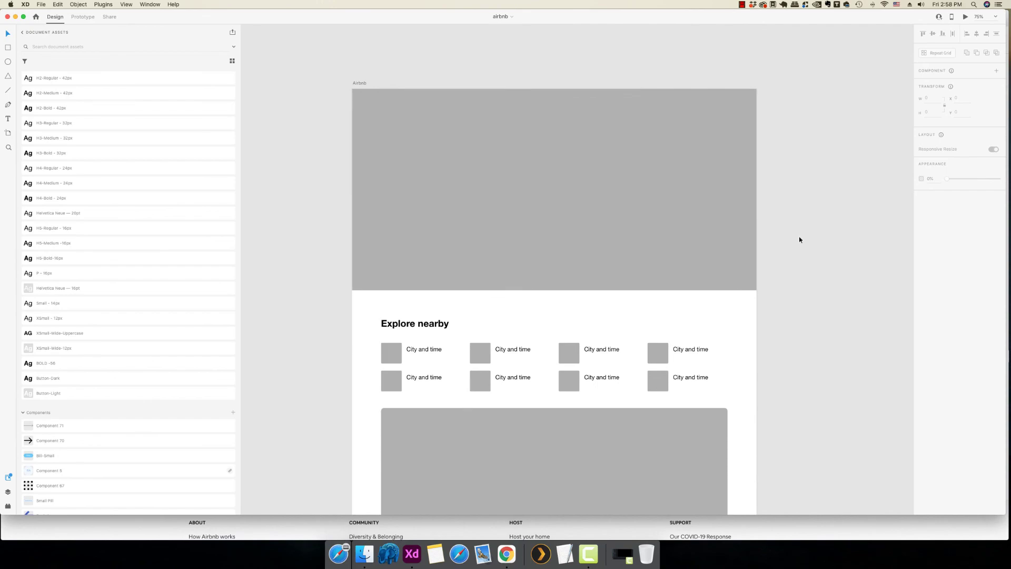